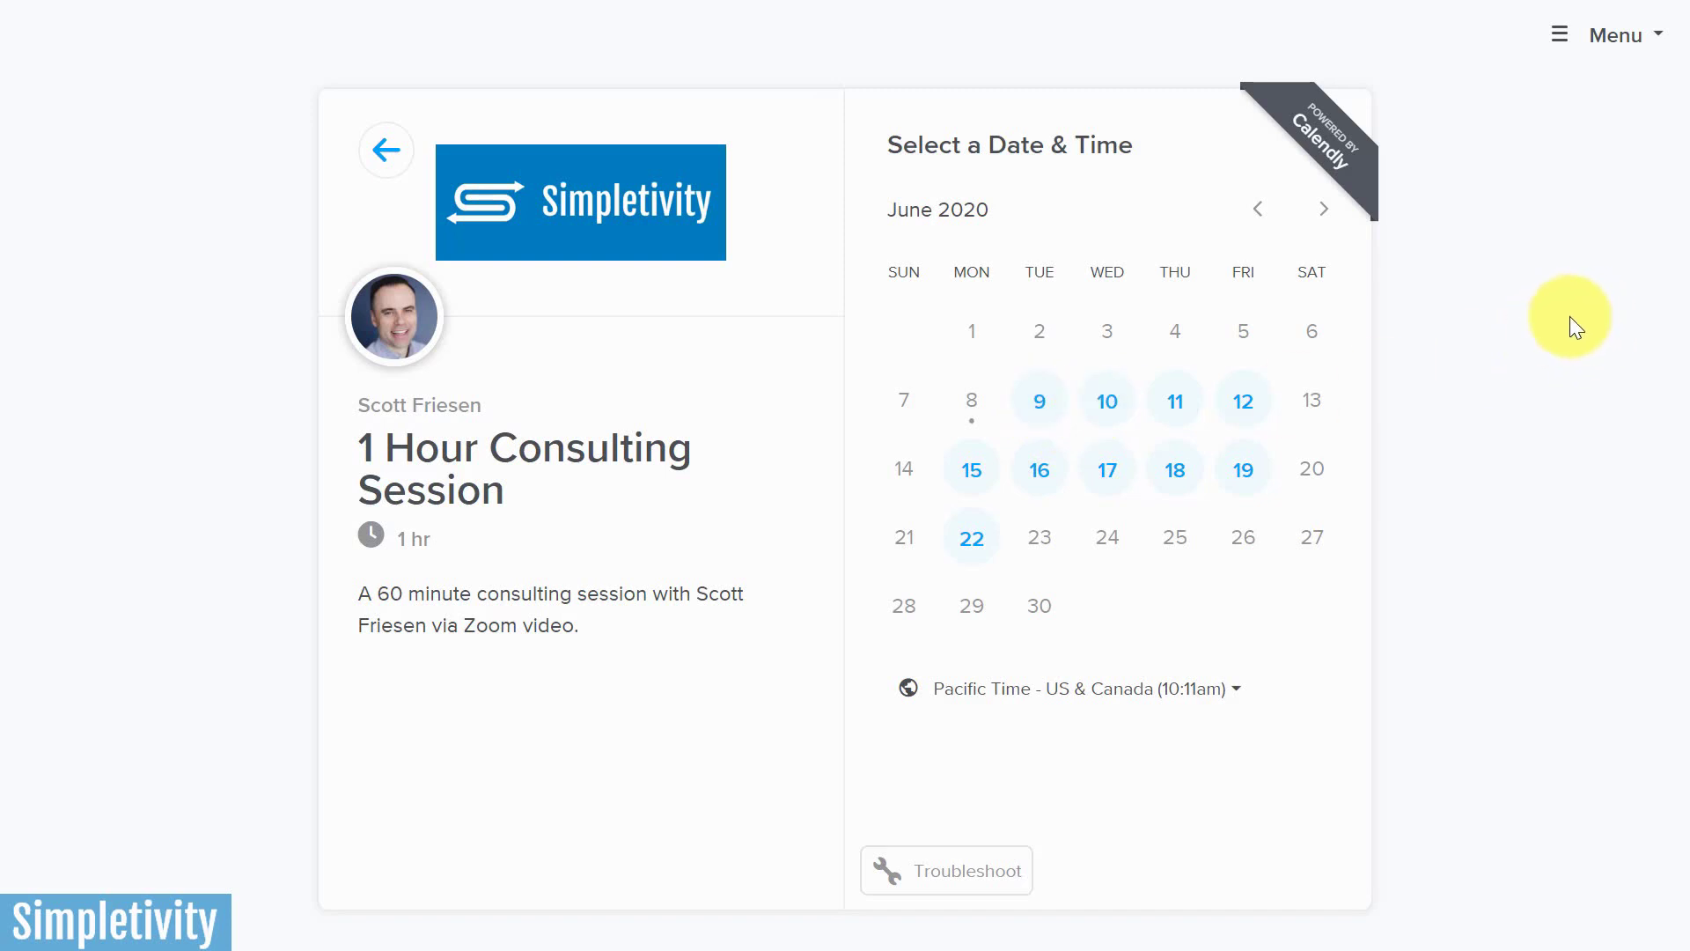
- Go to the home page and open the account's calendar connections to examine them
{"action": "left_click", "coordinate": [1580, 44]}
{"action": "left_click", "coordinate": [1422, 108]}
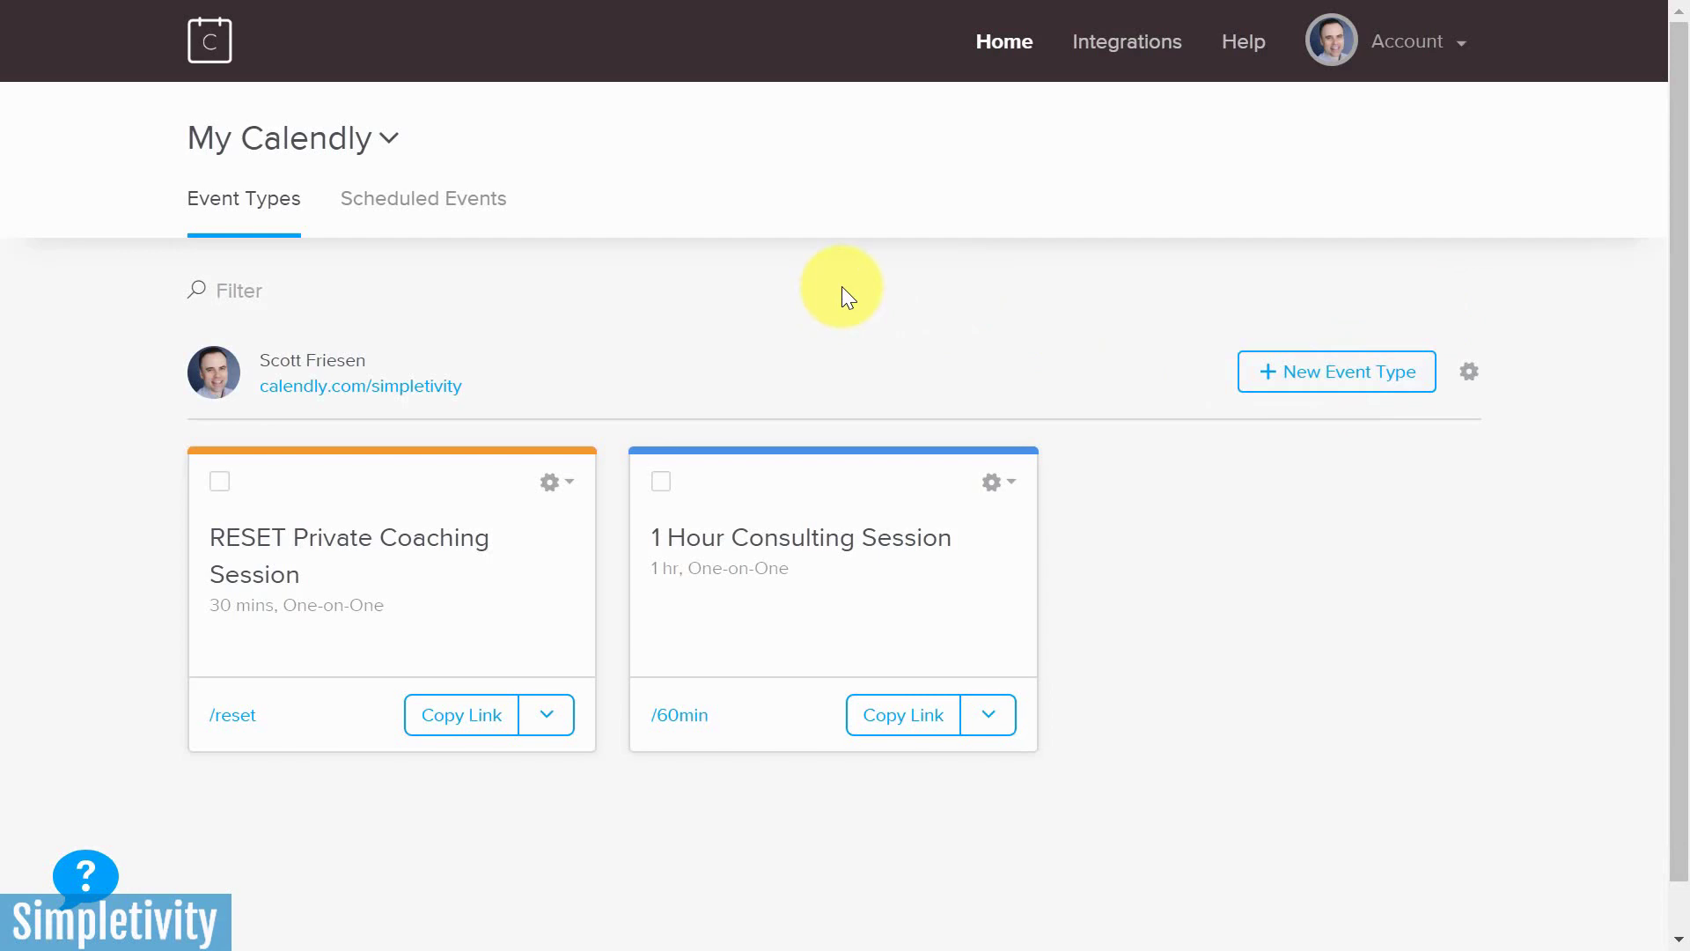
{"action": "left_click", "coordinate": [1429, 46]}
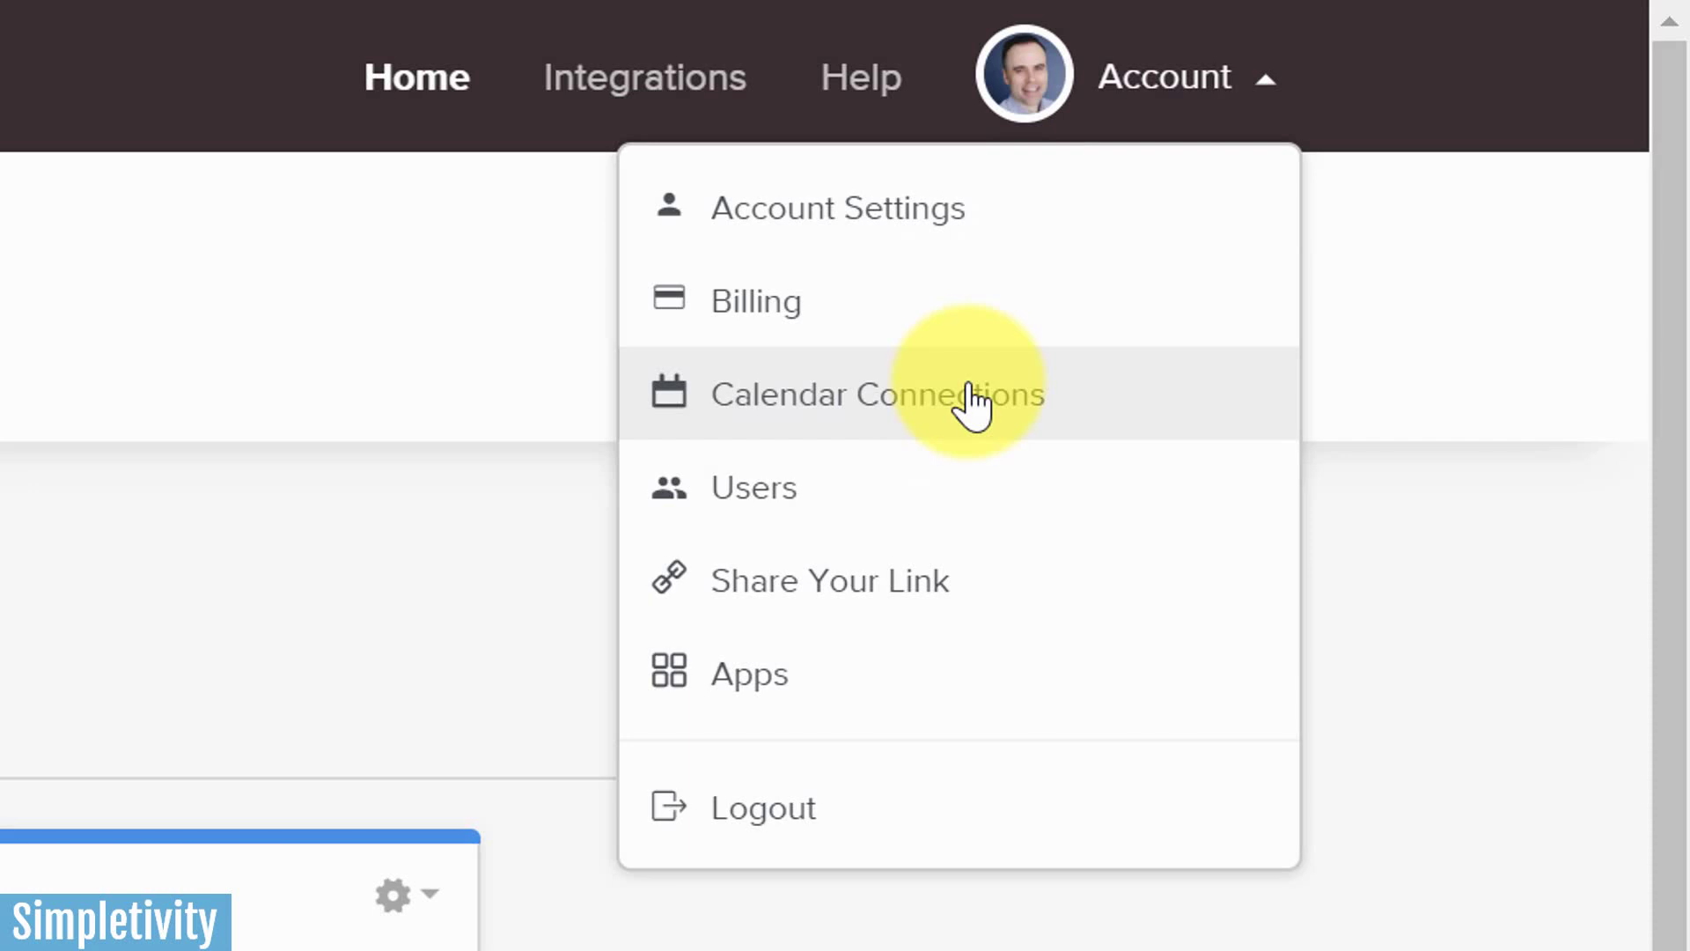
{"action": "left_click", "coordinate": [968, 396]}
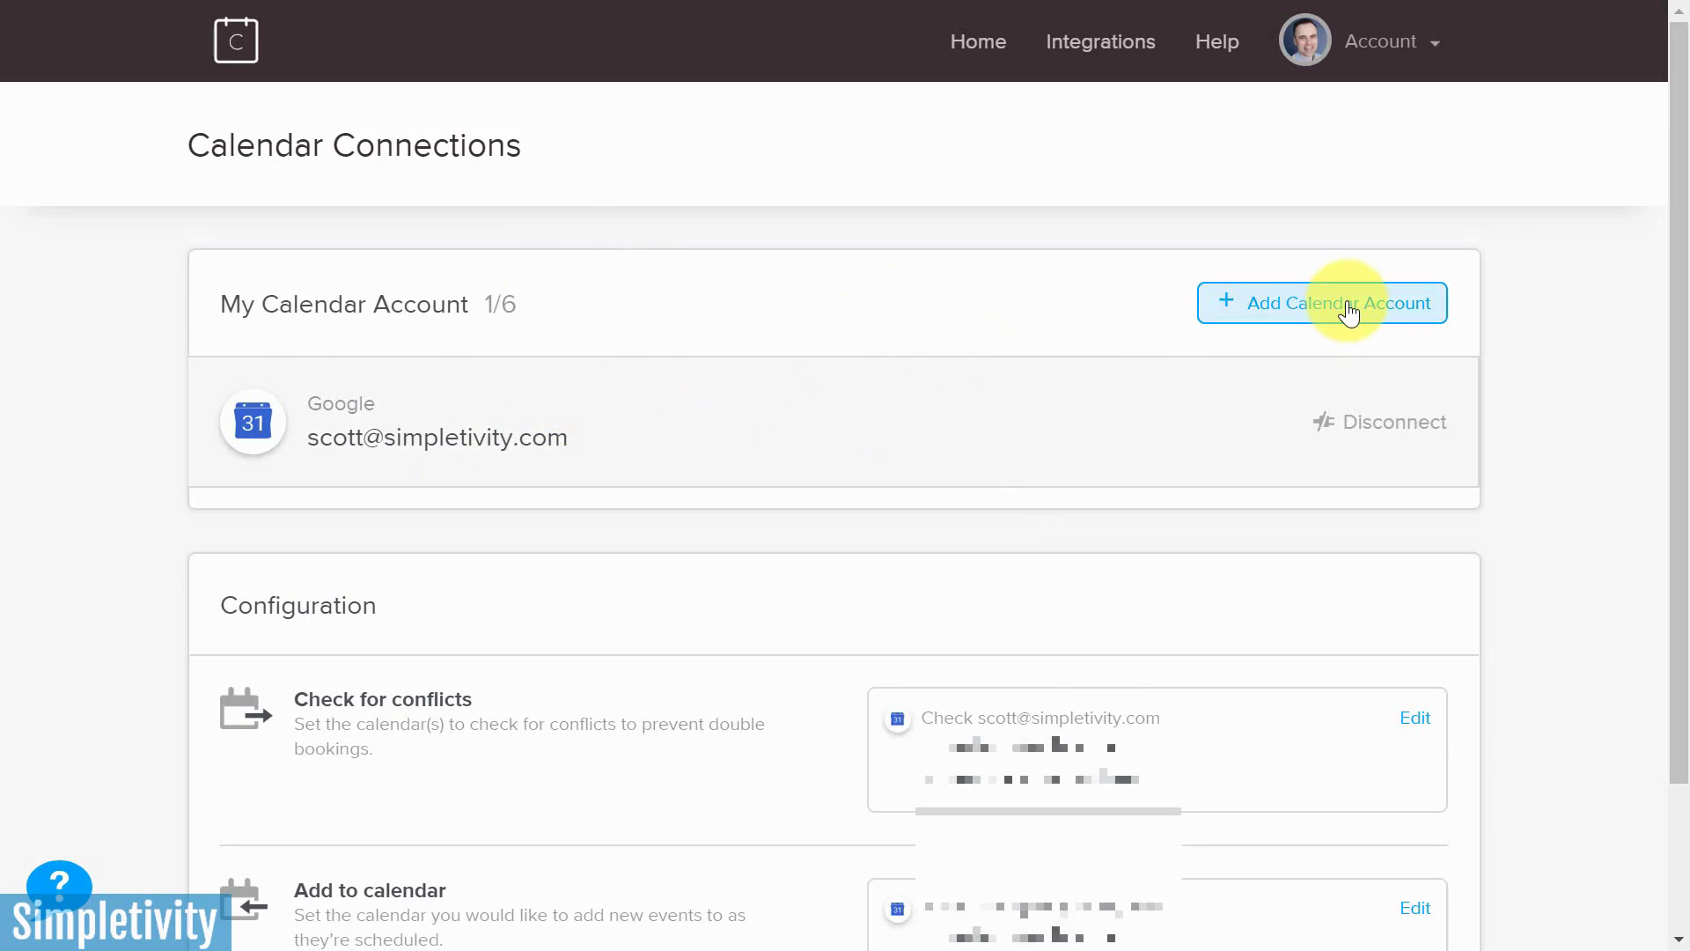
- Review the profile, branding and personal link pages in the account settings
{"action": "left_click", "coordinate": [1383, 55]}
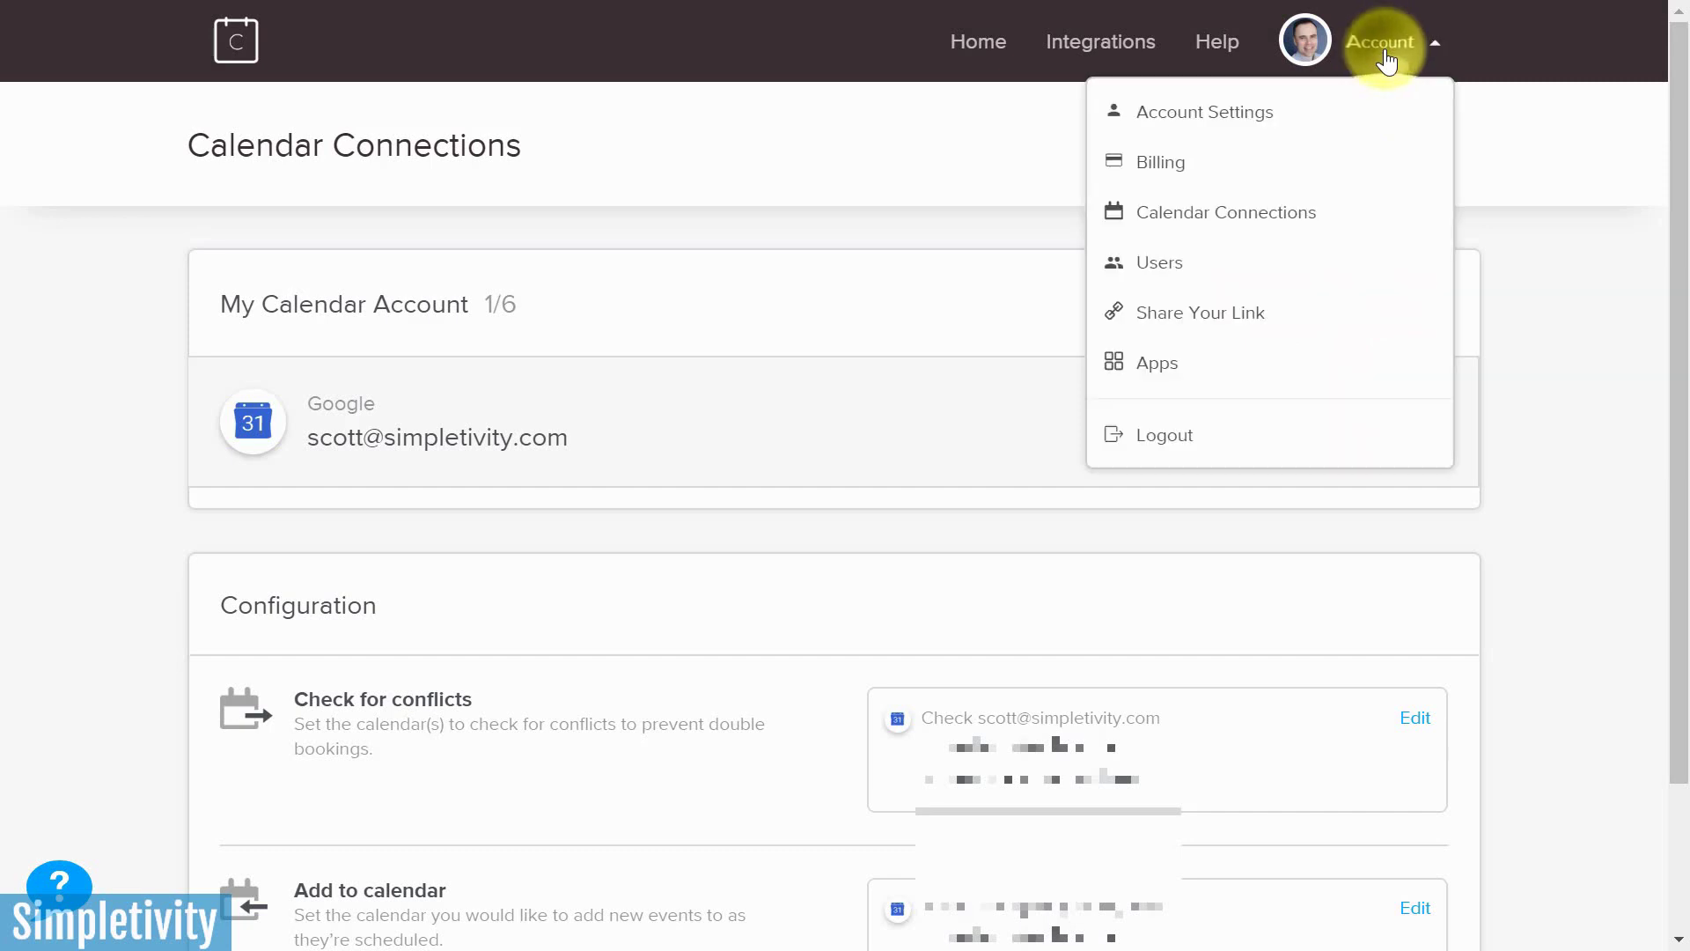
{"action": "left_click", "coordinate": [1183, 123]}
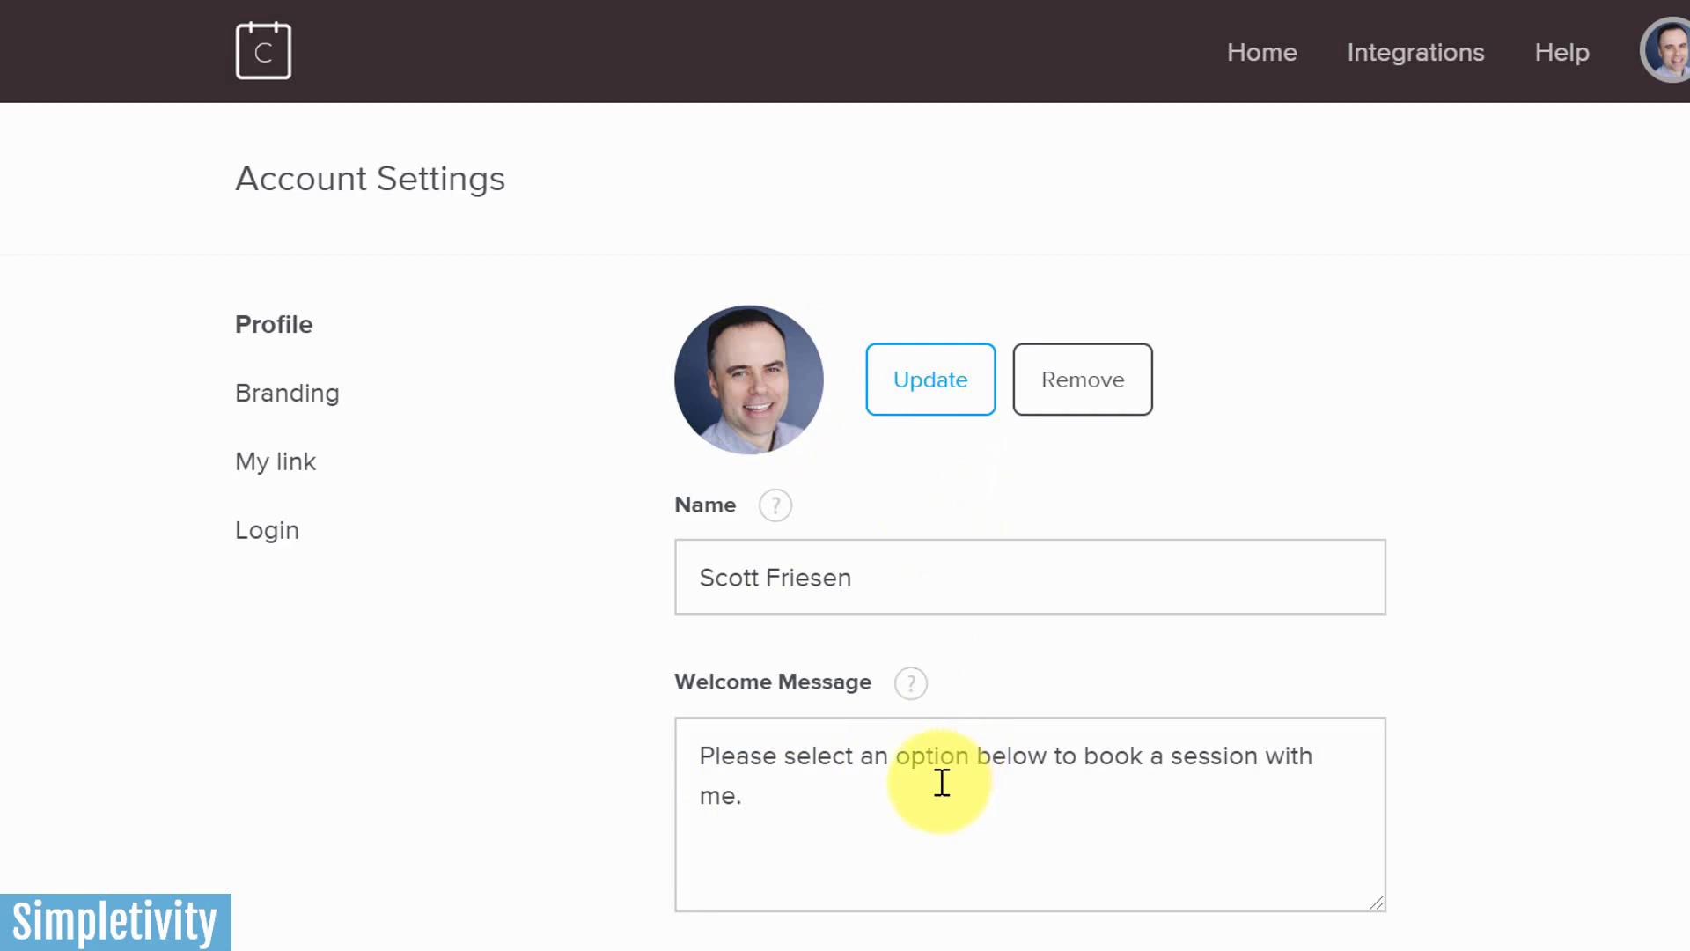
{"action": "left_click", "coordinate": [288, 403]}
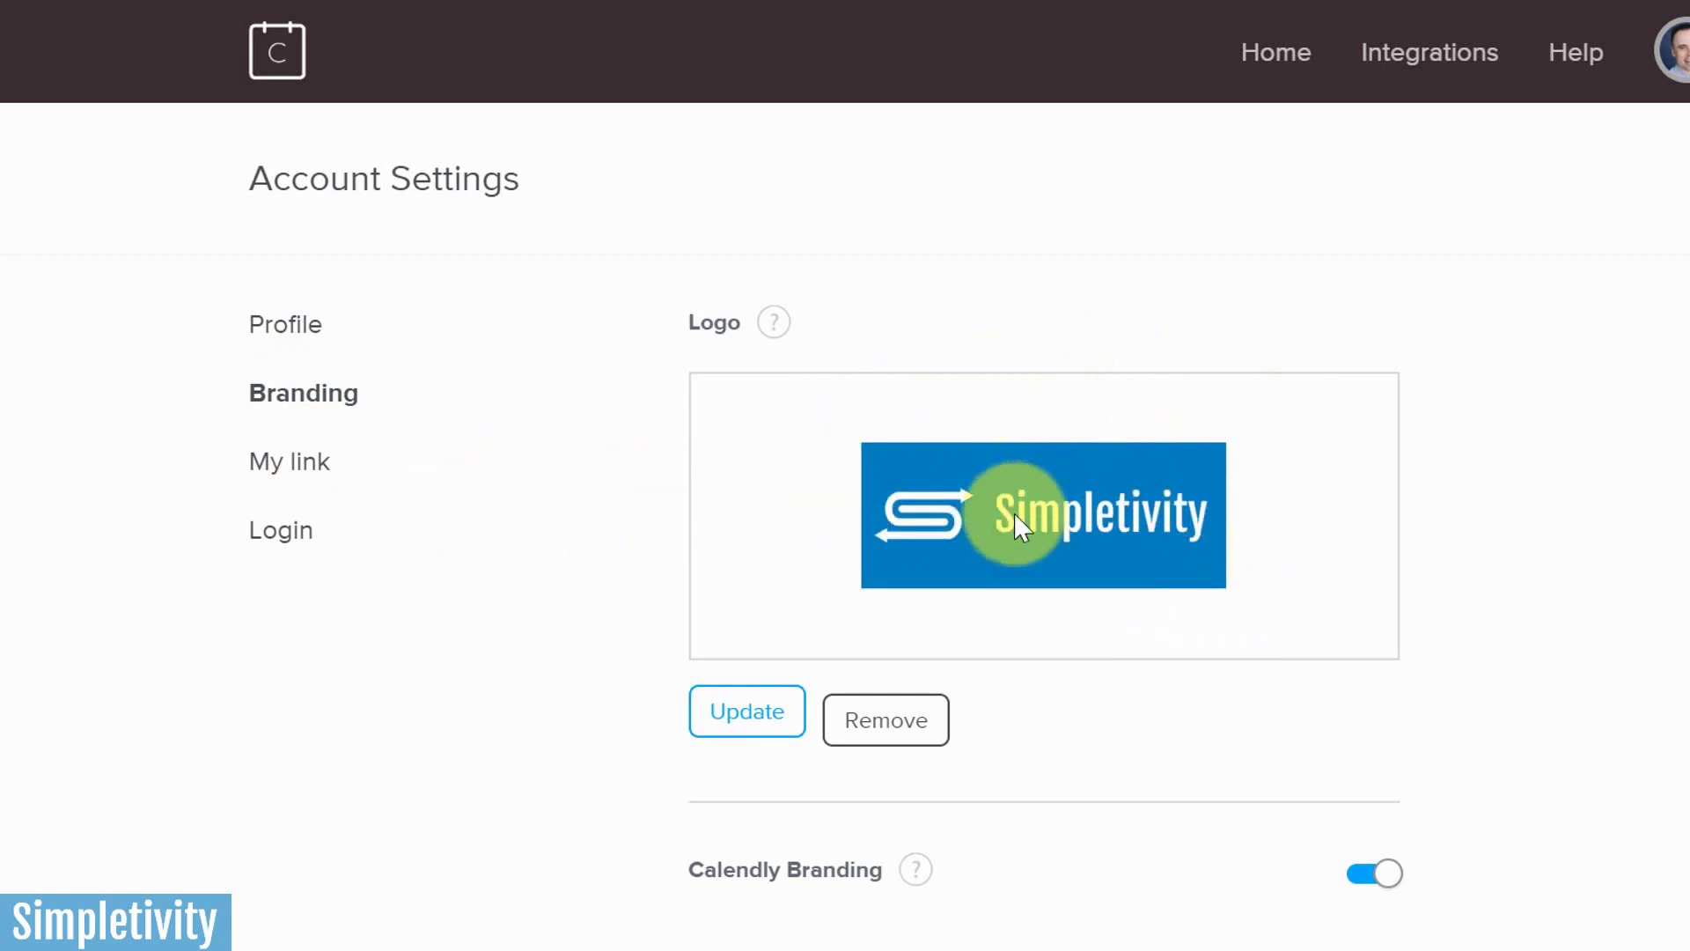
{"action": "left_click", "coordinate": [290, 489]}
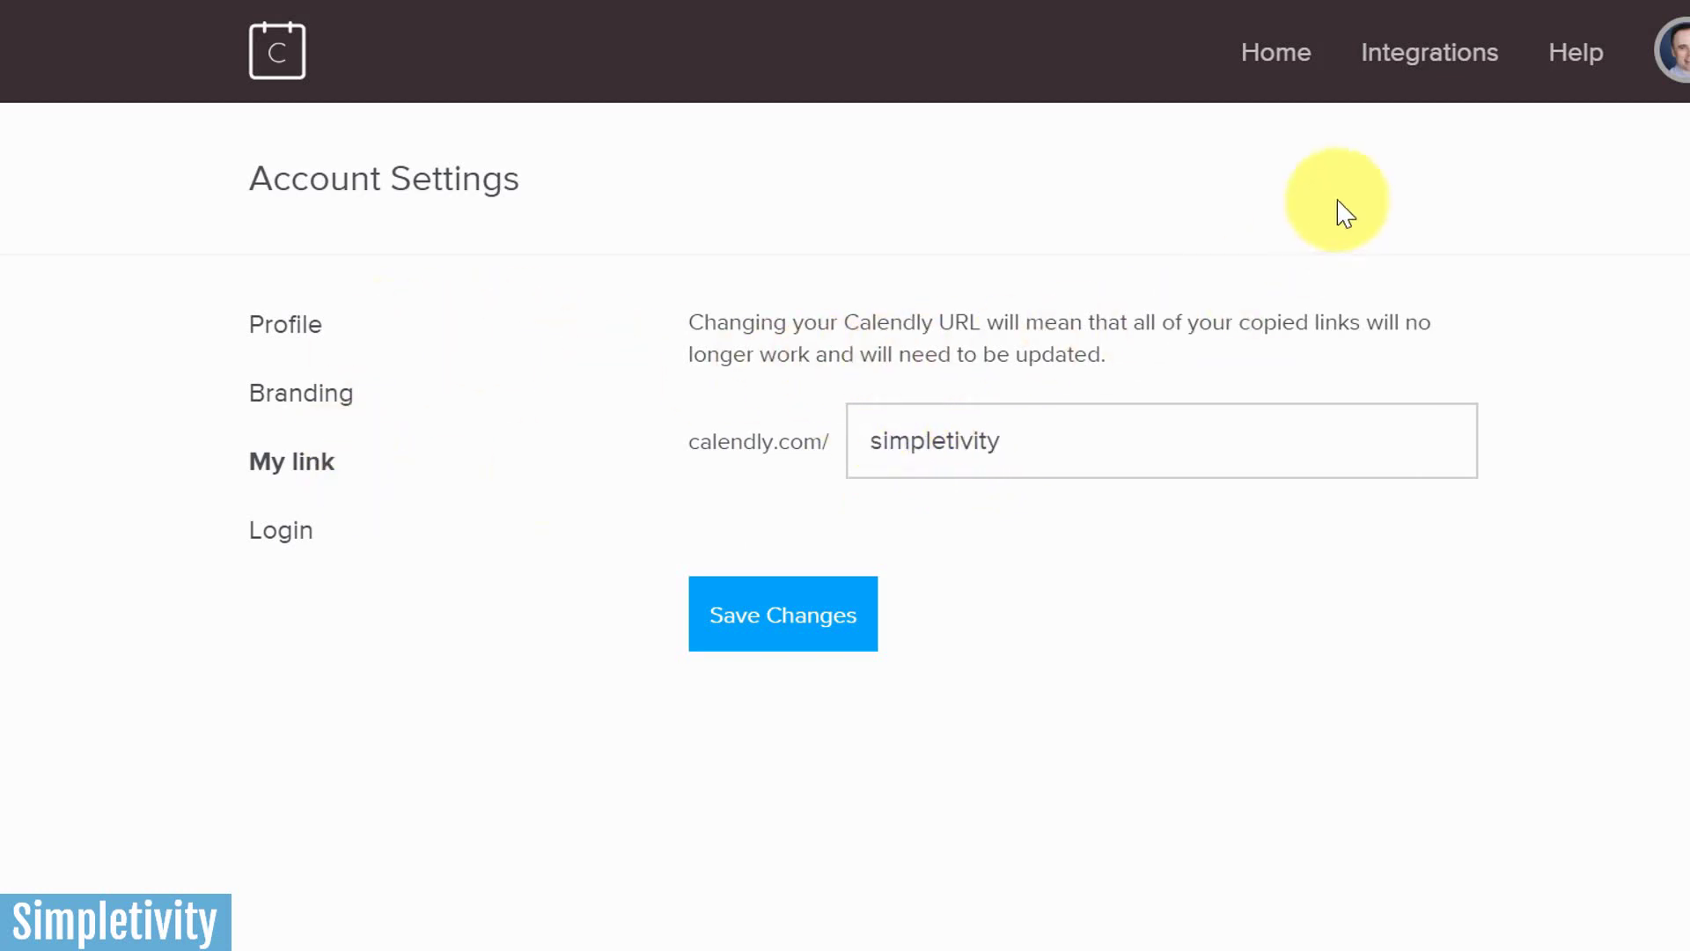
- From the home page, view the public booking page and the available dates of the 1 Hour Consulting Session
{"action": "left_click", "coordinate": [1294, 63]}
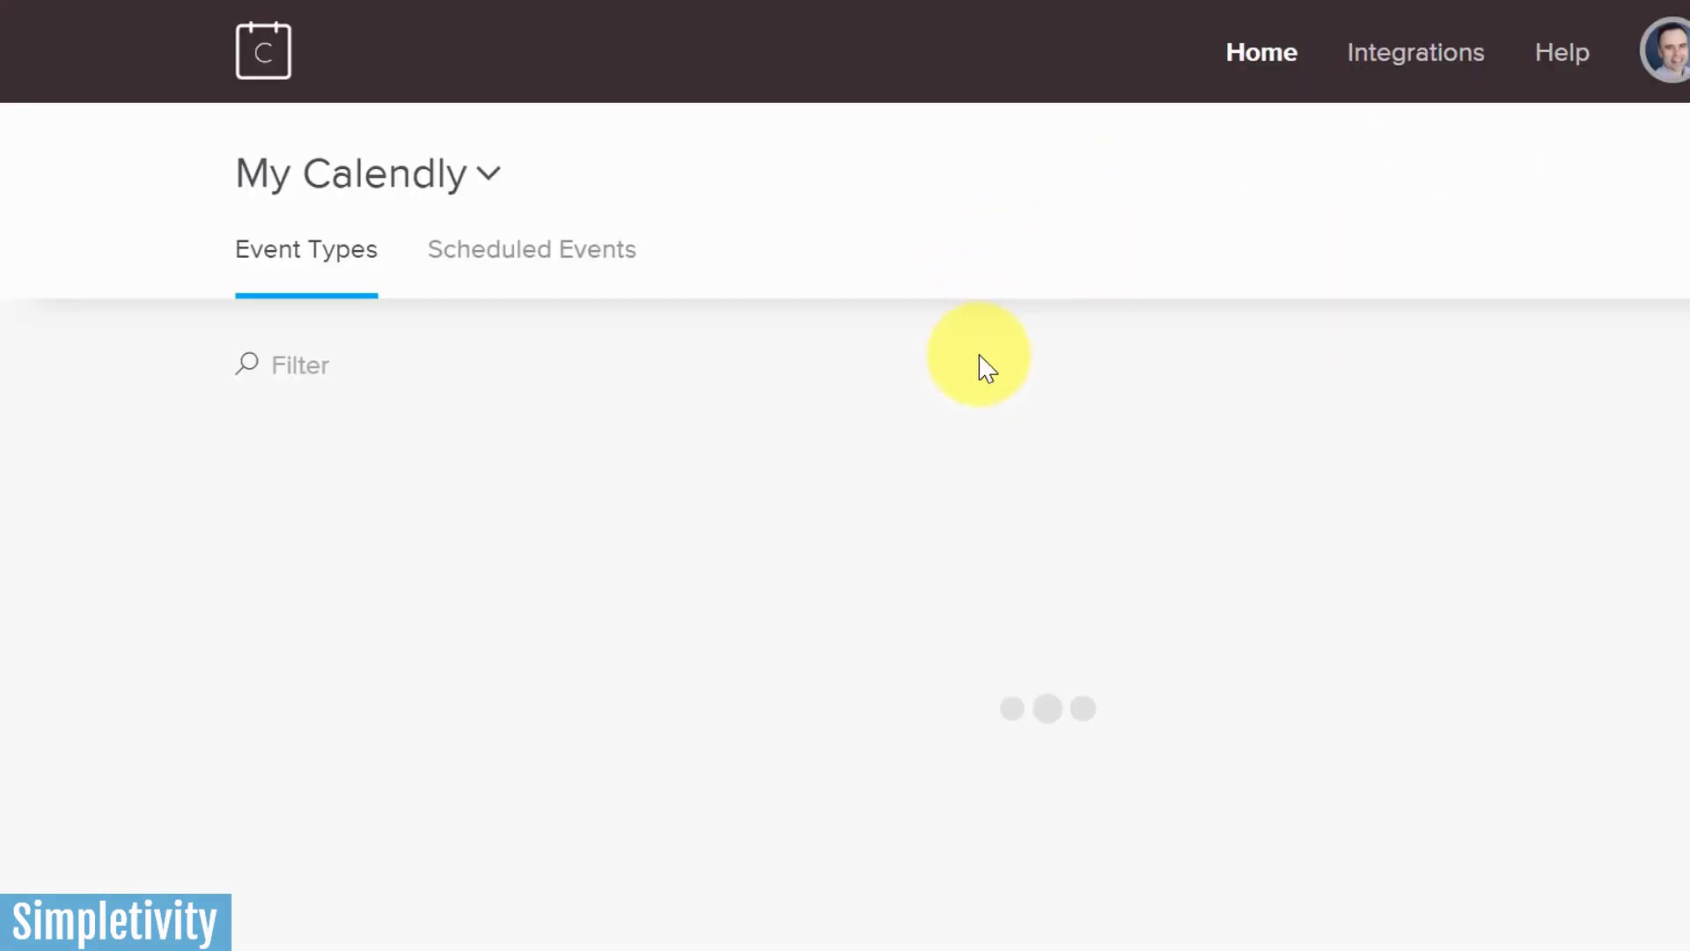
{"action": "left_click", "coordinate": [498, 491]}
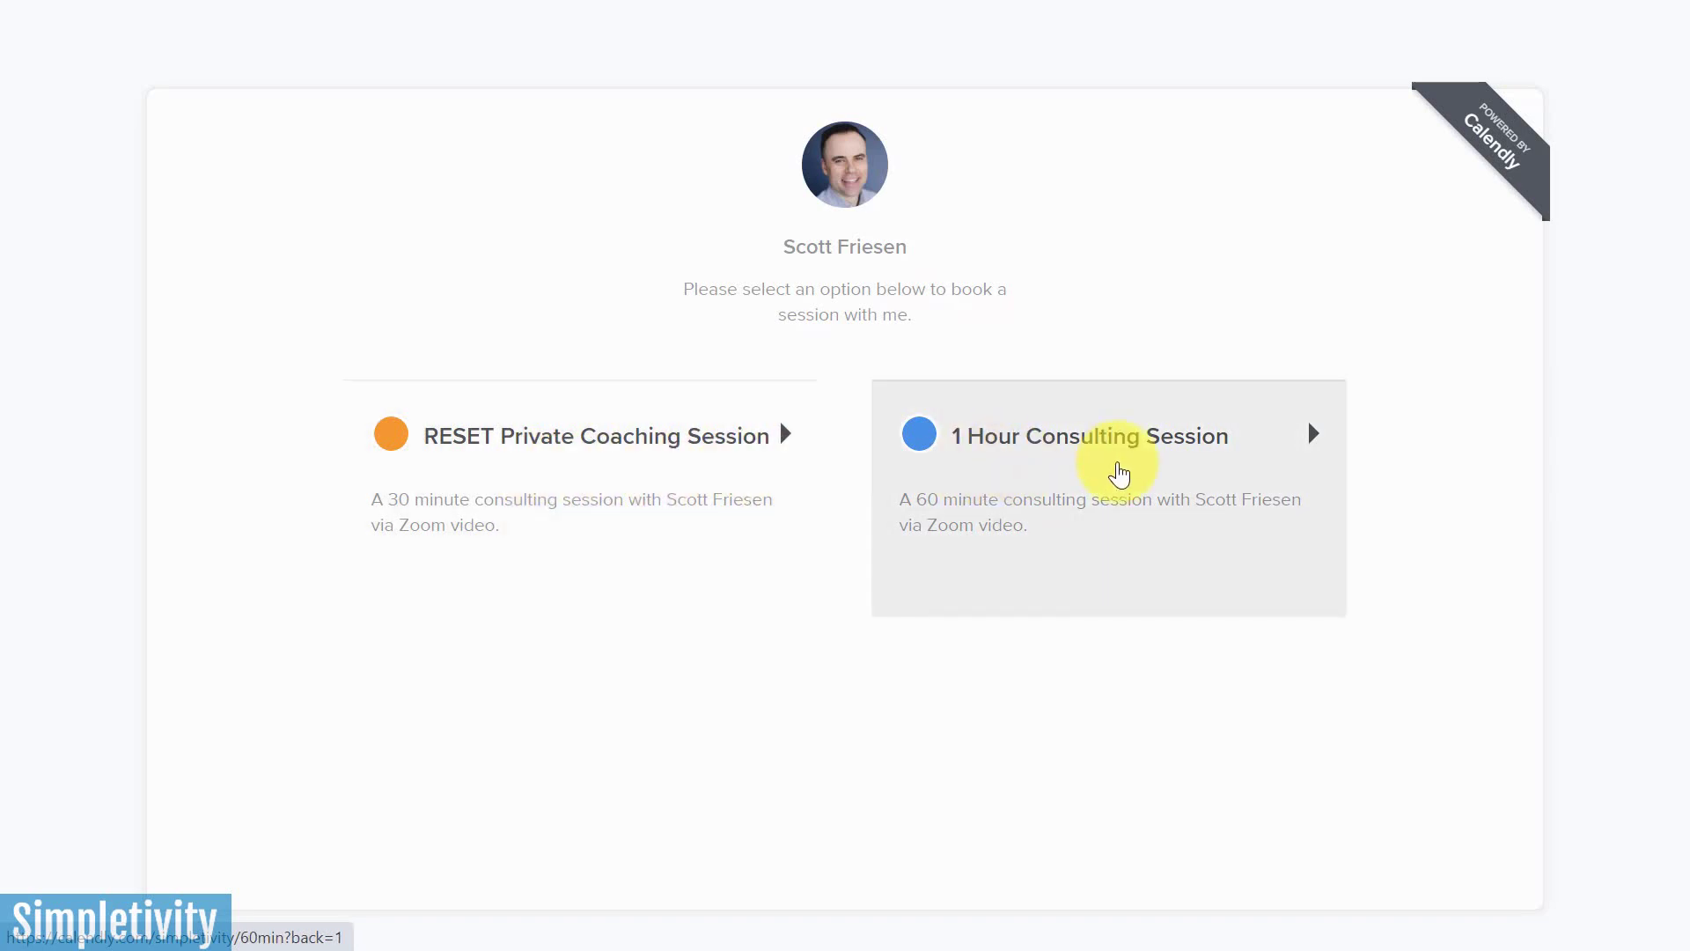
{"action": "left_click", "coordinate": [1118, 475]}
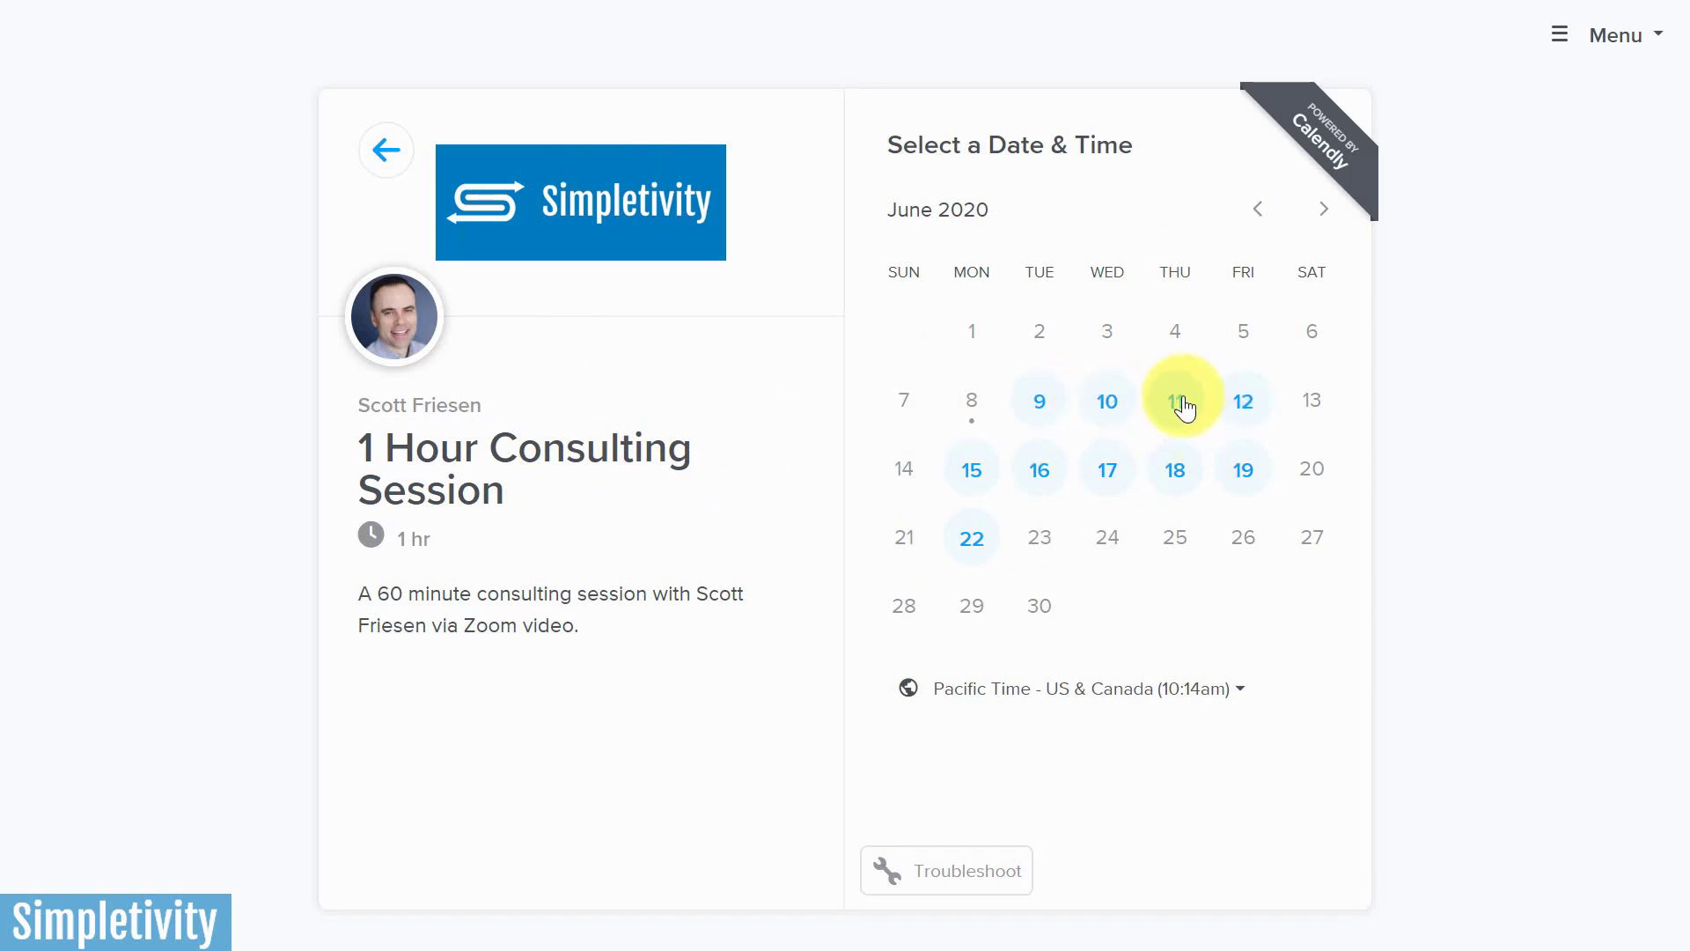
- Return to the home page and start creating a new One-on-One event type
{"action": "left_click", "coordinate": [1615, 35]}
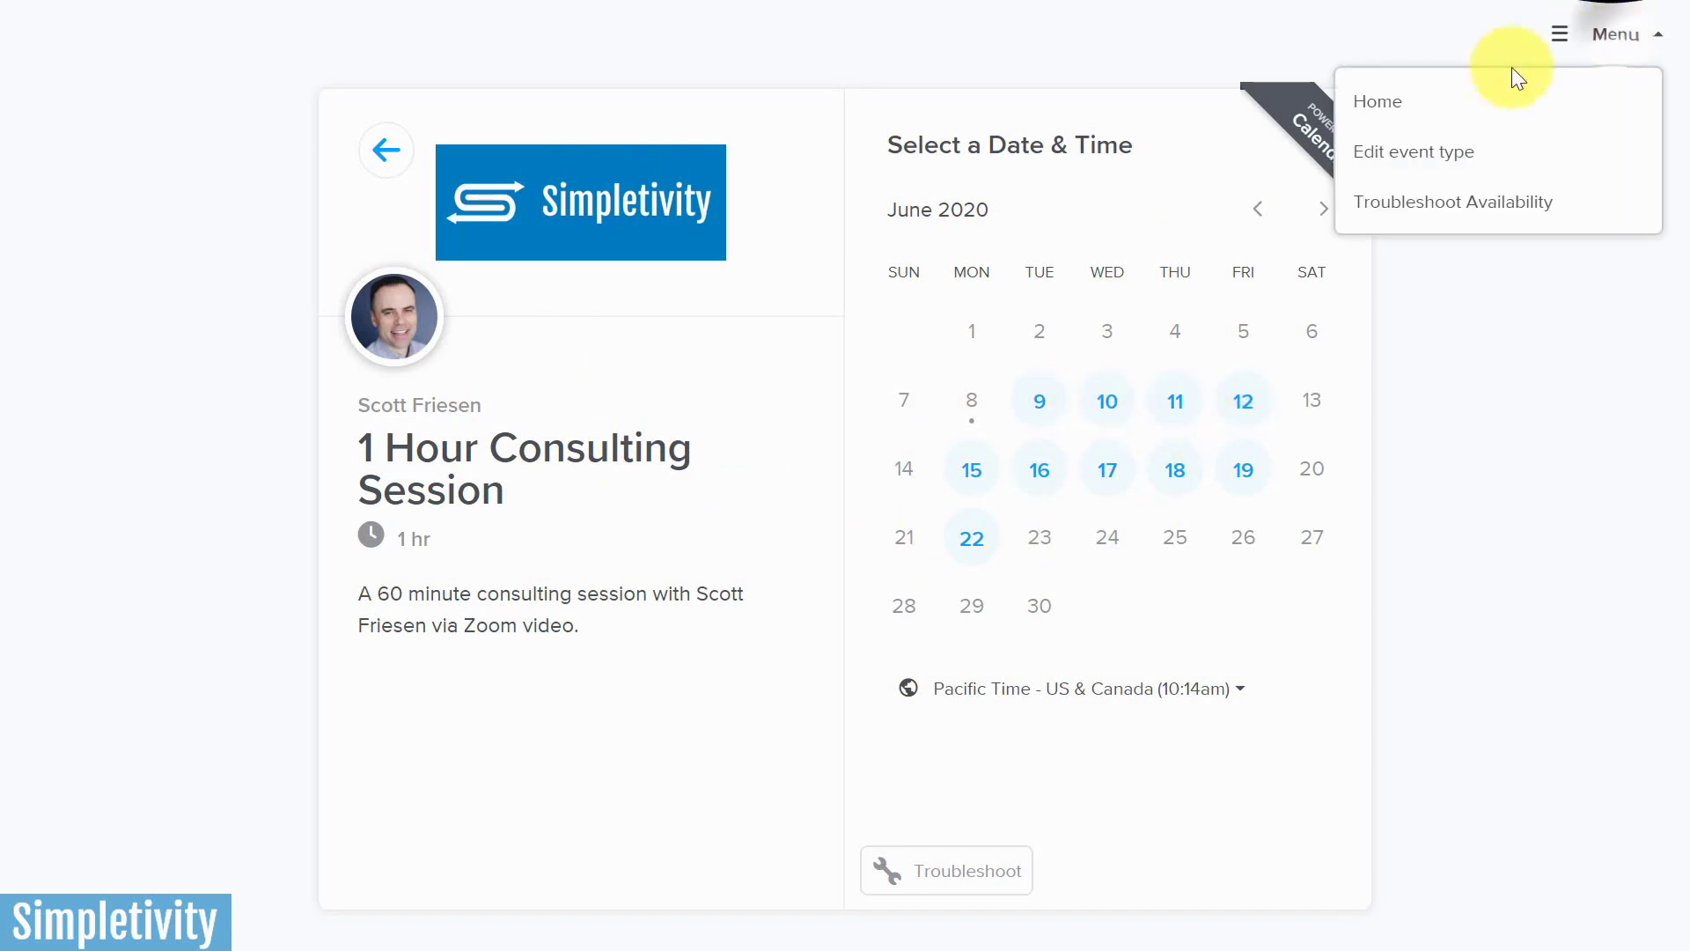
{"action": "left_click", "coordinate": [1400, 123]}
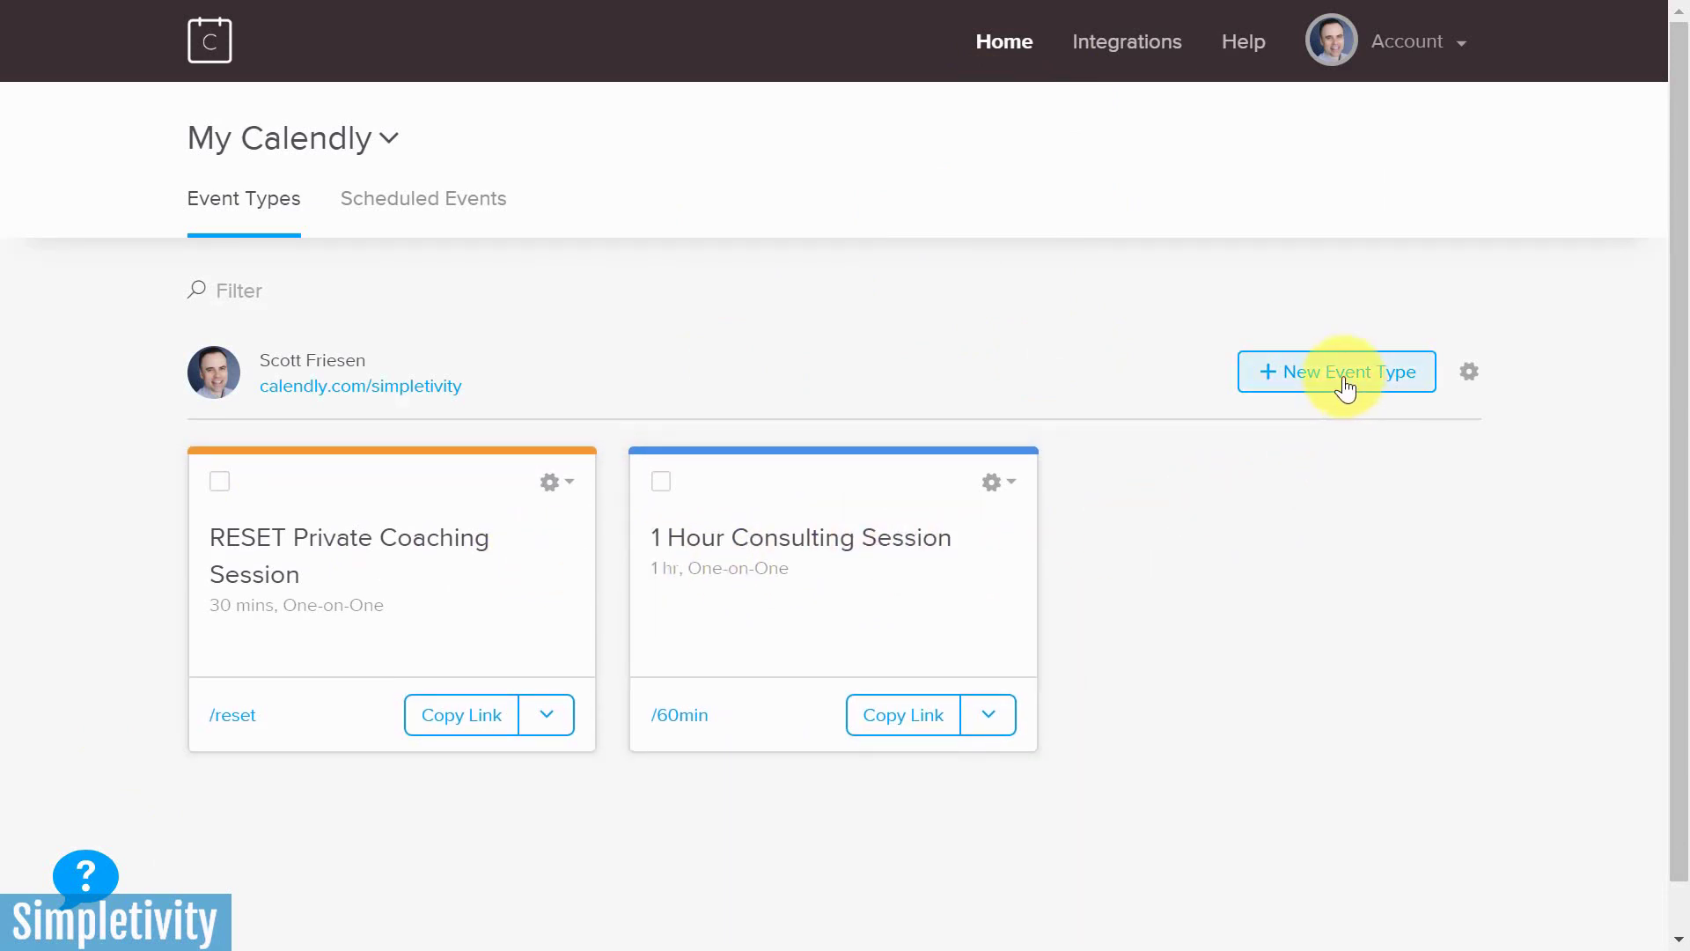
{"action": "left_click", "coordinate": [1283, 378]}
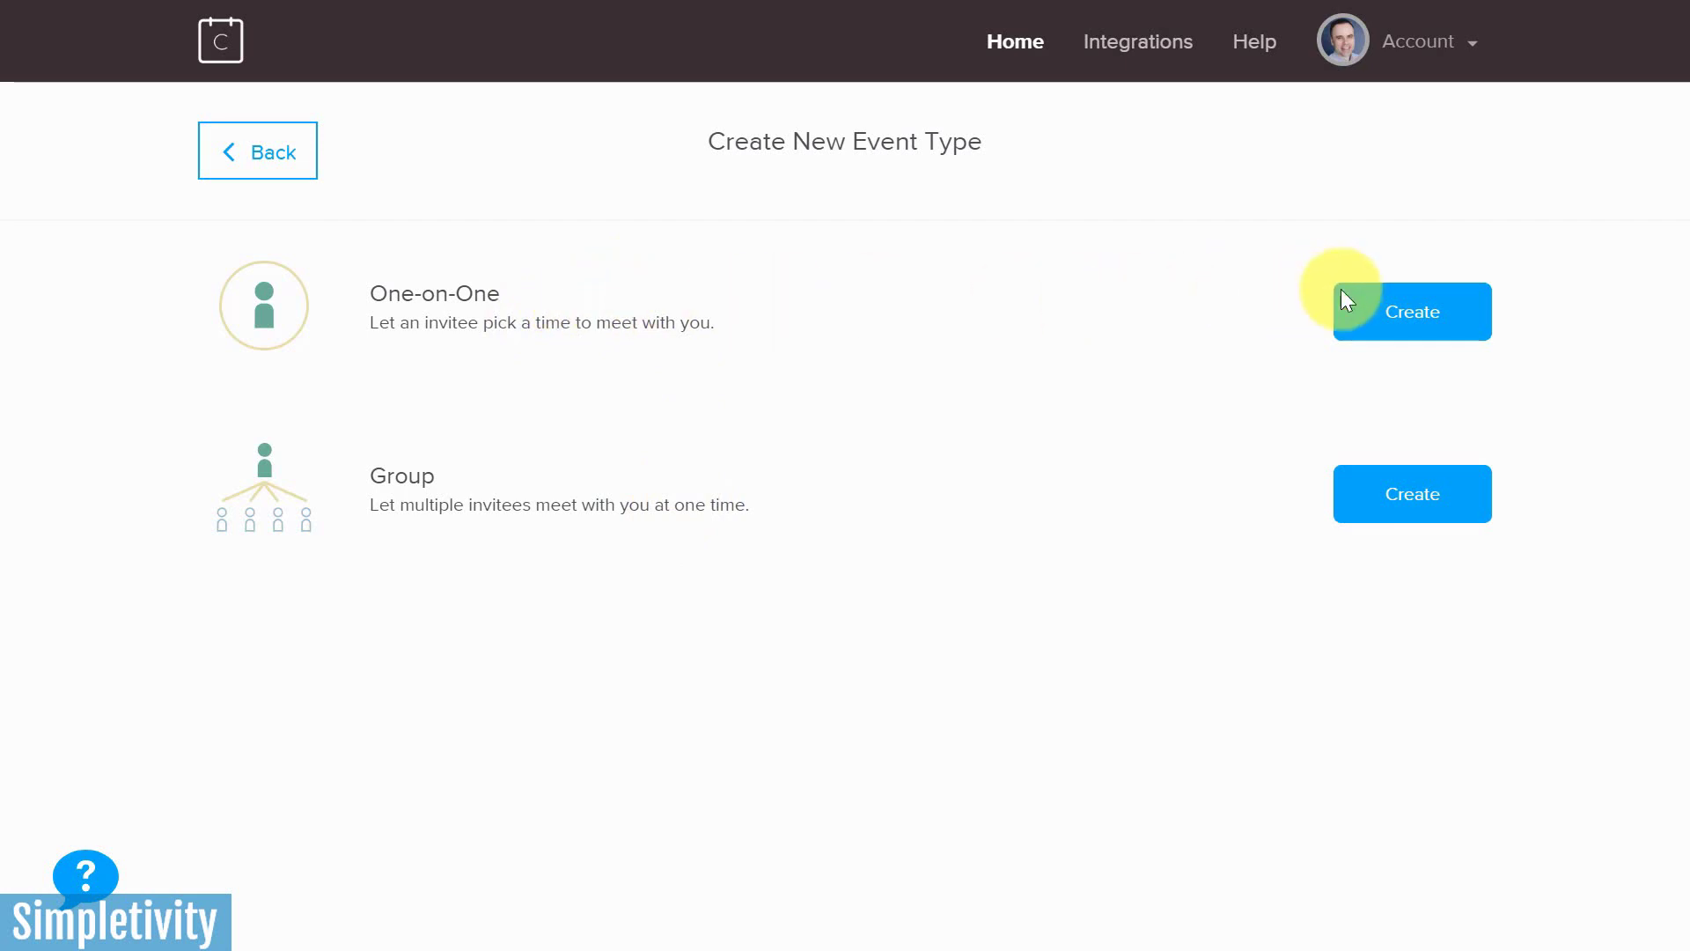
{"action": "left_click", "coordinate": [1425, 321]}
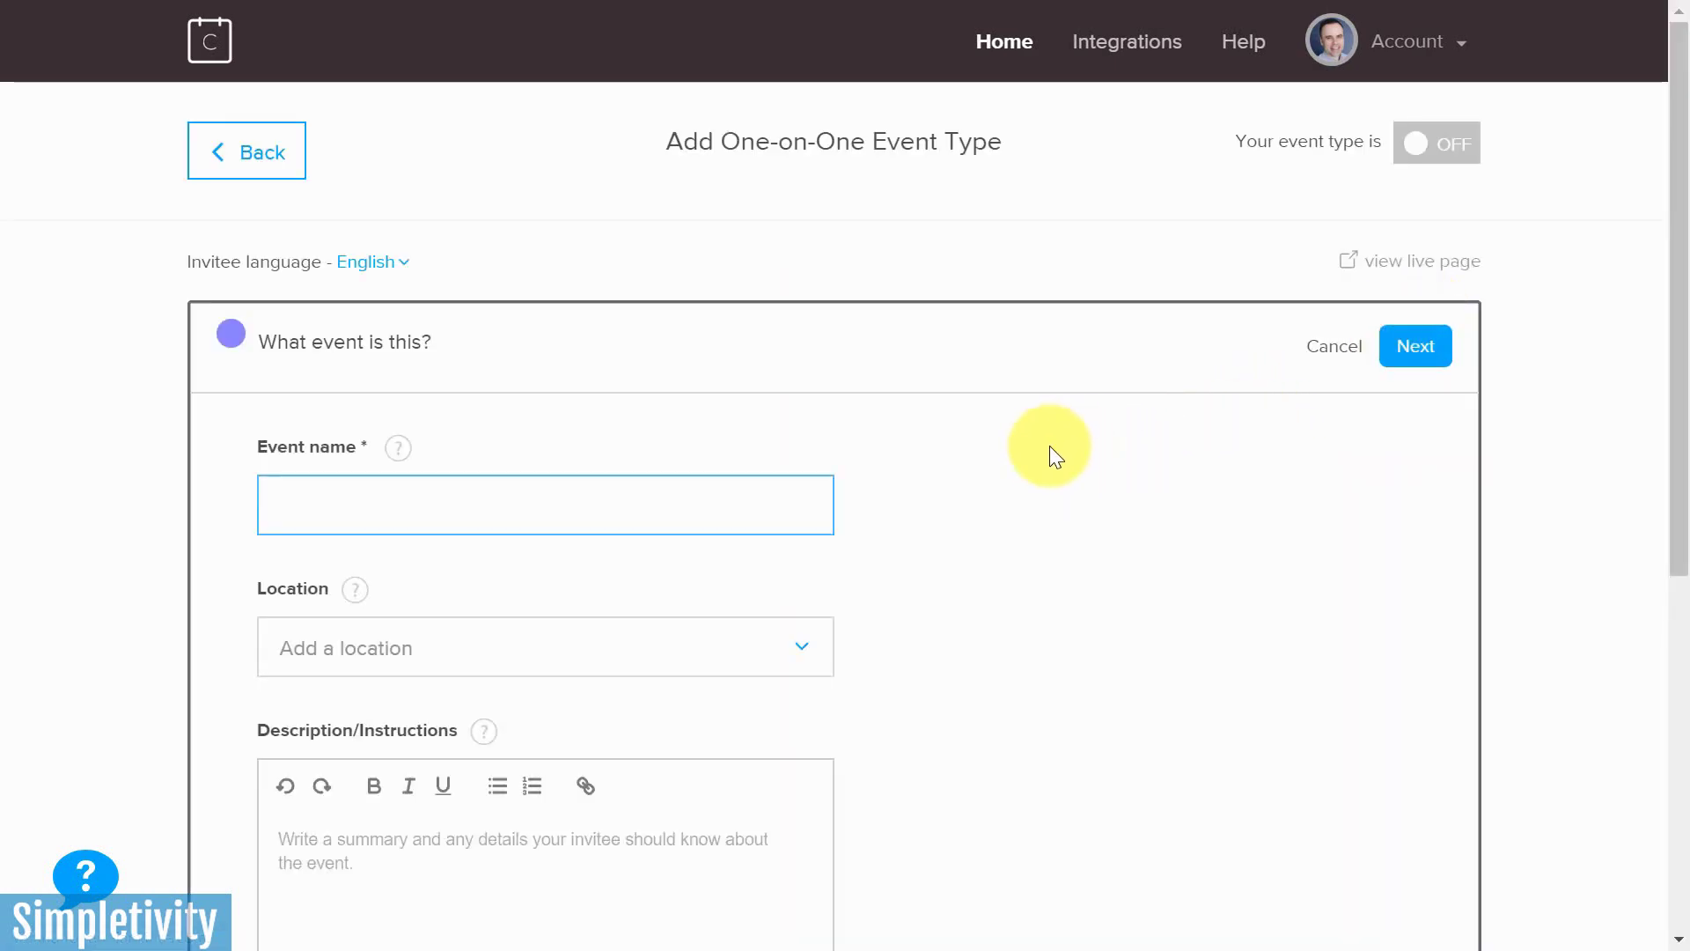
- Name the event "Meeting with" followed by the host's first name
{"action": "scroll", "coordinate": [517, 494], "scroll_direction": "down", "scroll_amount": 3}
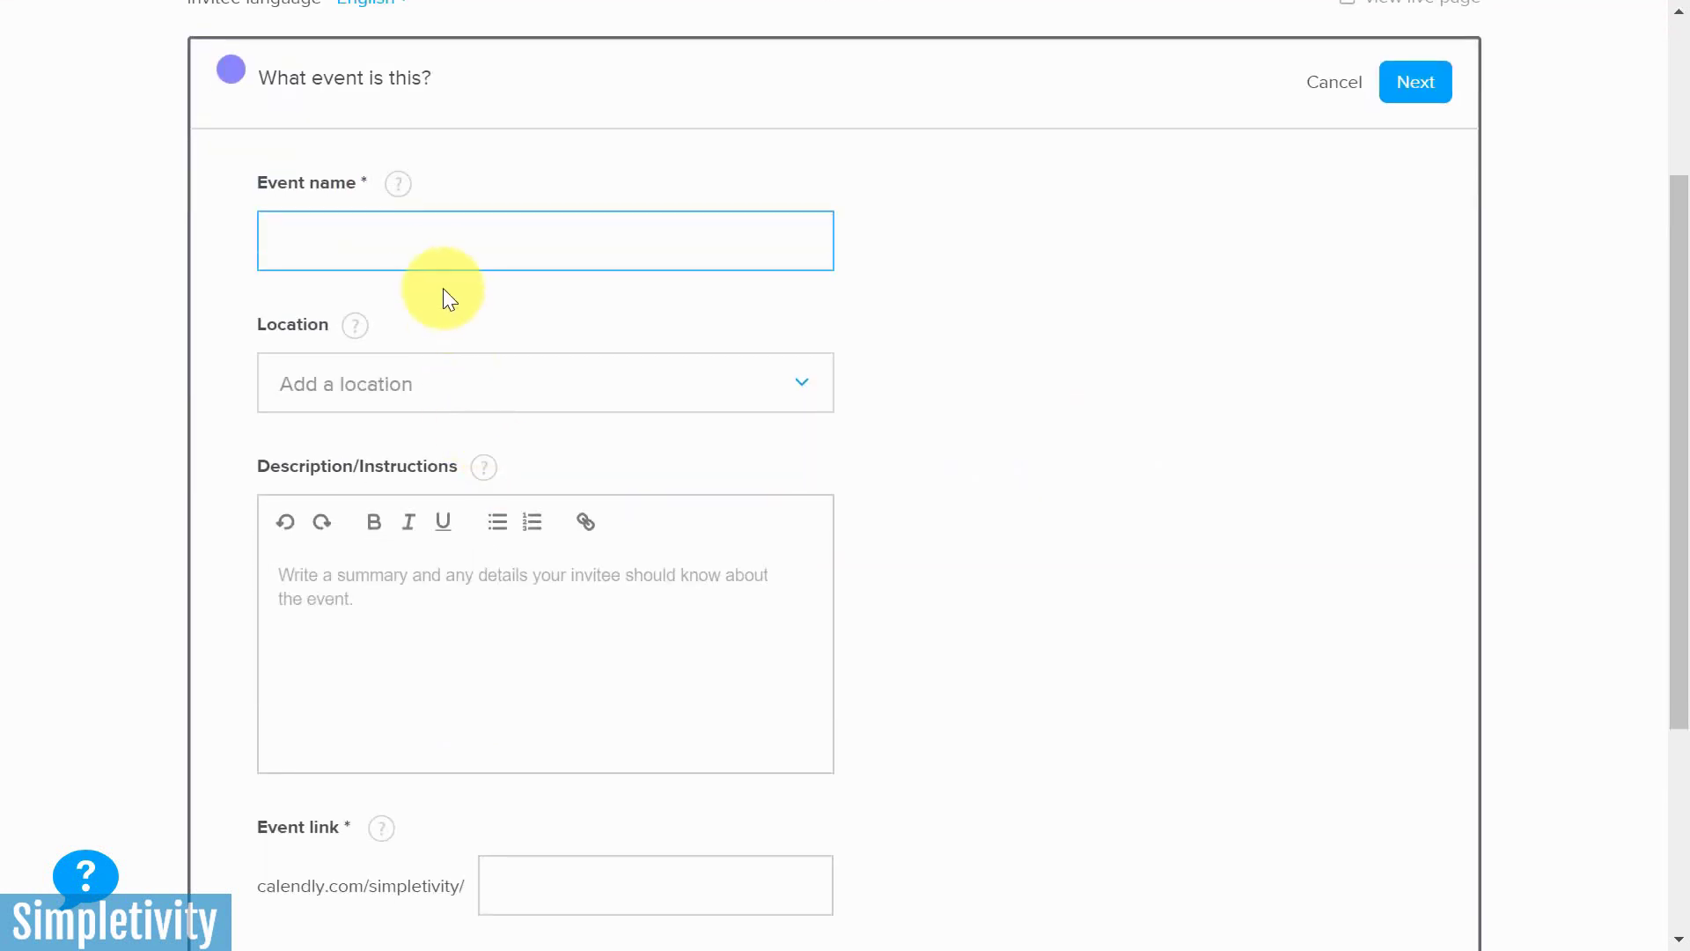
{"action": "left_click", "coordinate": [392, 240]}
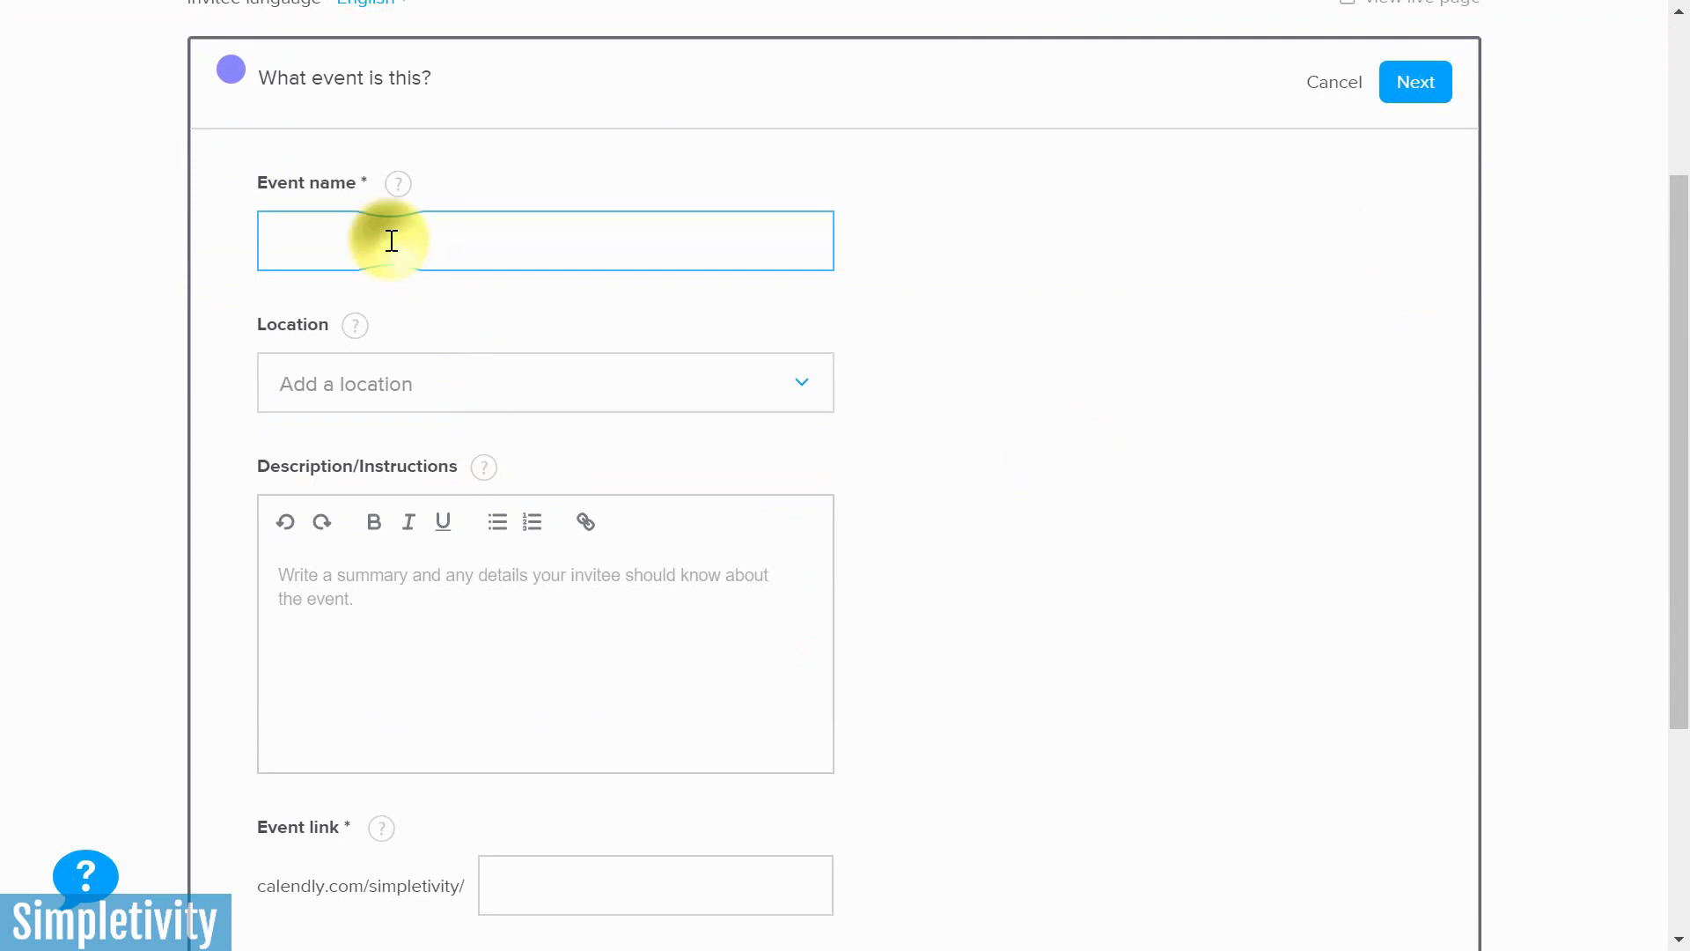
{"action": "type", "text": "Meet"}
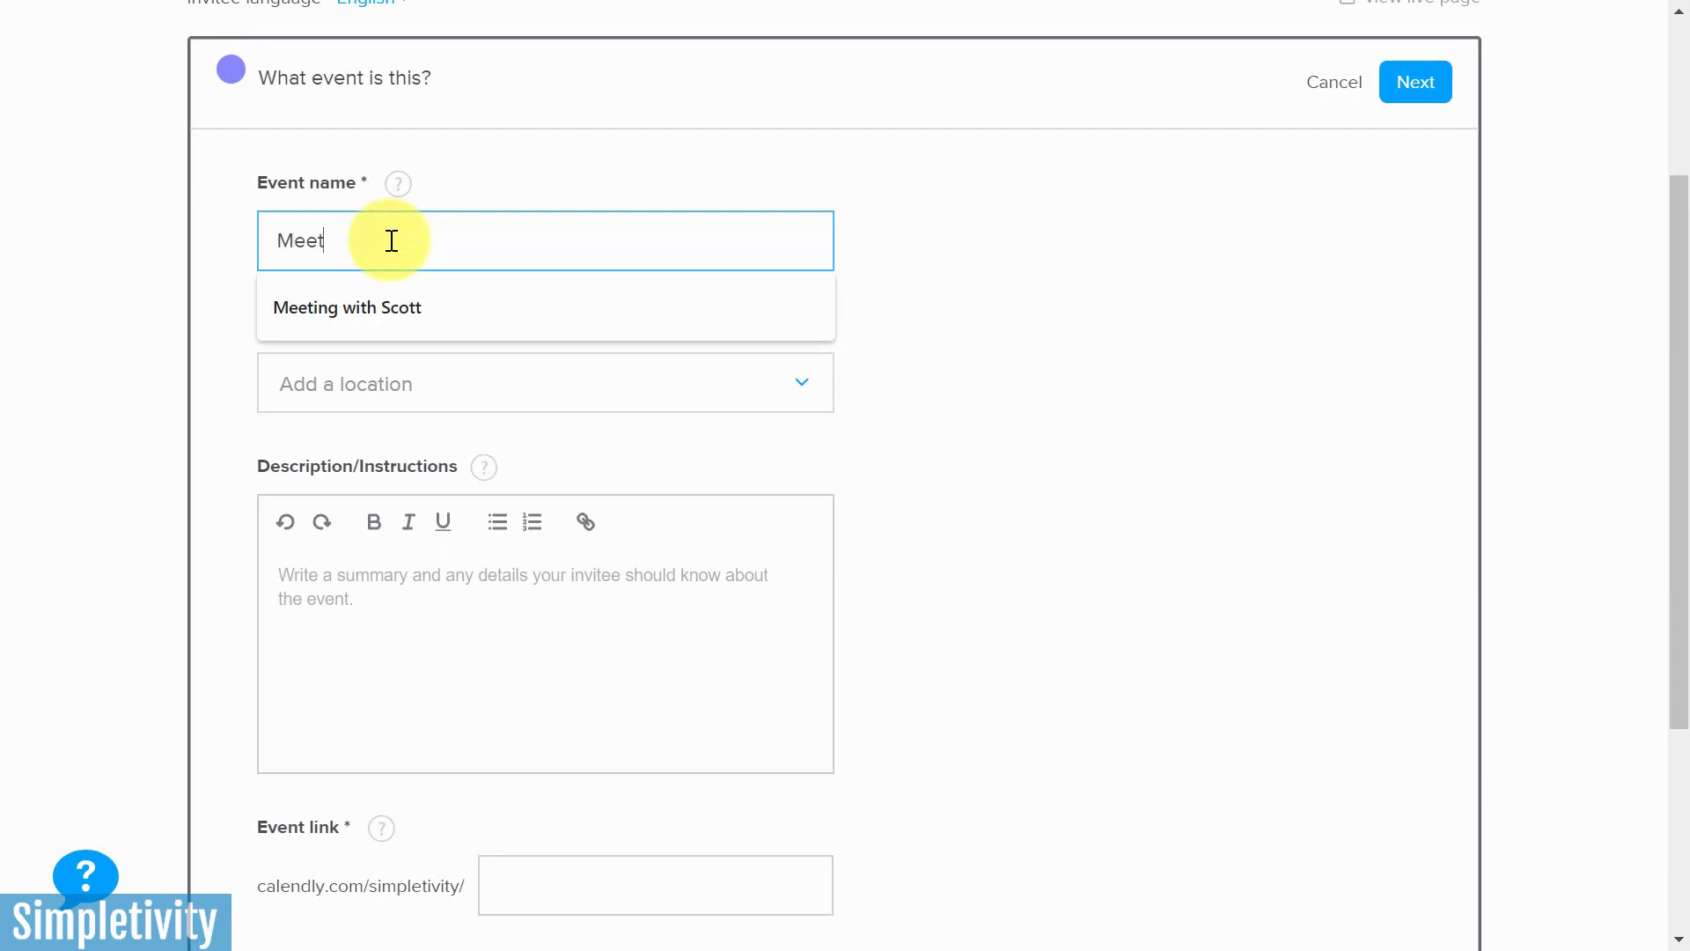
{"action": "key", "text": "Down"}
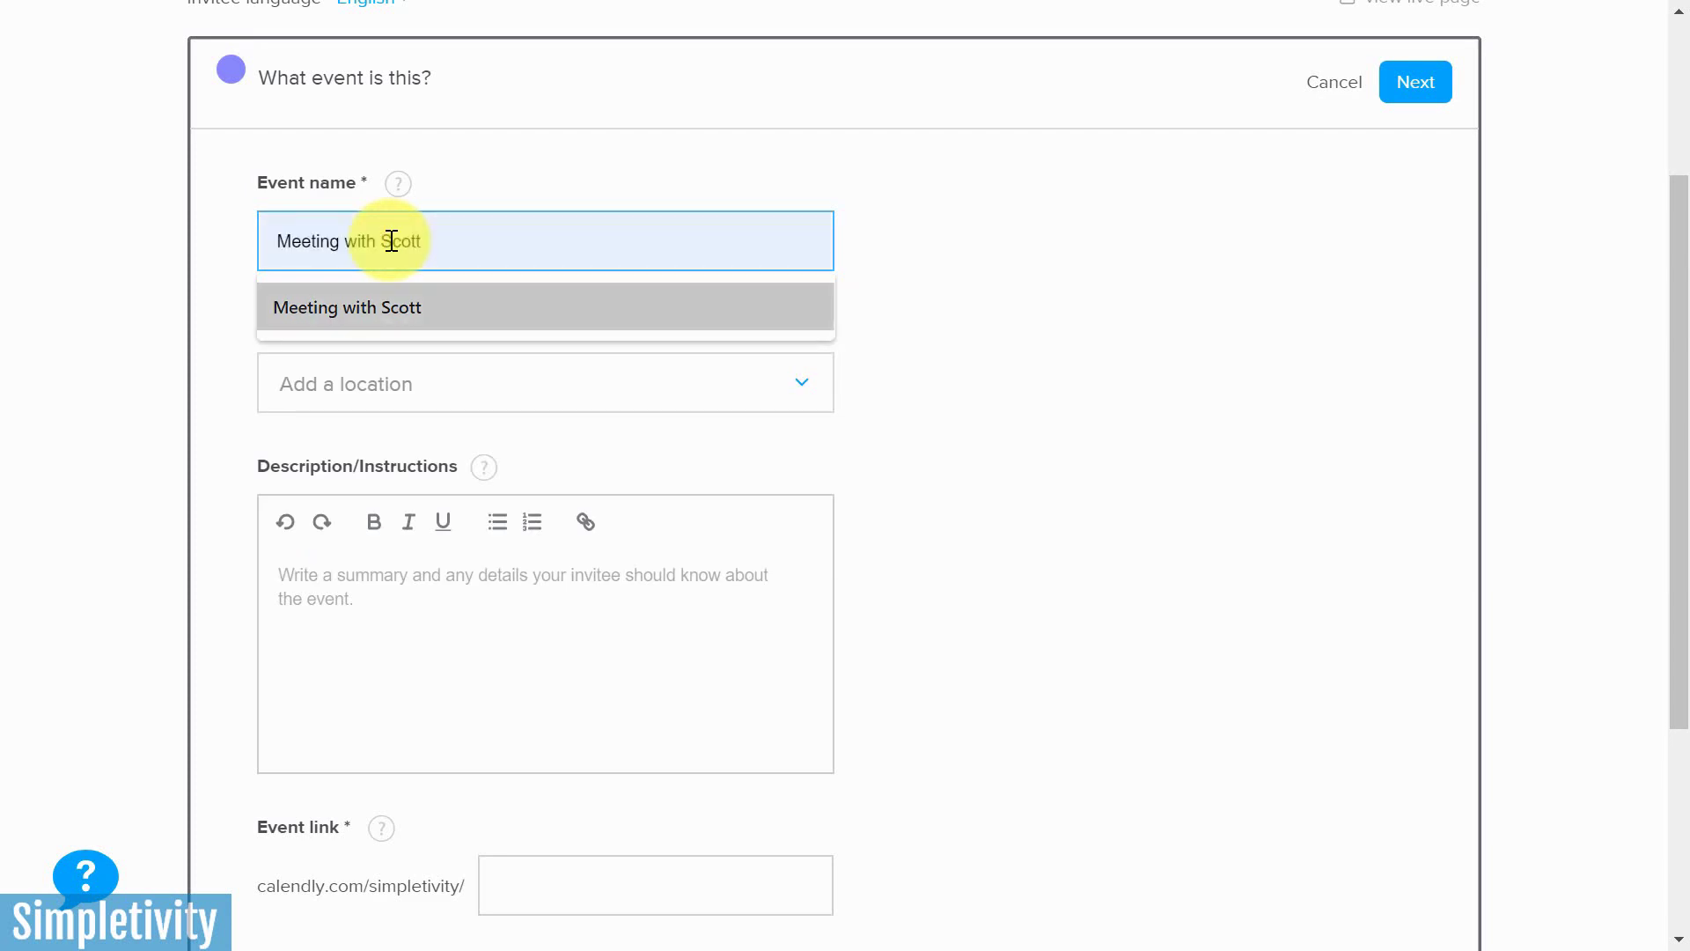
{"action": "left_click", "coordinate": [986, 238]}
{"action": "left_click", "coordinate": [519, 248]}
{"action": "left_click", "coordinate": [510, 305]}
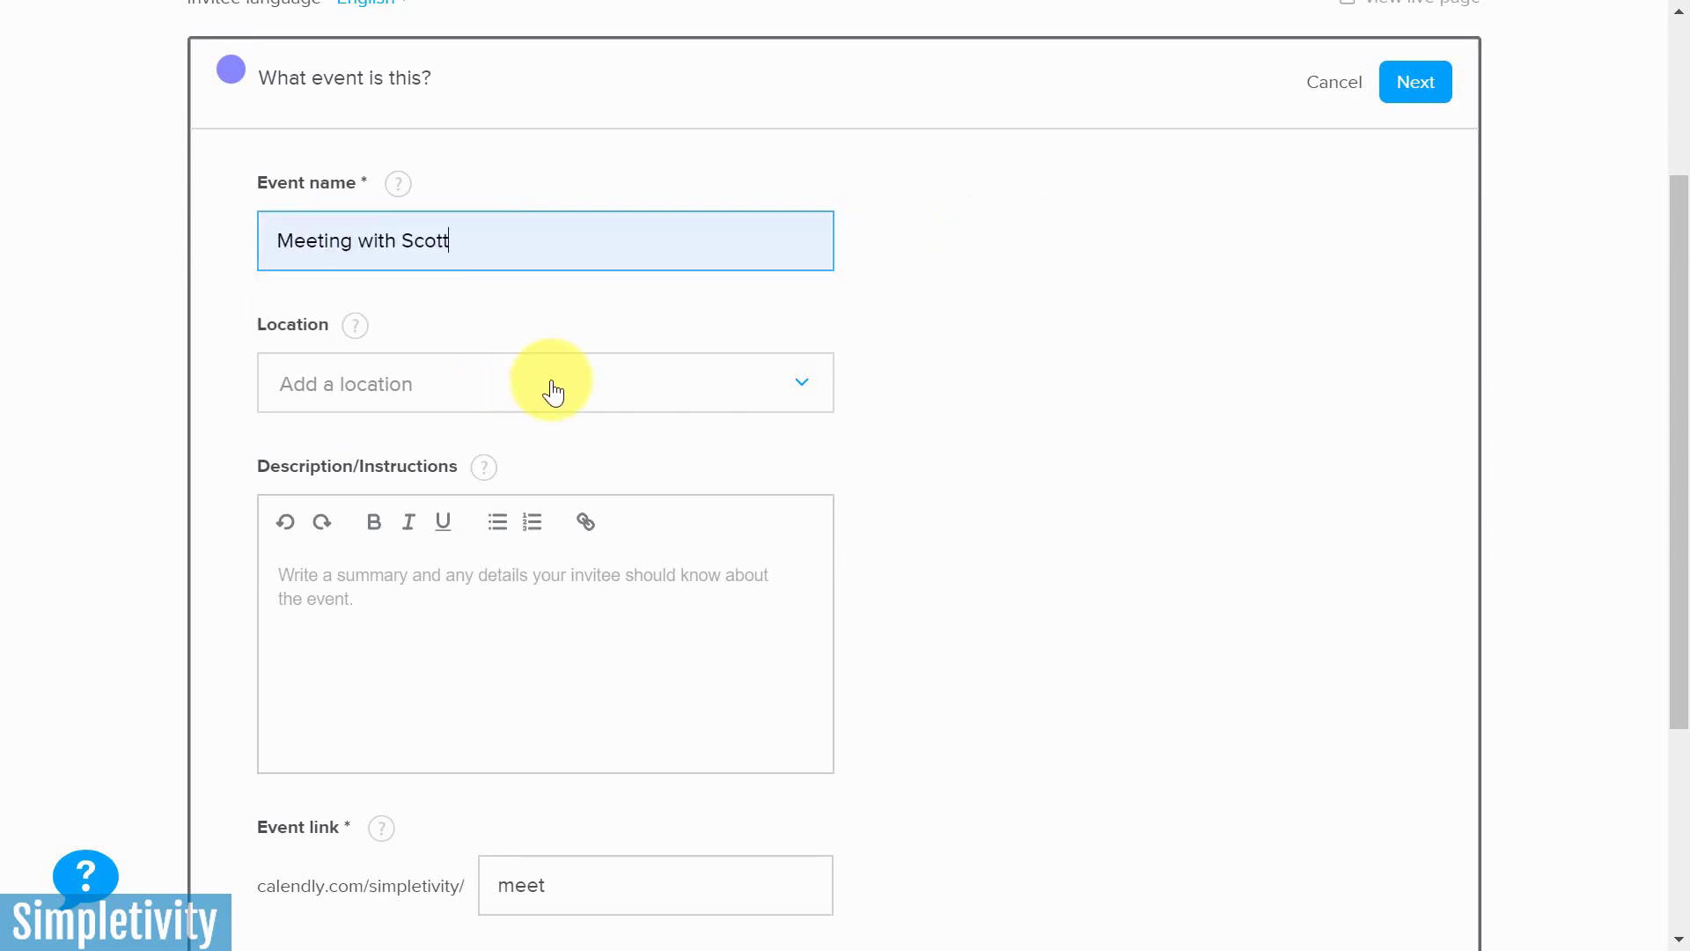
- Set the event location to a phone call with the "I will call my invitee" option
{"action": "left_click", "coordinate": [802, 385]}
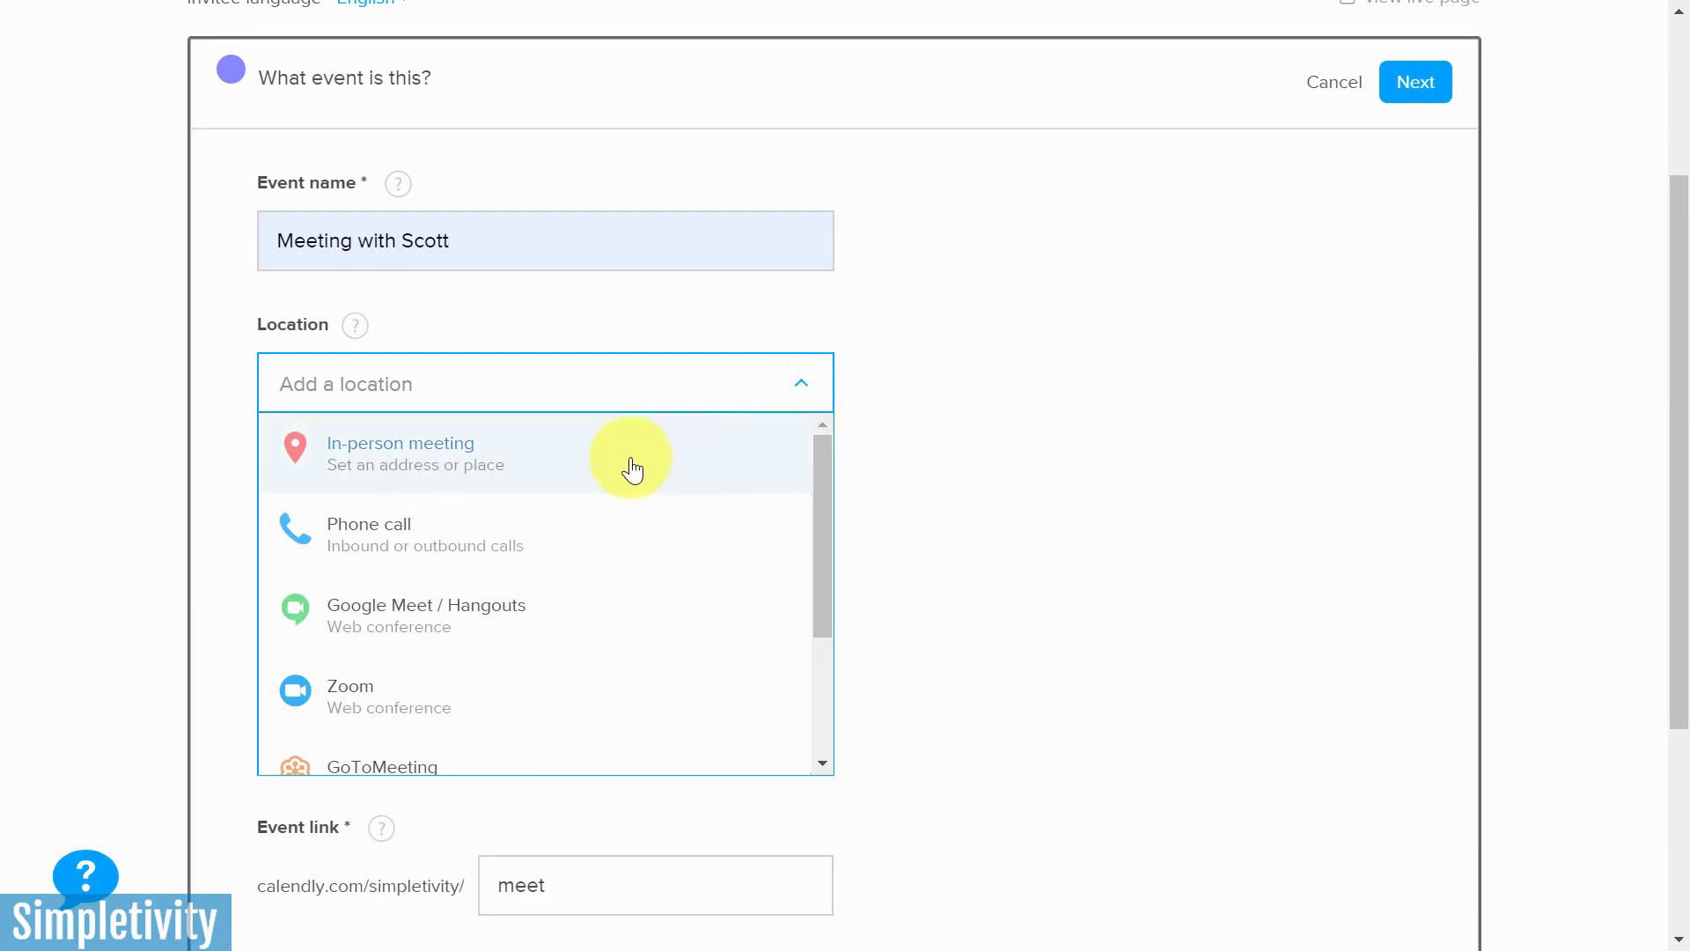
{"action": "left_click_drag", "start_coordinate": [827, 458], "coordinate": [822, 551]}
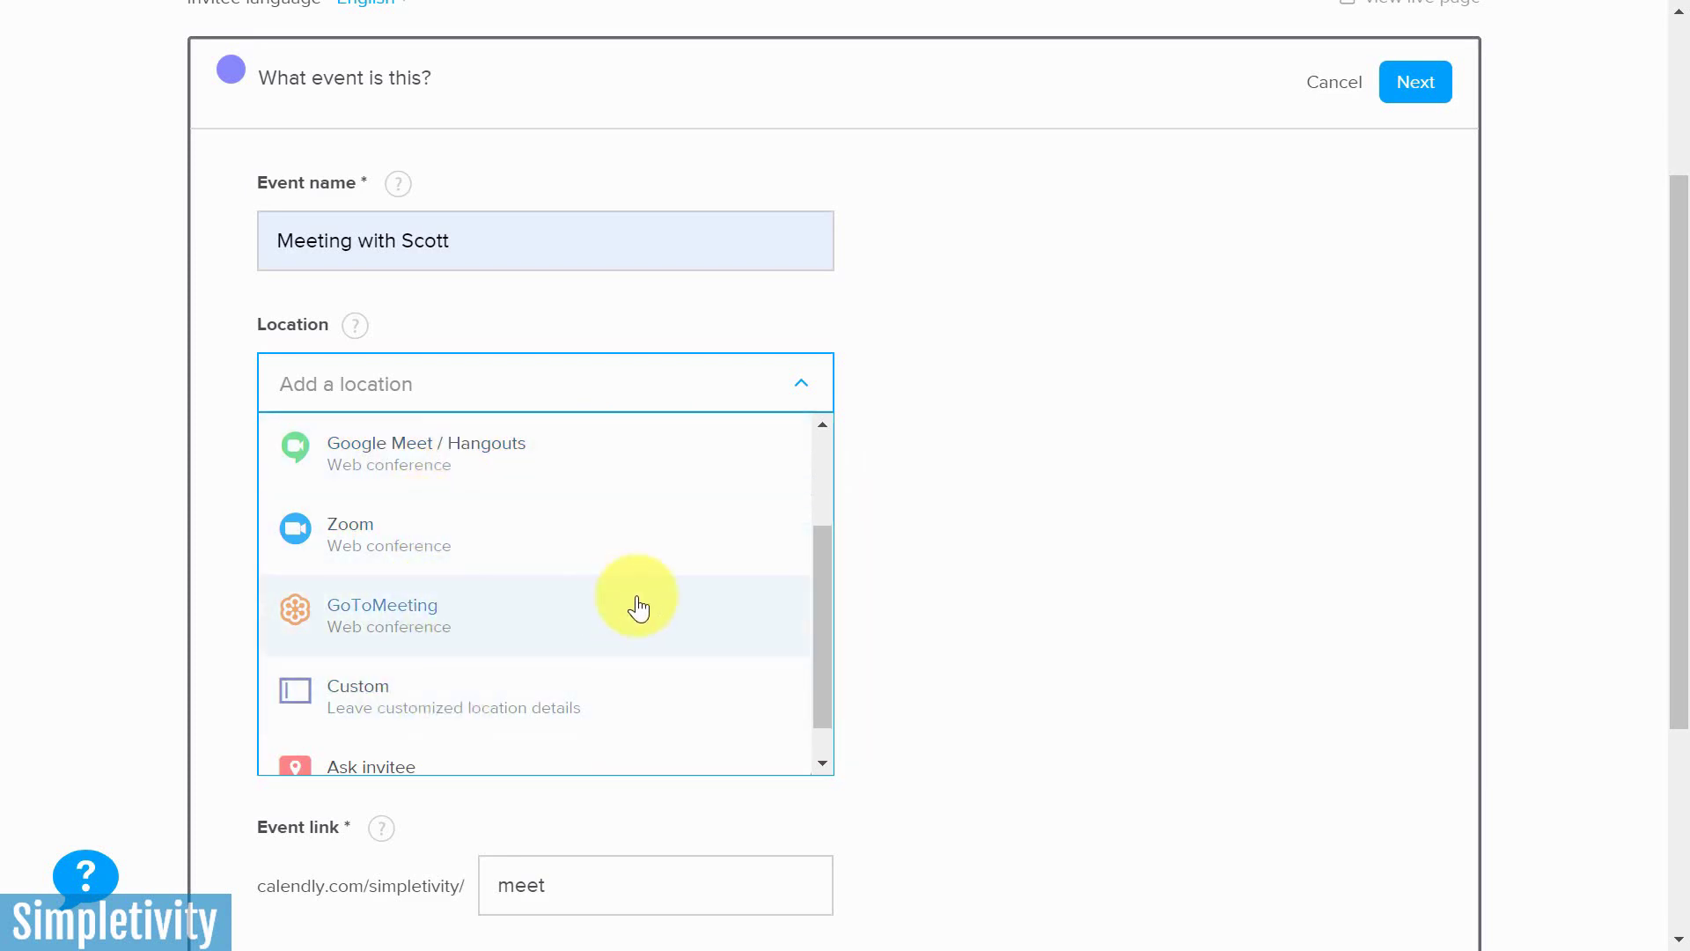
{"action": "left_click_drag", "start_coordinate": [829, 563], "coordinate": [837, 460]}
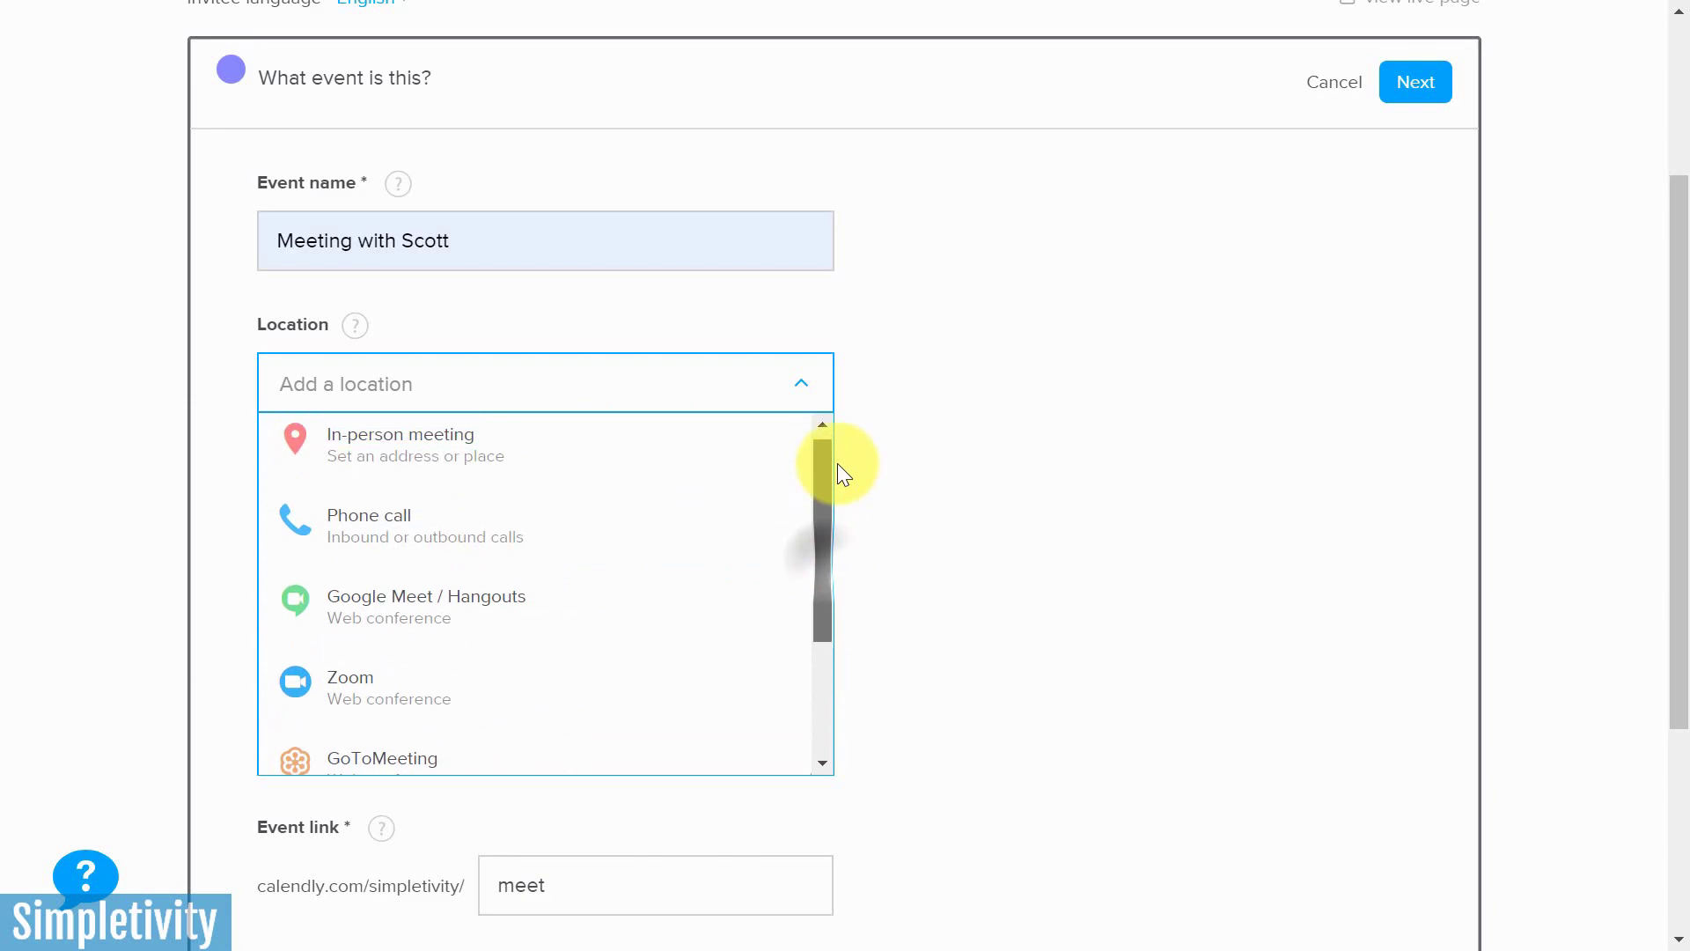
{"action": "left_click", "coordinate": [423, 534]}
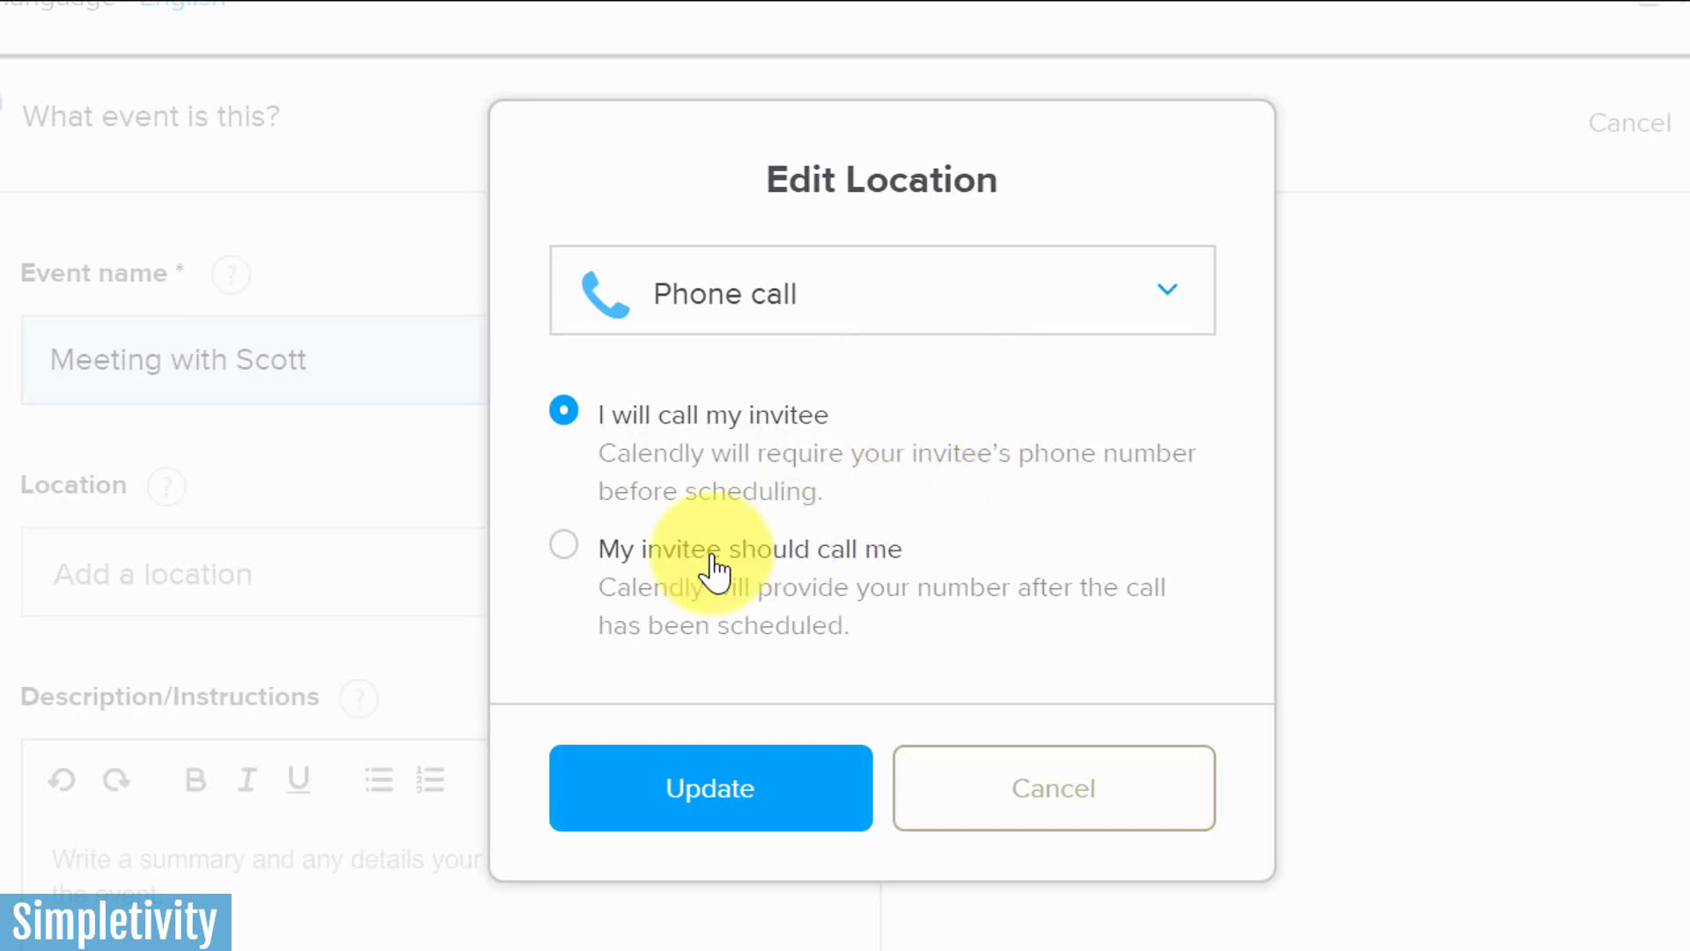
{"action": "left_click", "coordinate": [563, 562]}
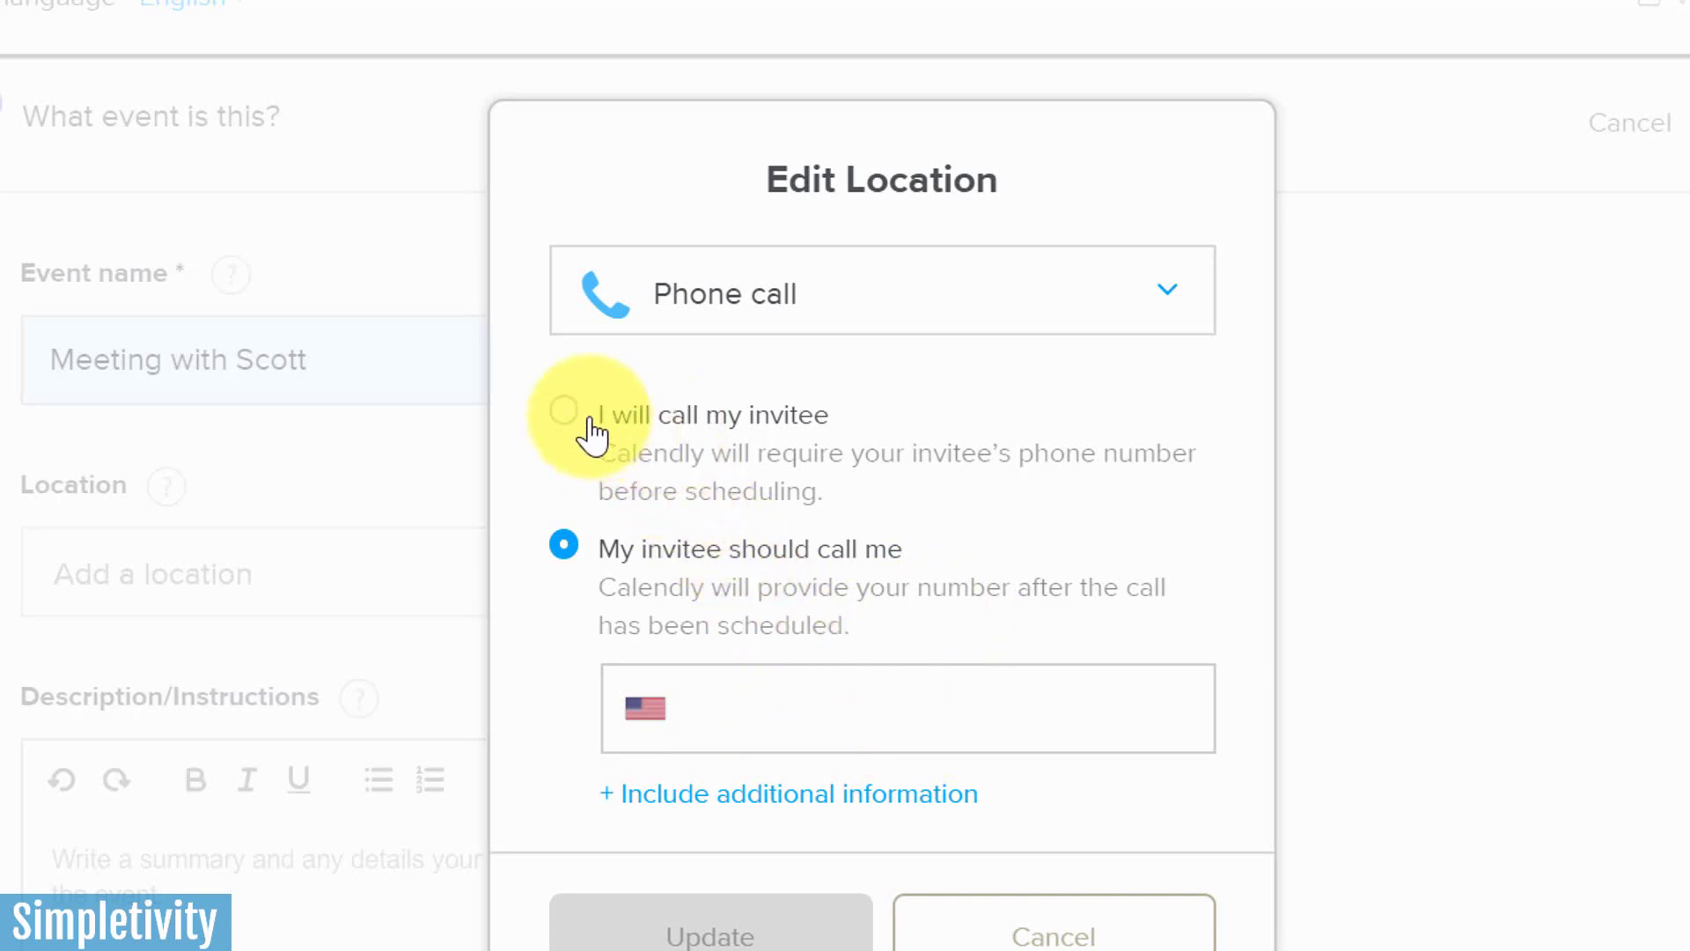
{"action": "left_click", "coordinate": [571, 433]}
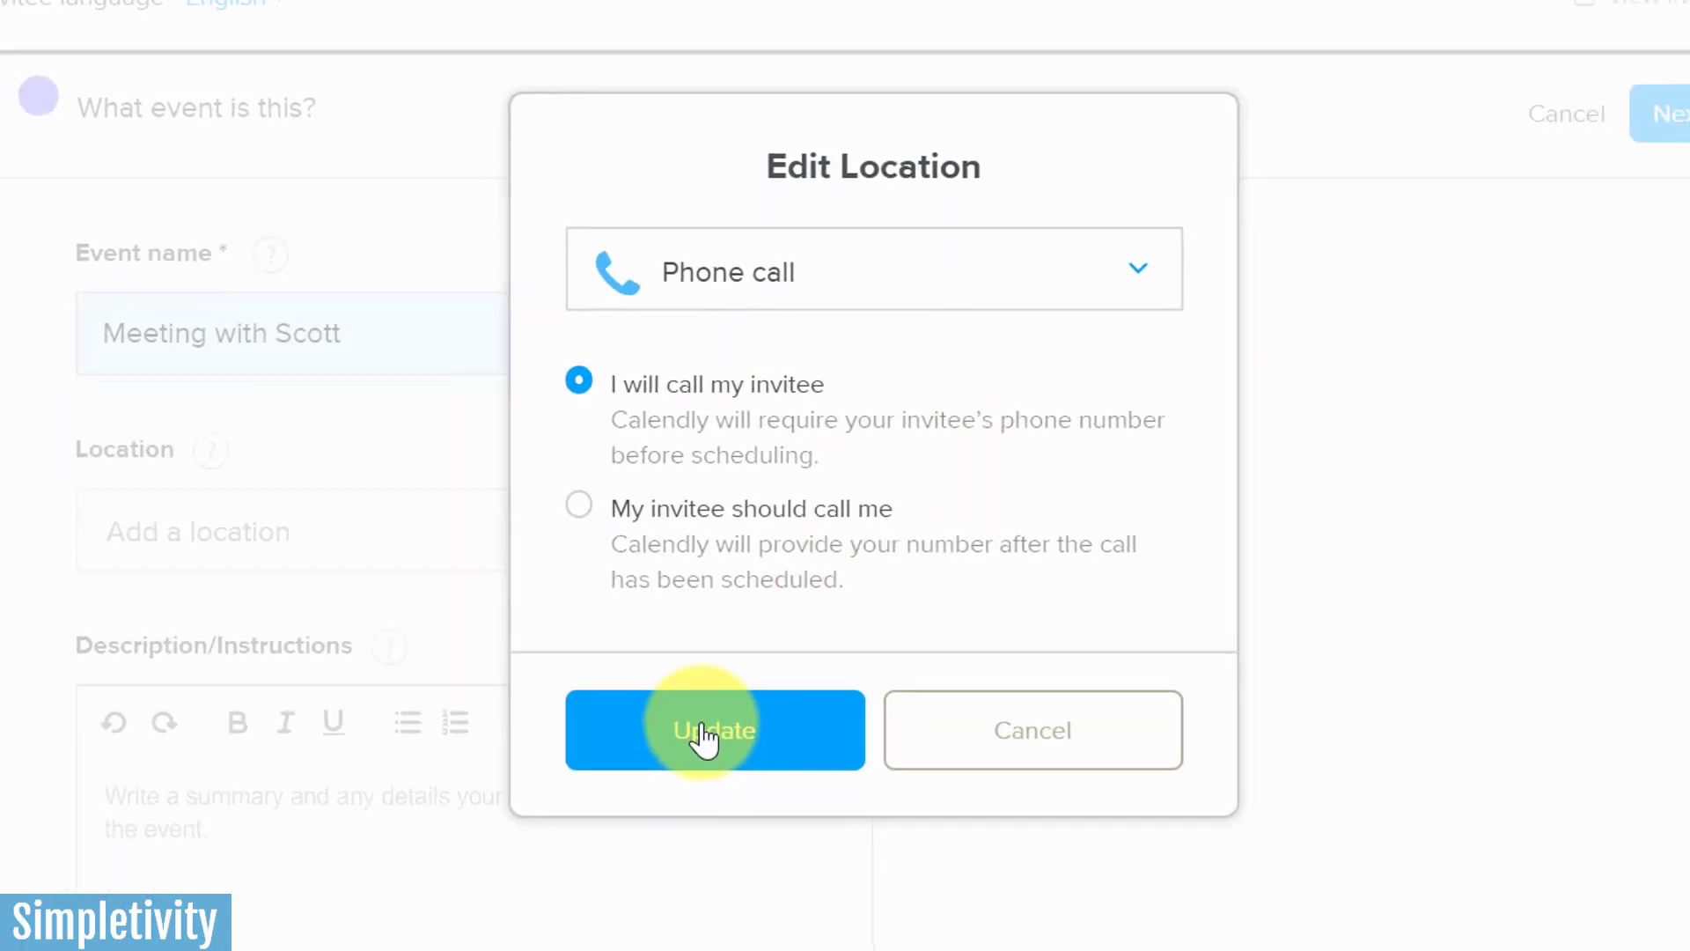
{"action": "left_click", "coordinate": [704, 737]}
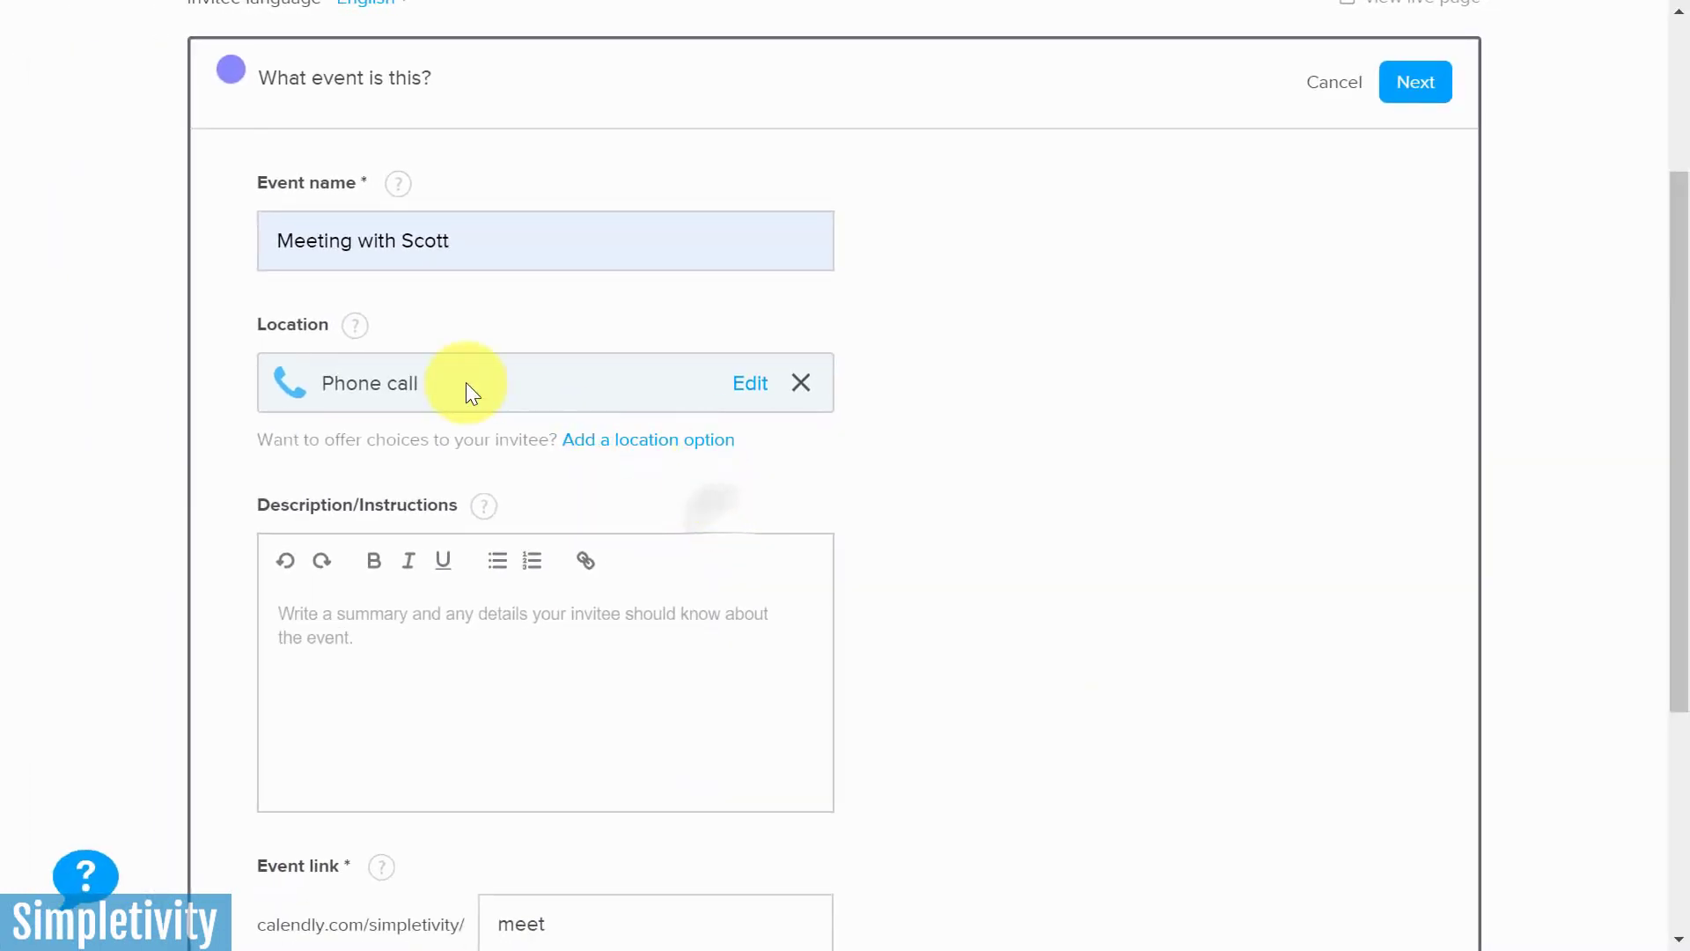
- Enter a description saying it is a meeting with the host, by first name, "for a consulting session."
{"action": "scroll", "coordinate": [954, 419], "scroll_direction": "down", "scroll_amount": 3}
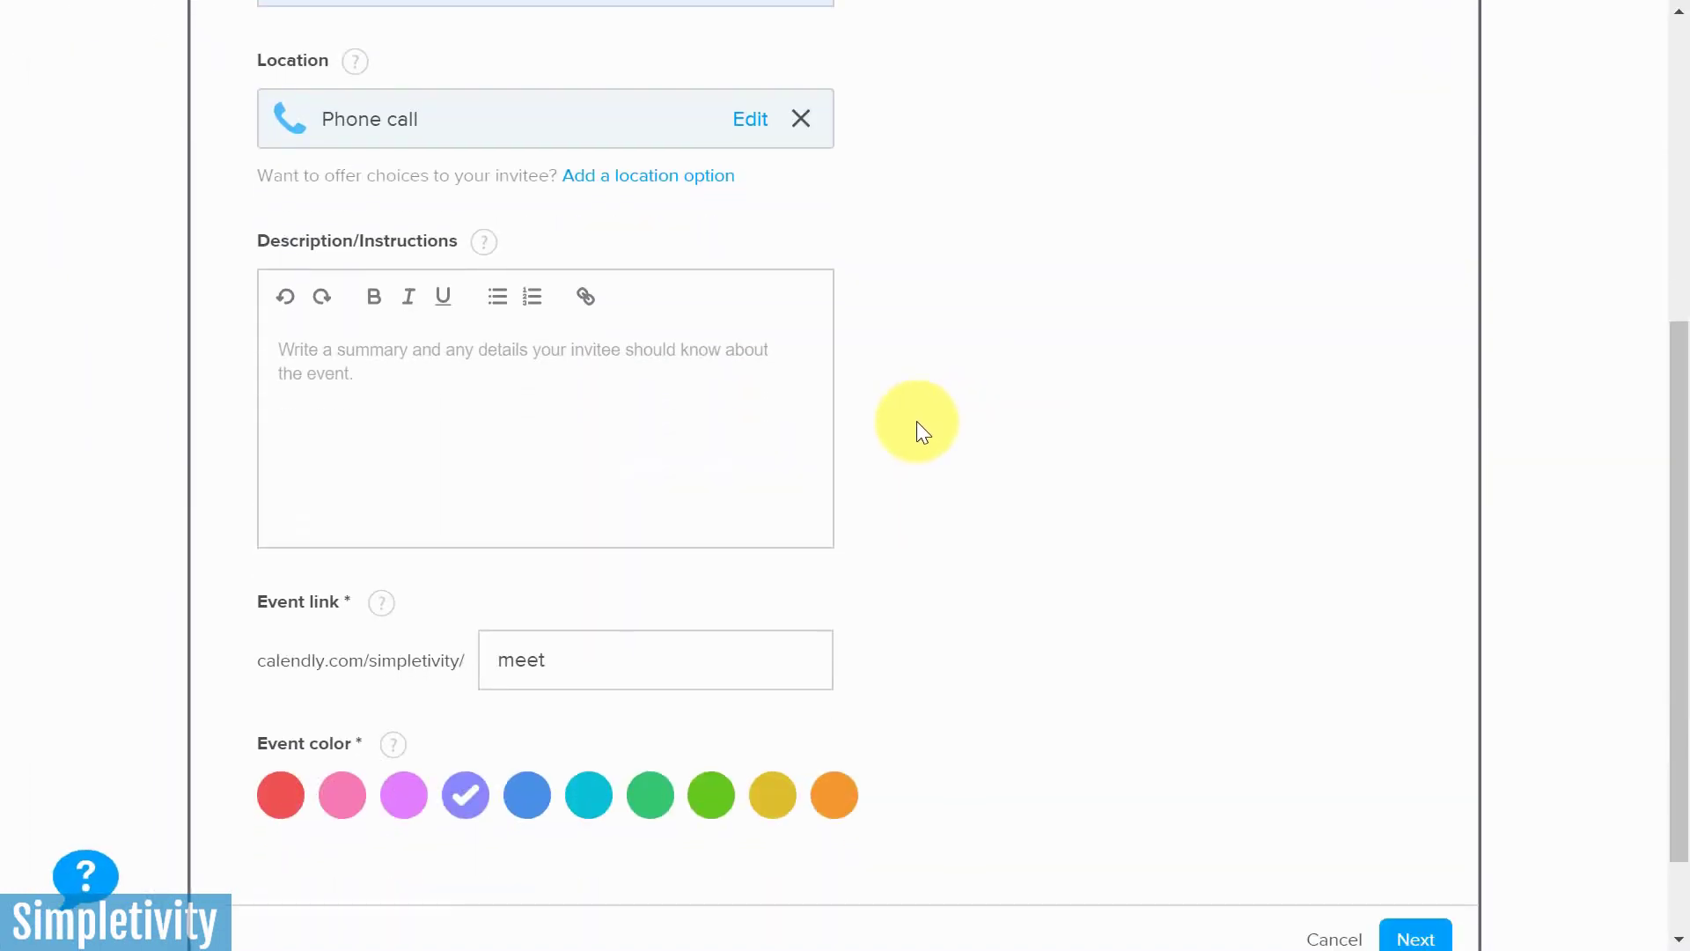
{"action": "left_click", "coordinate": [372, 352]}
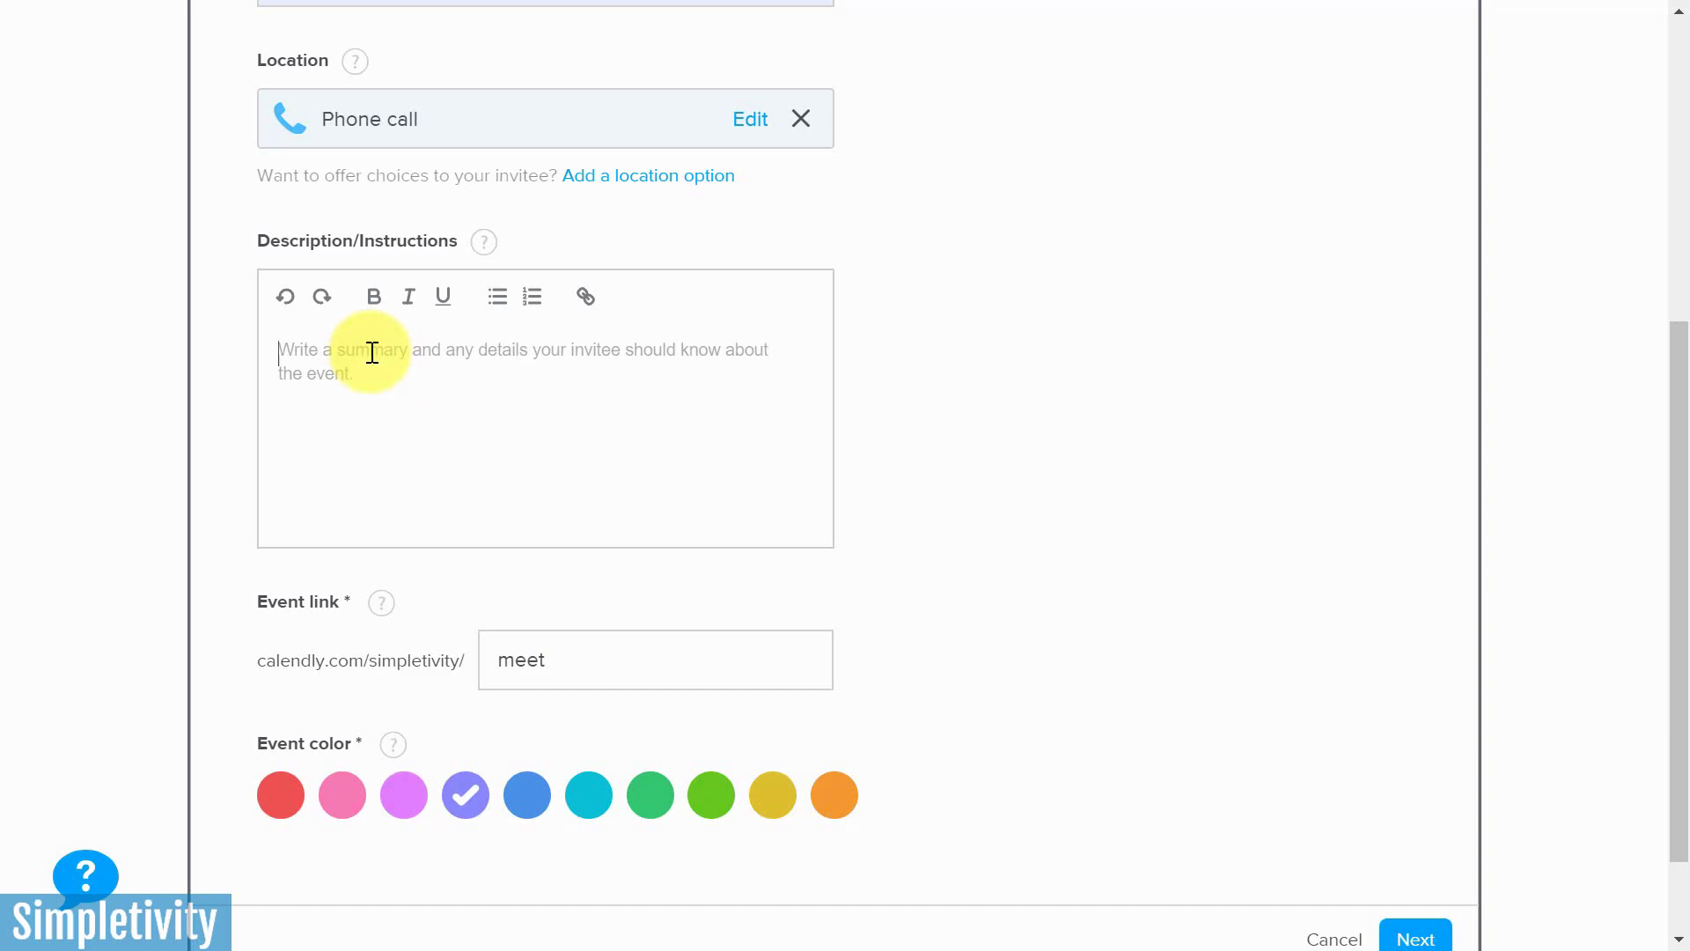
{"action": "type", "text": "Meeting with Scott"}
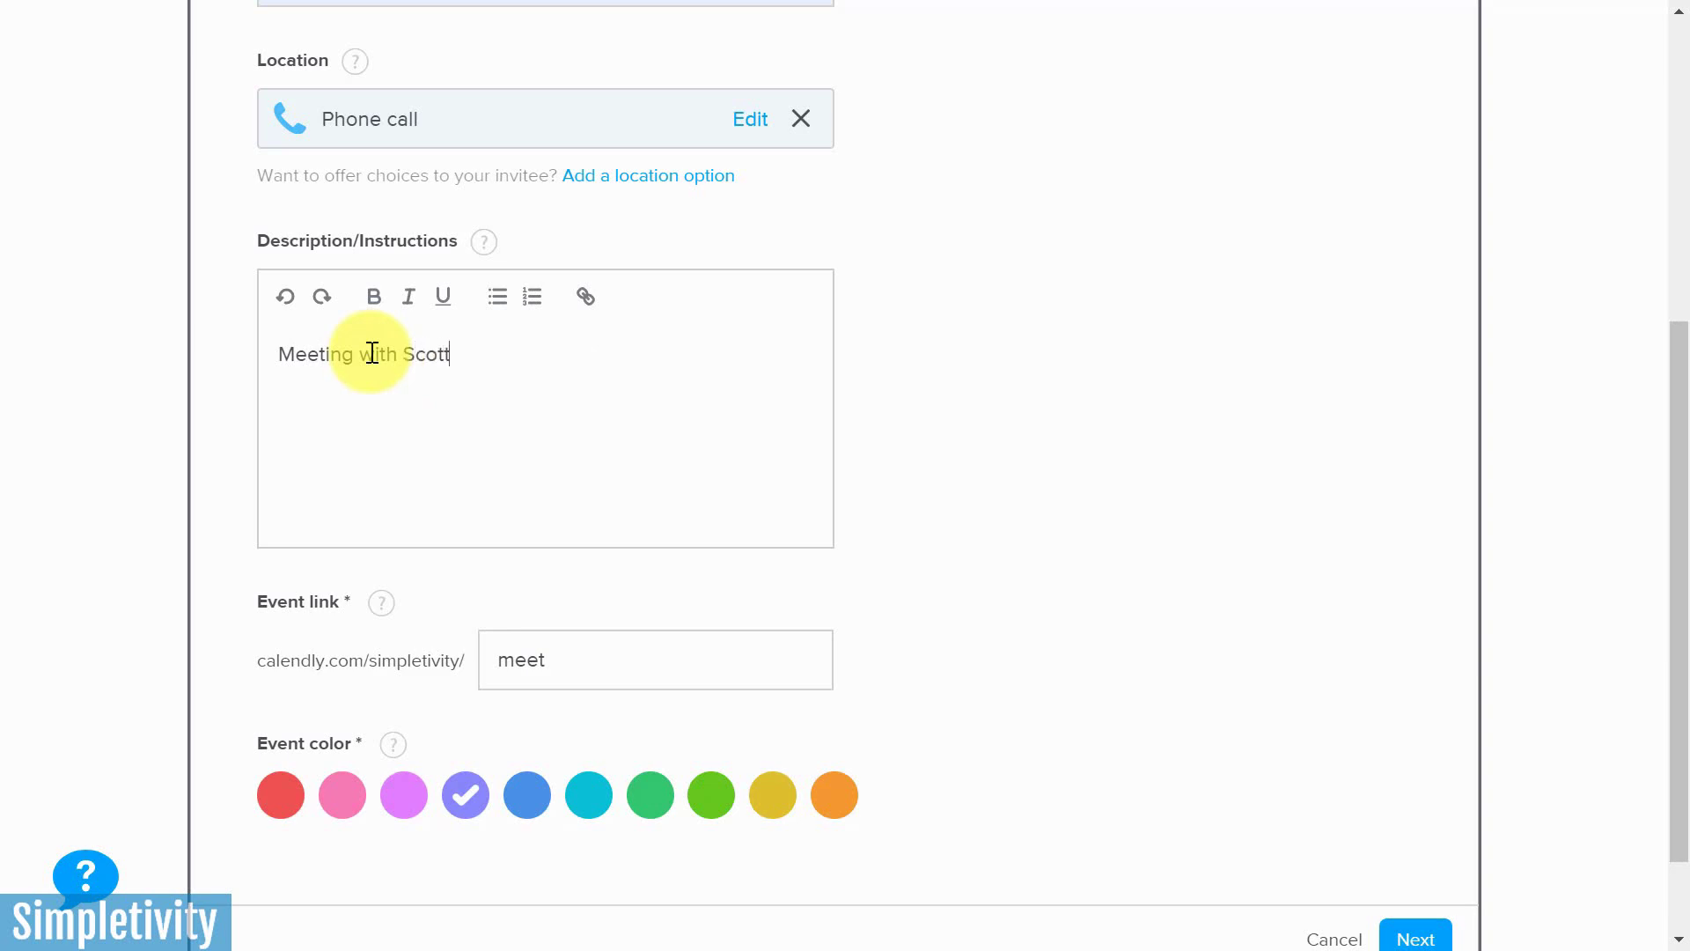
{"action": "type", "text": " for a consulting session."}
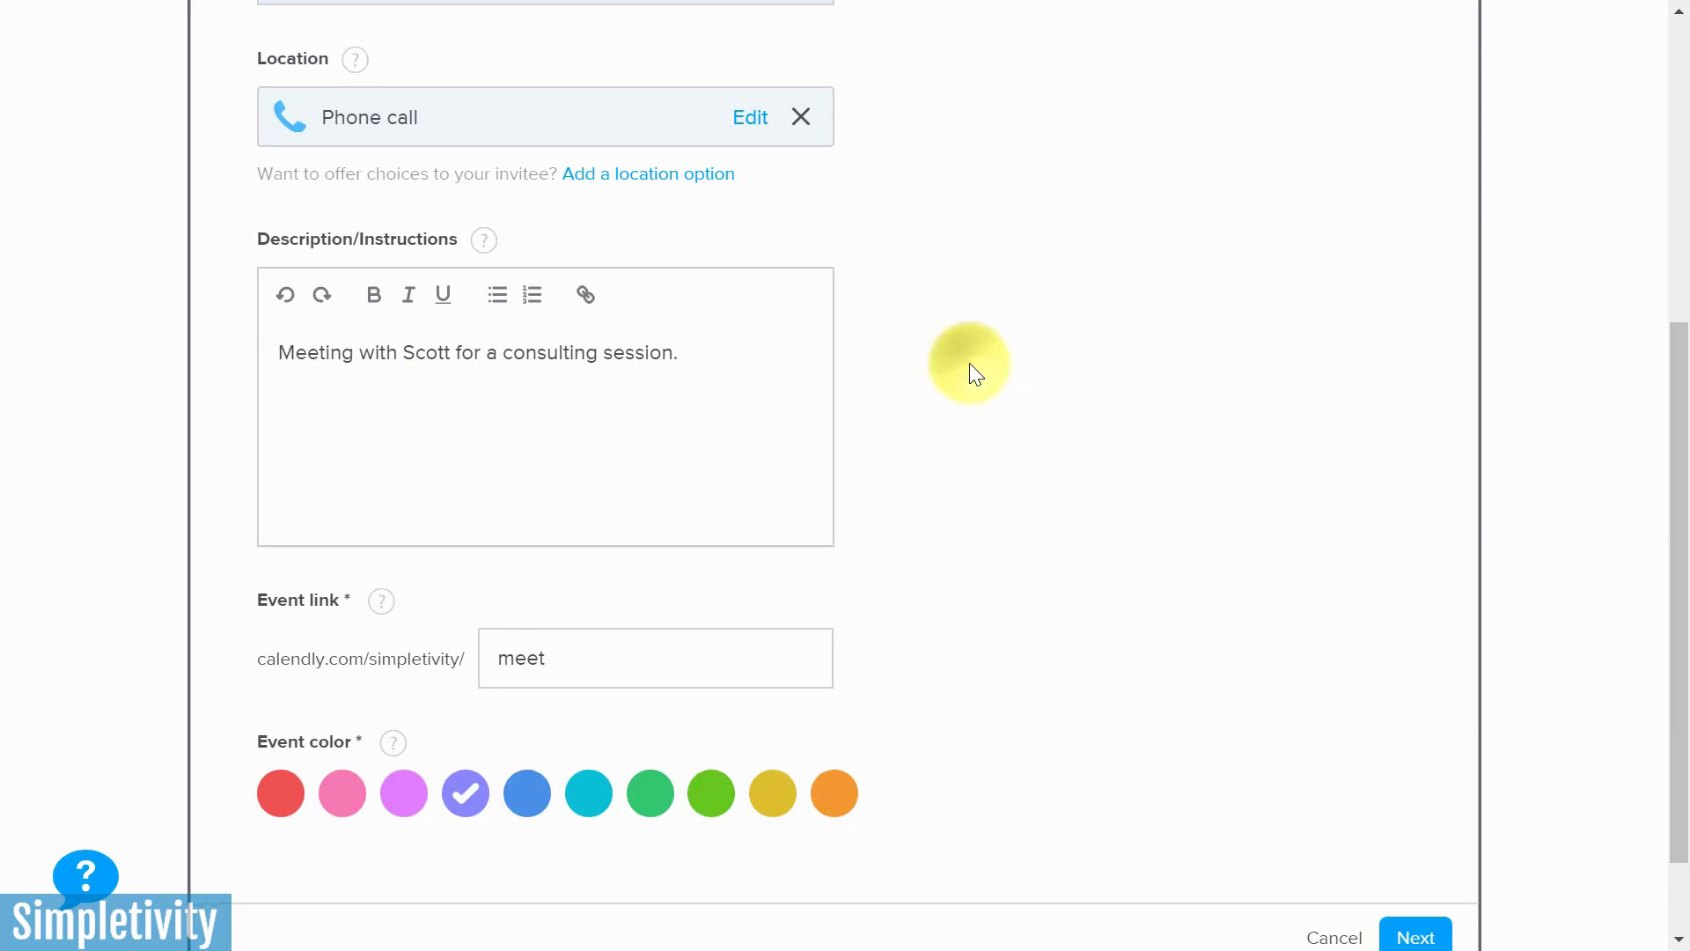
- Set the event link ending to "meeting" plus the host's first name in lowercase and choose red as the event color
{"action": "scroll", "coordinate": [969, 363], "scroll_direction": "down", "scroll_amount": 2}
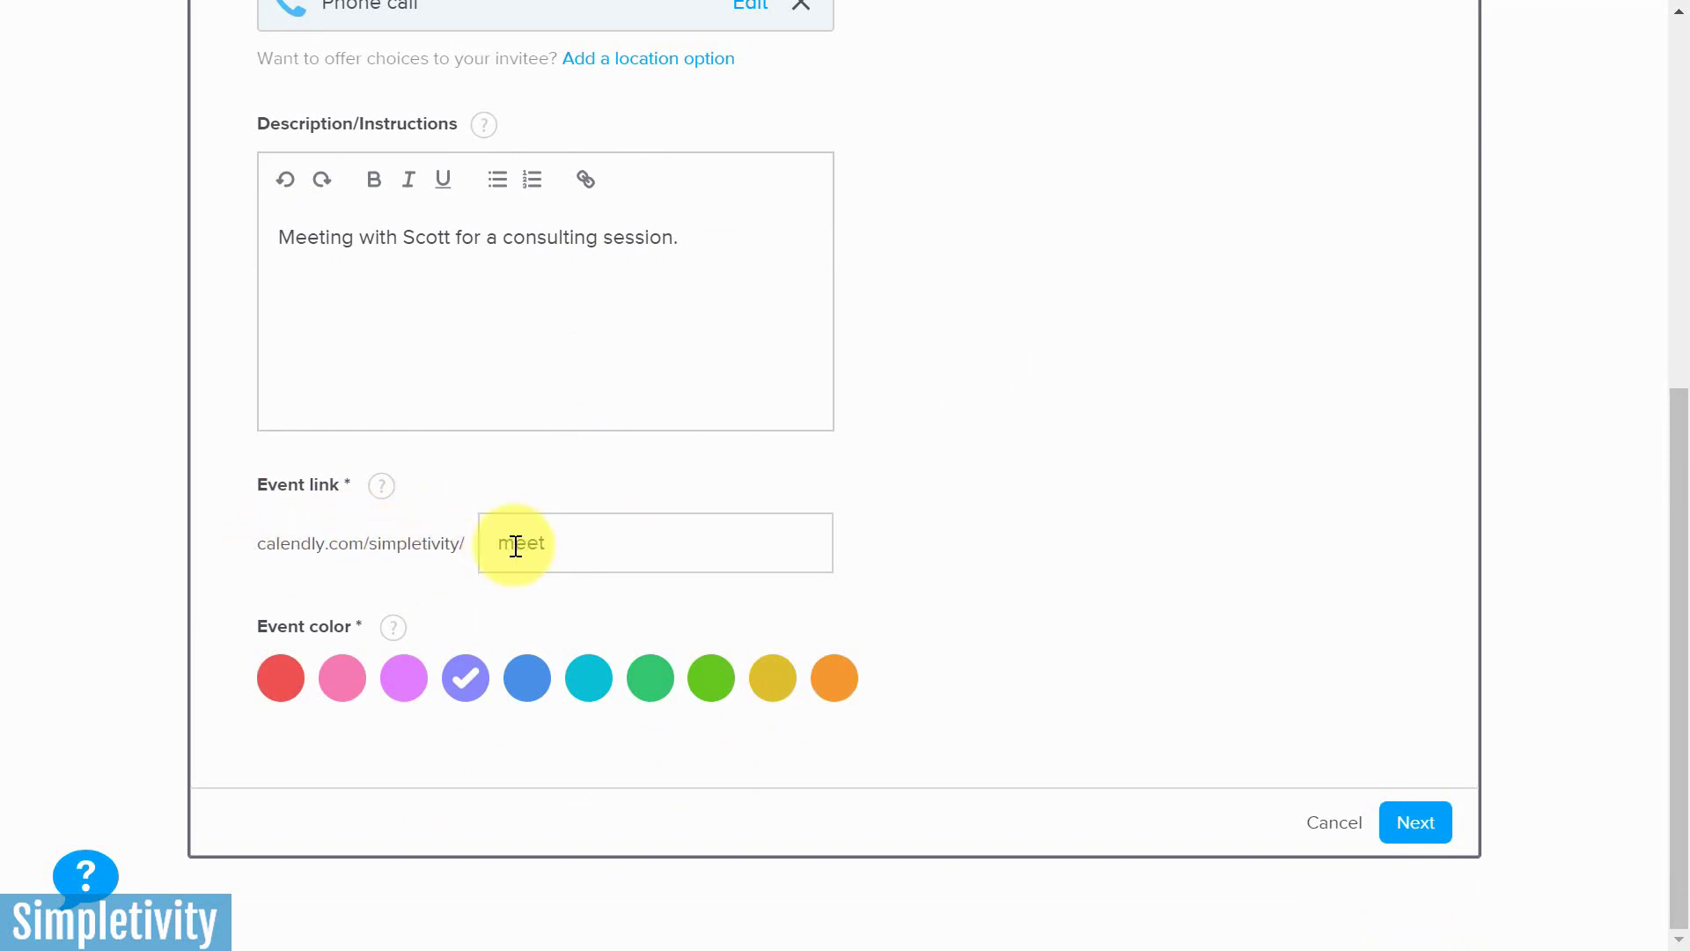
{"action": "left_click", "coordinate": [587, 544]}
{"action": "type", "text": "ingscott"}
{"action": "left_click", "coordinate": [970, 529]}
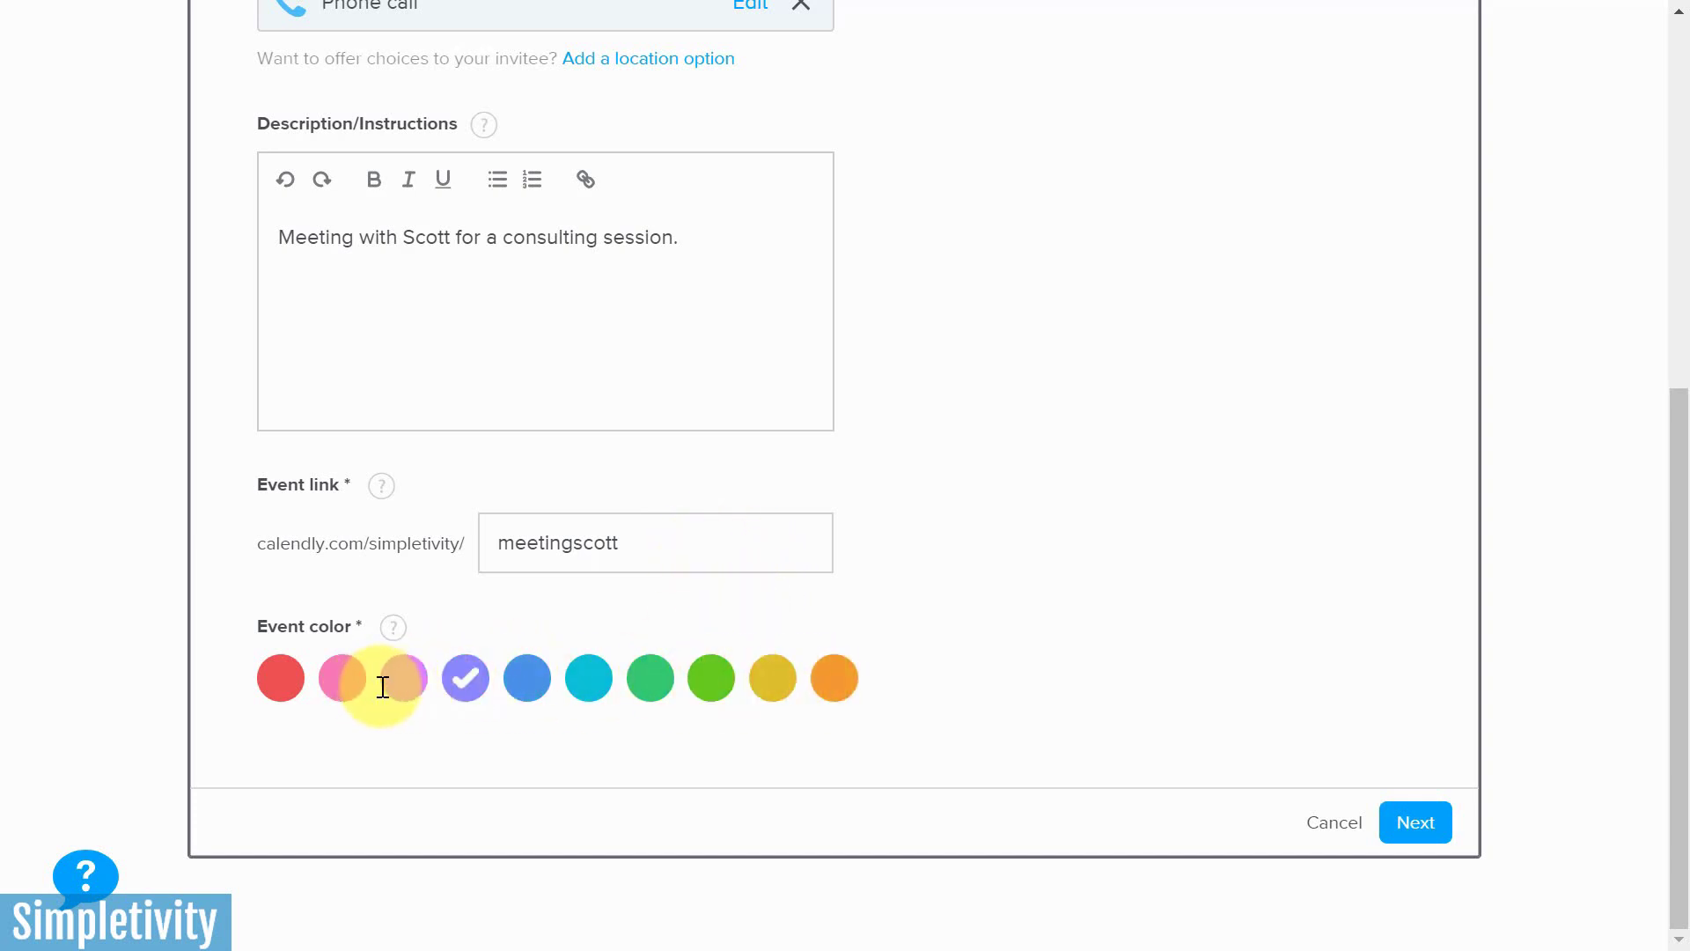
{"action": "left_click", "coordinate": [282, 681]}
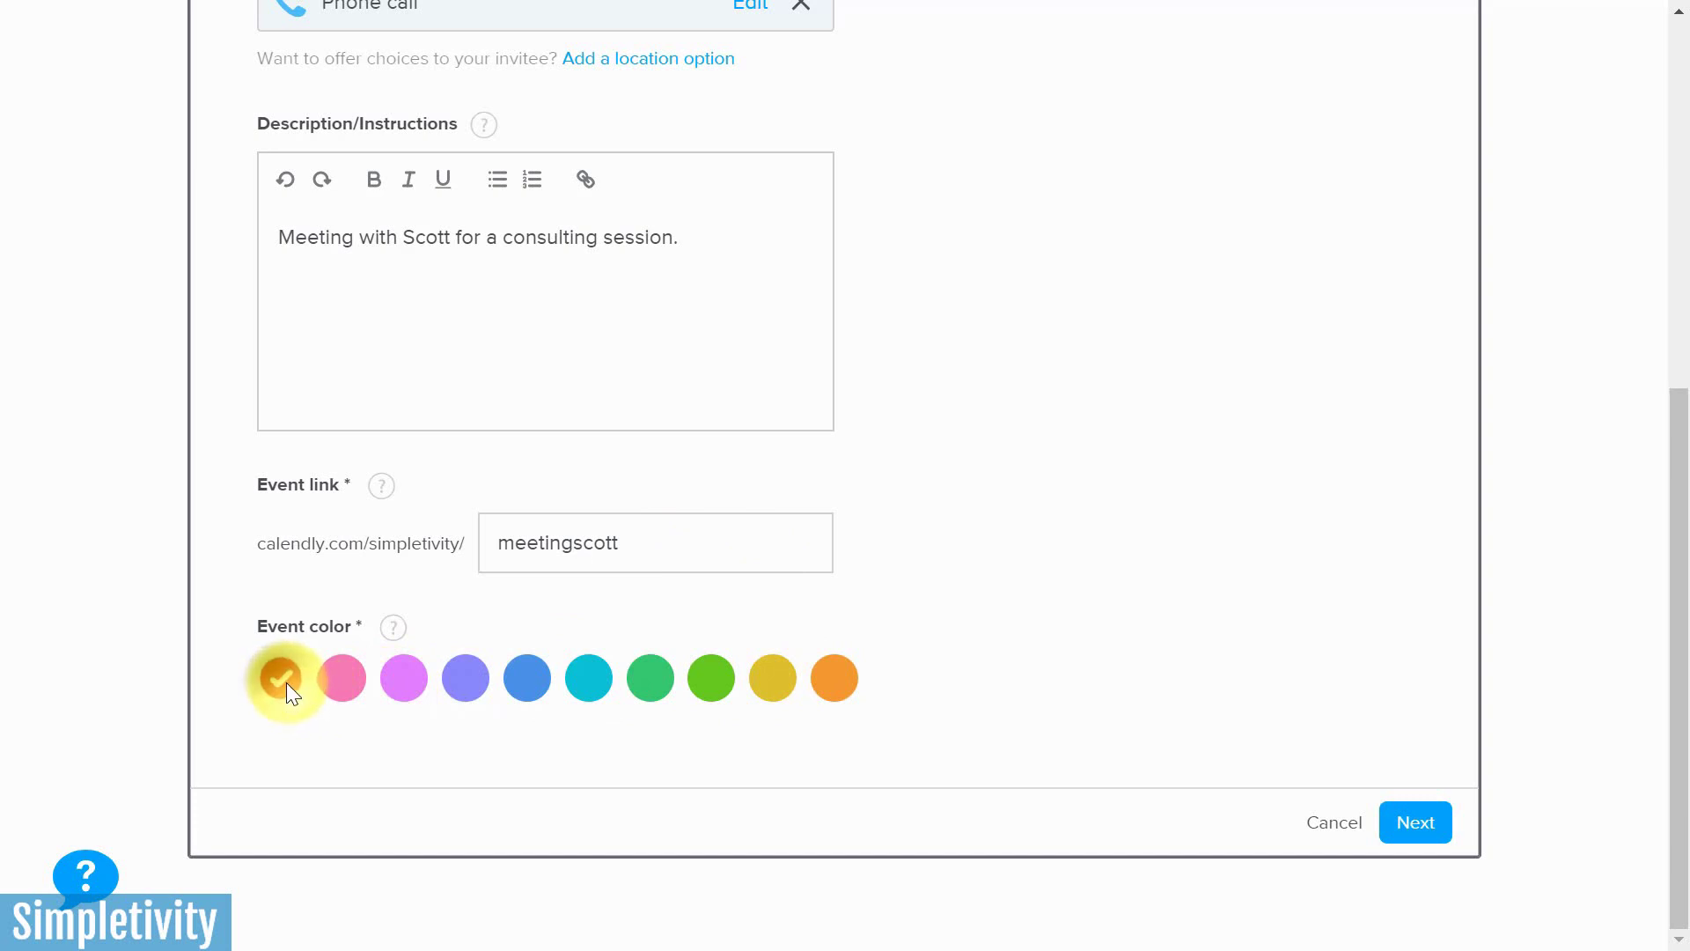
- Save the event details and open the settings for when people can book the event
{"action": "left_click", "coordinate": [1422, 832]}
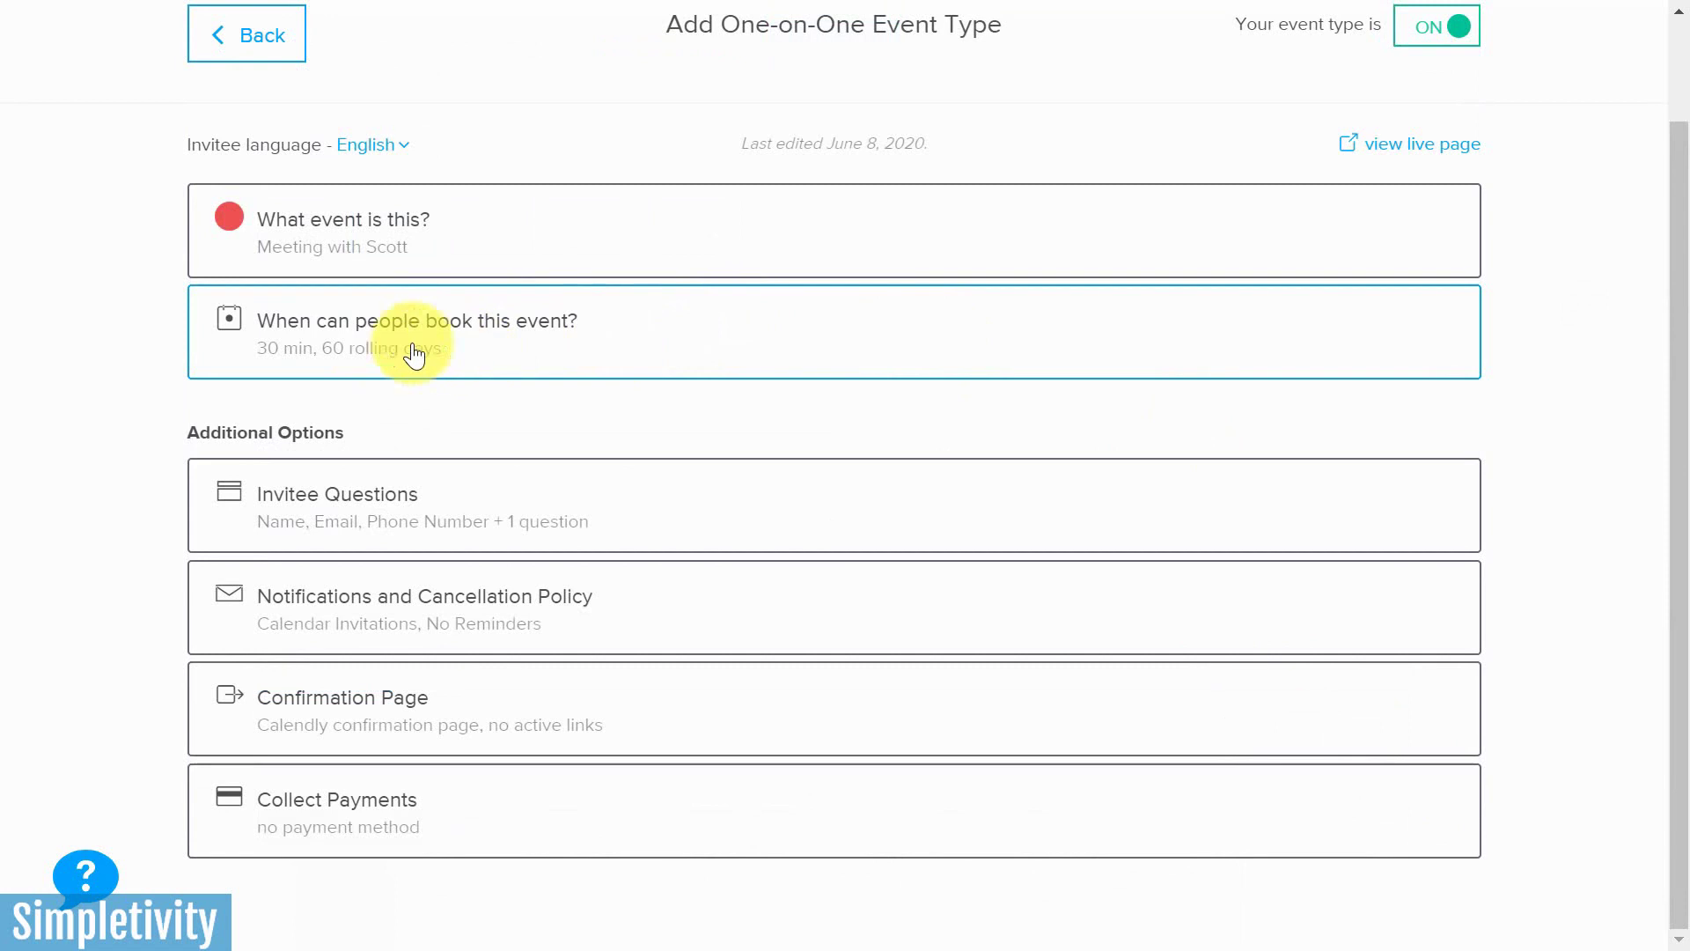
{"action": "left_click", "coordinate": [687, 349]}
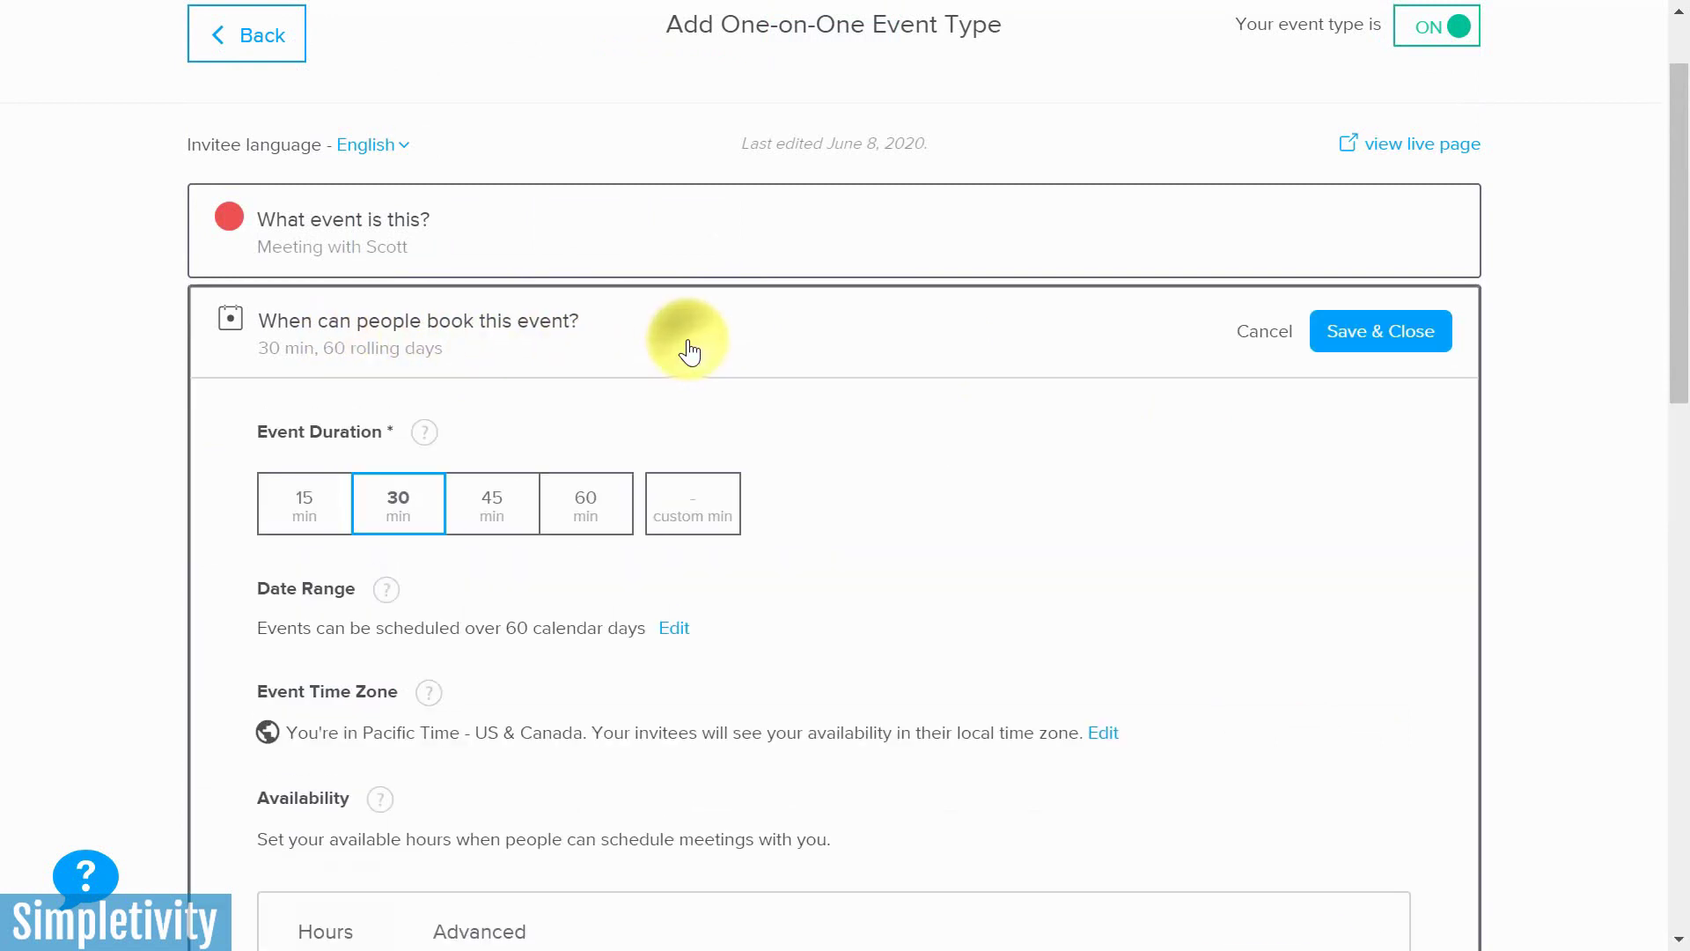
- Set the event duration to 60 minutes
{"action": "scroll", "coordinate": [986, 380], "scroll_direction": "down", "scroll_amount": 1}
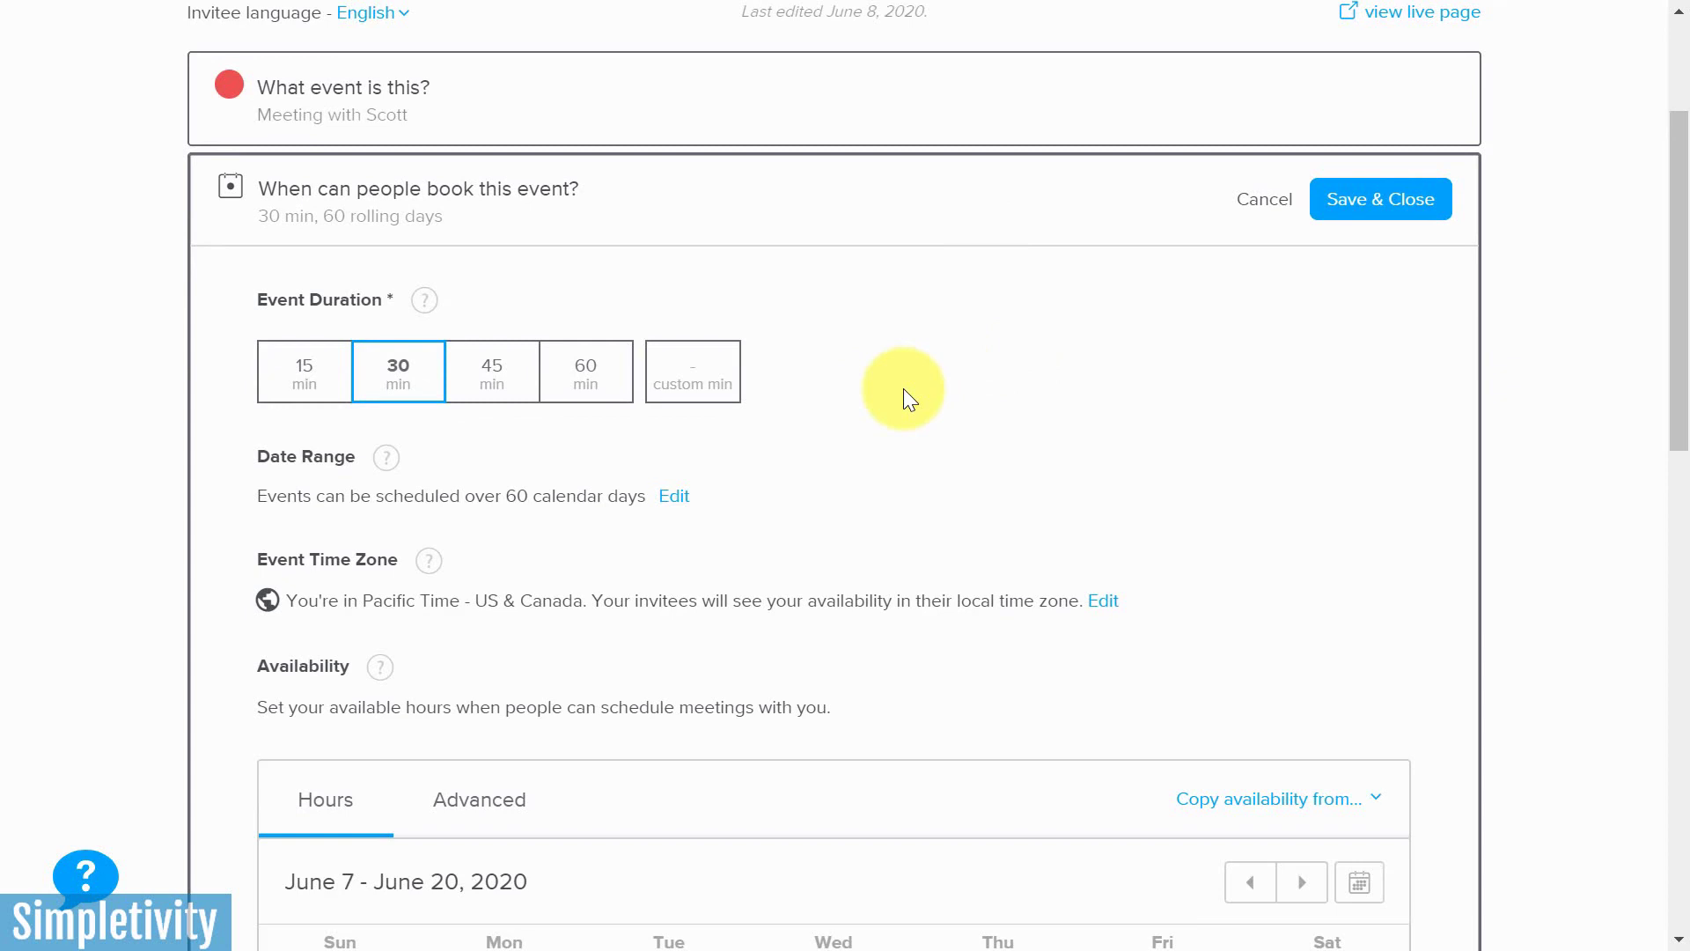
{"action": "scroll", "coordinate": [822, 393], "scroll_direction": "down", "scroll_amount": 8}
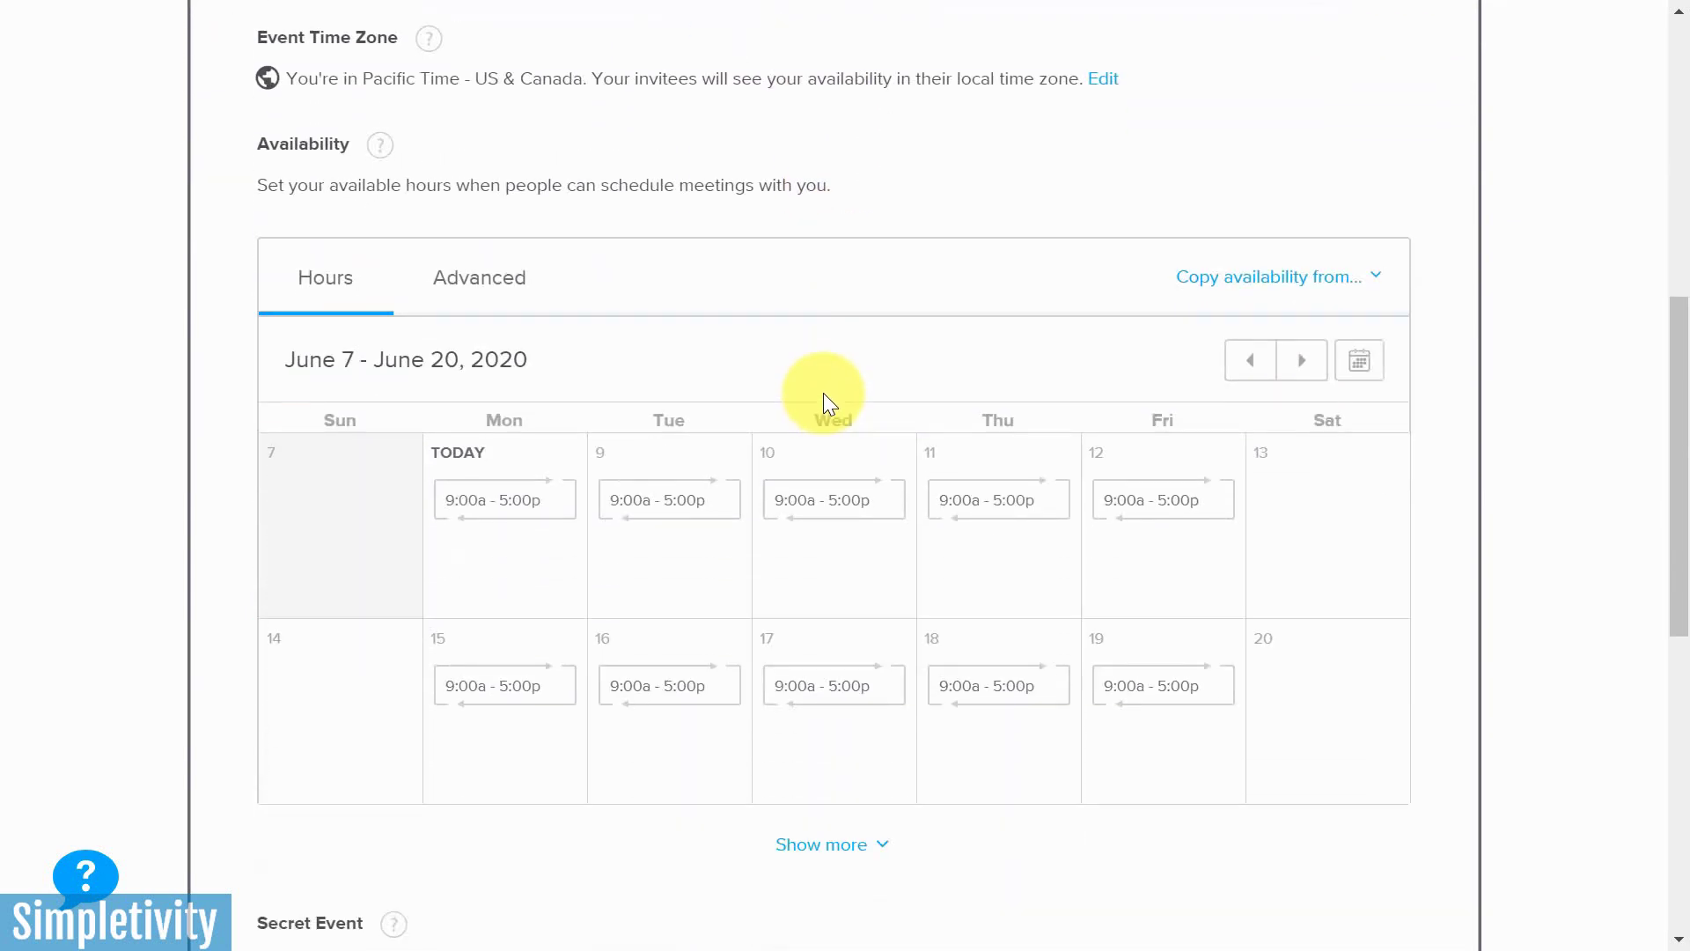
{"action": "scroll", "coordinate": [841, 426], "scroll_direction": "up", "scroll_amount": 7}
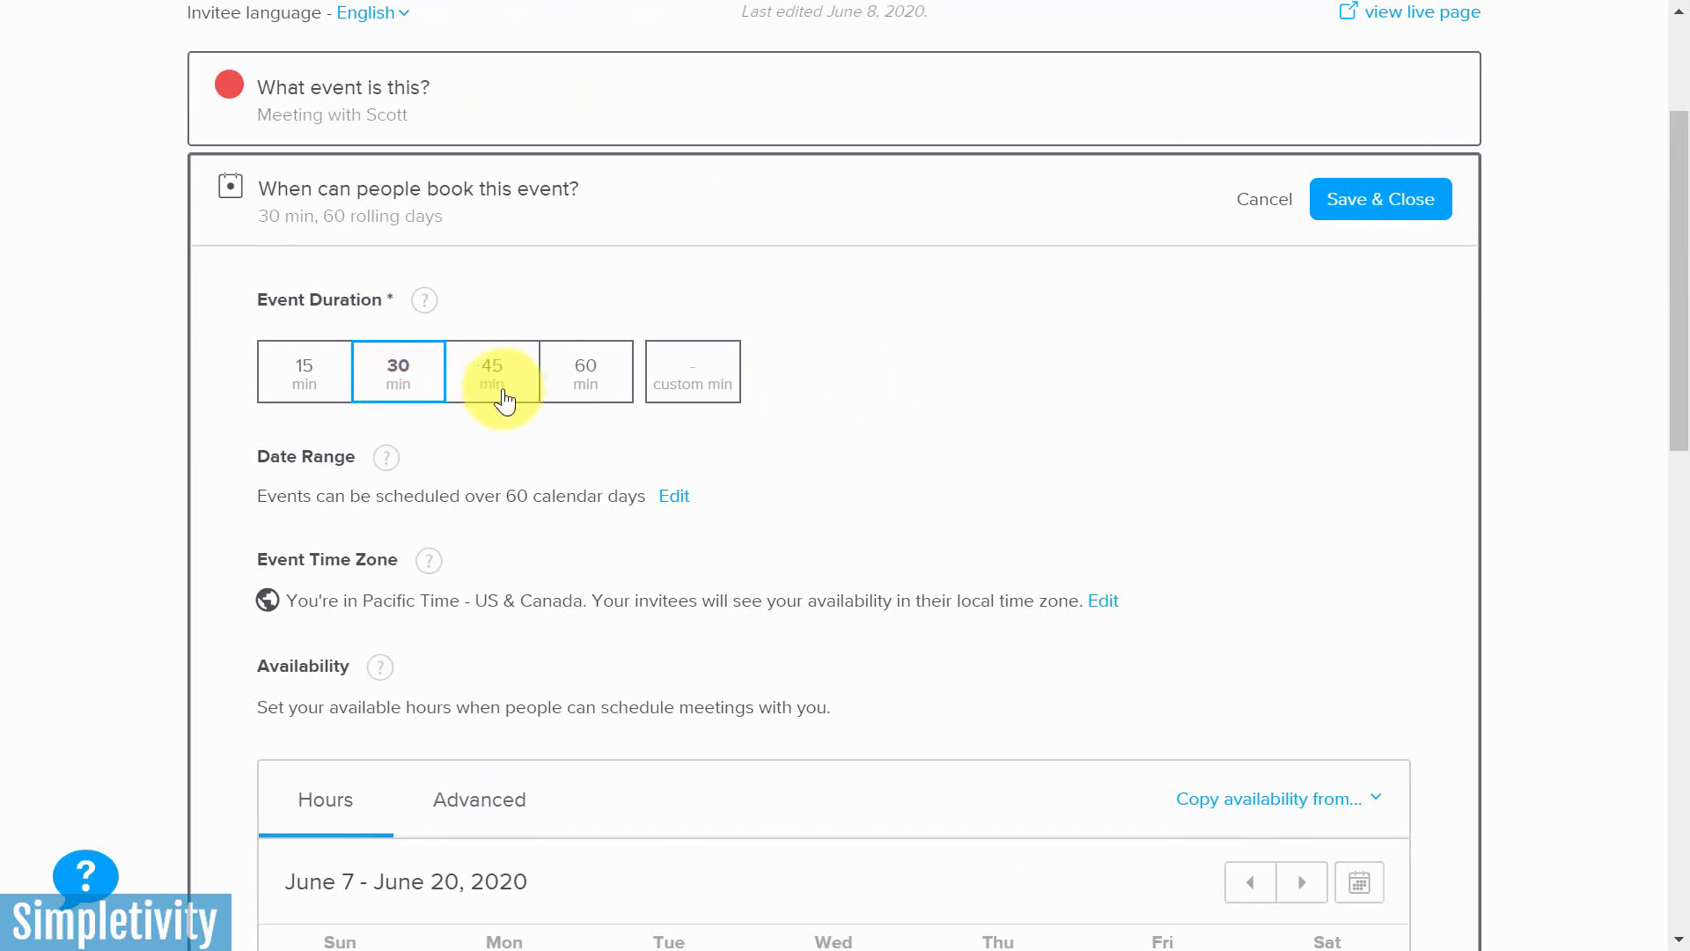
{"action": "left_click", "coordinate": [585, 366]}
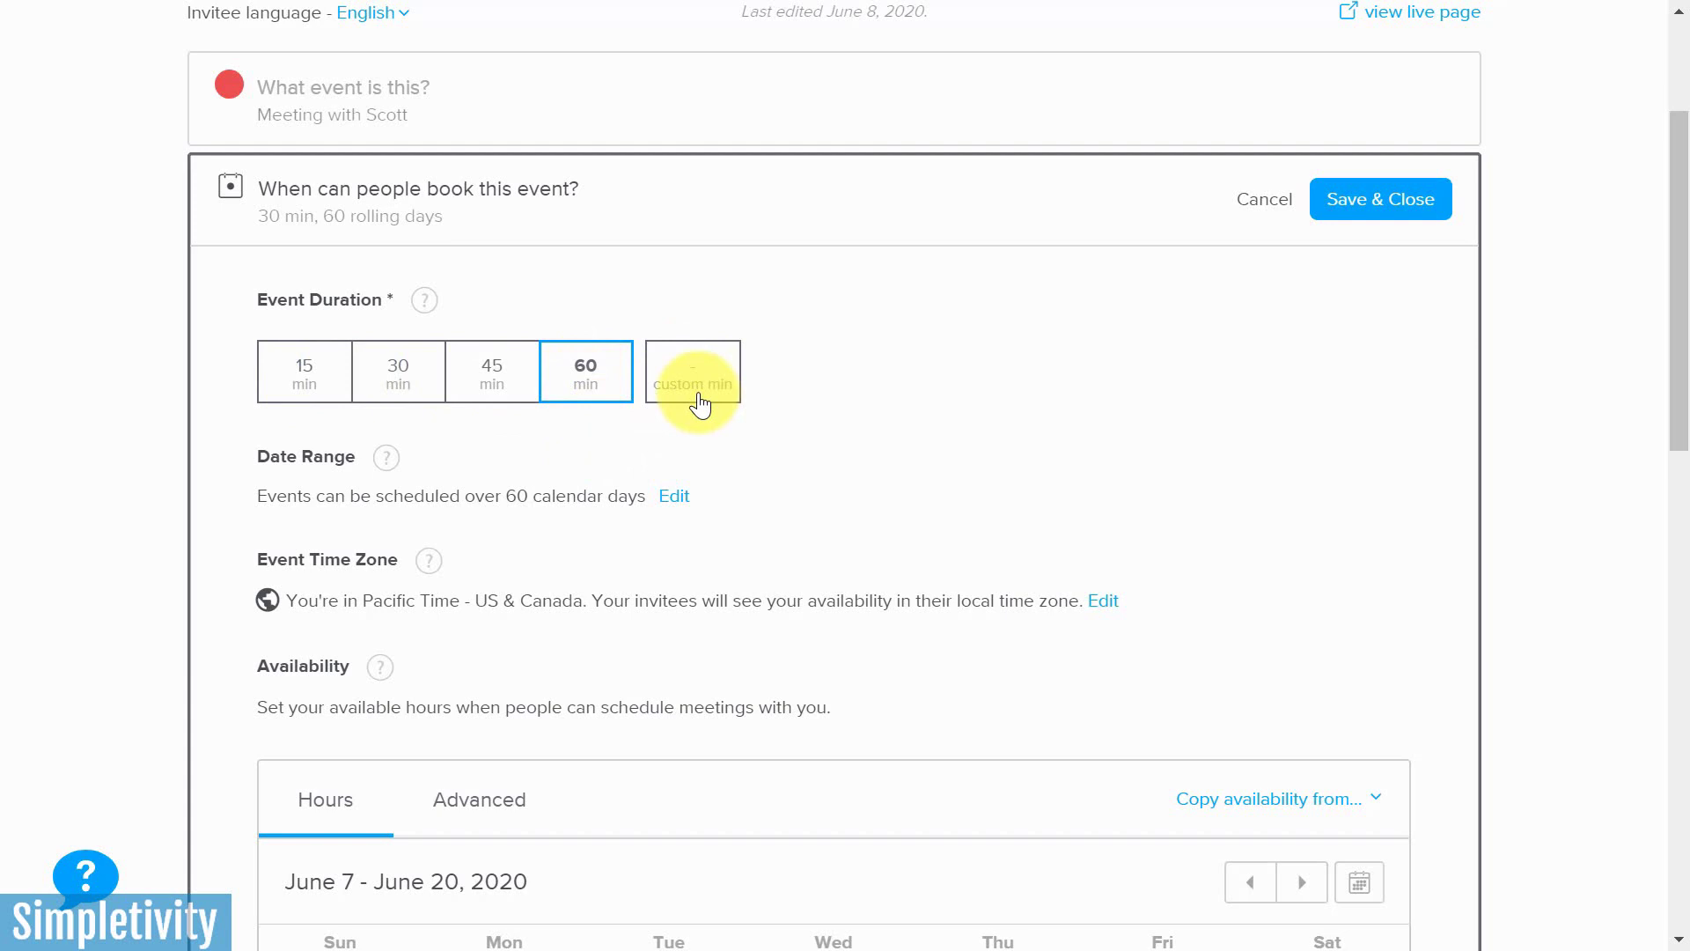
- Set the date range so events can be scheduled over a period of 10 rolling days and apply it
{"action": "scroll", "coordinate": [815, 405], "scroll_direction": "down", "scroll_amount": 1}
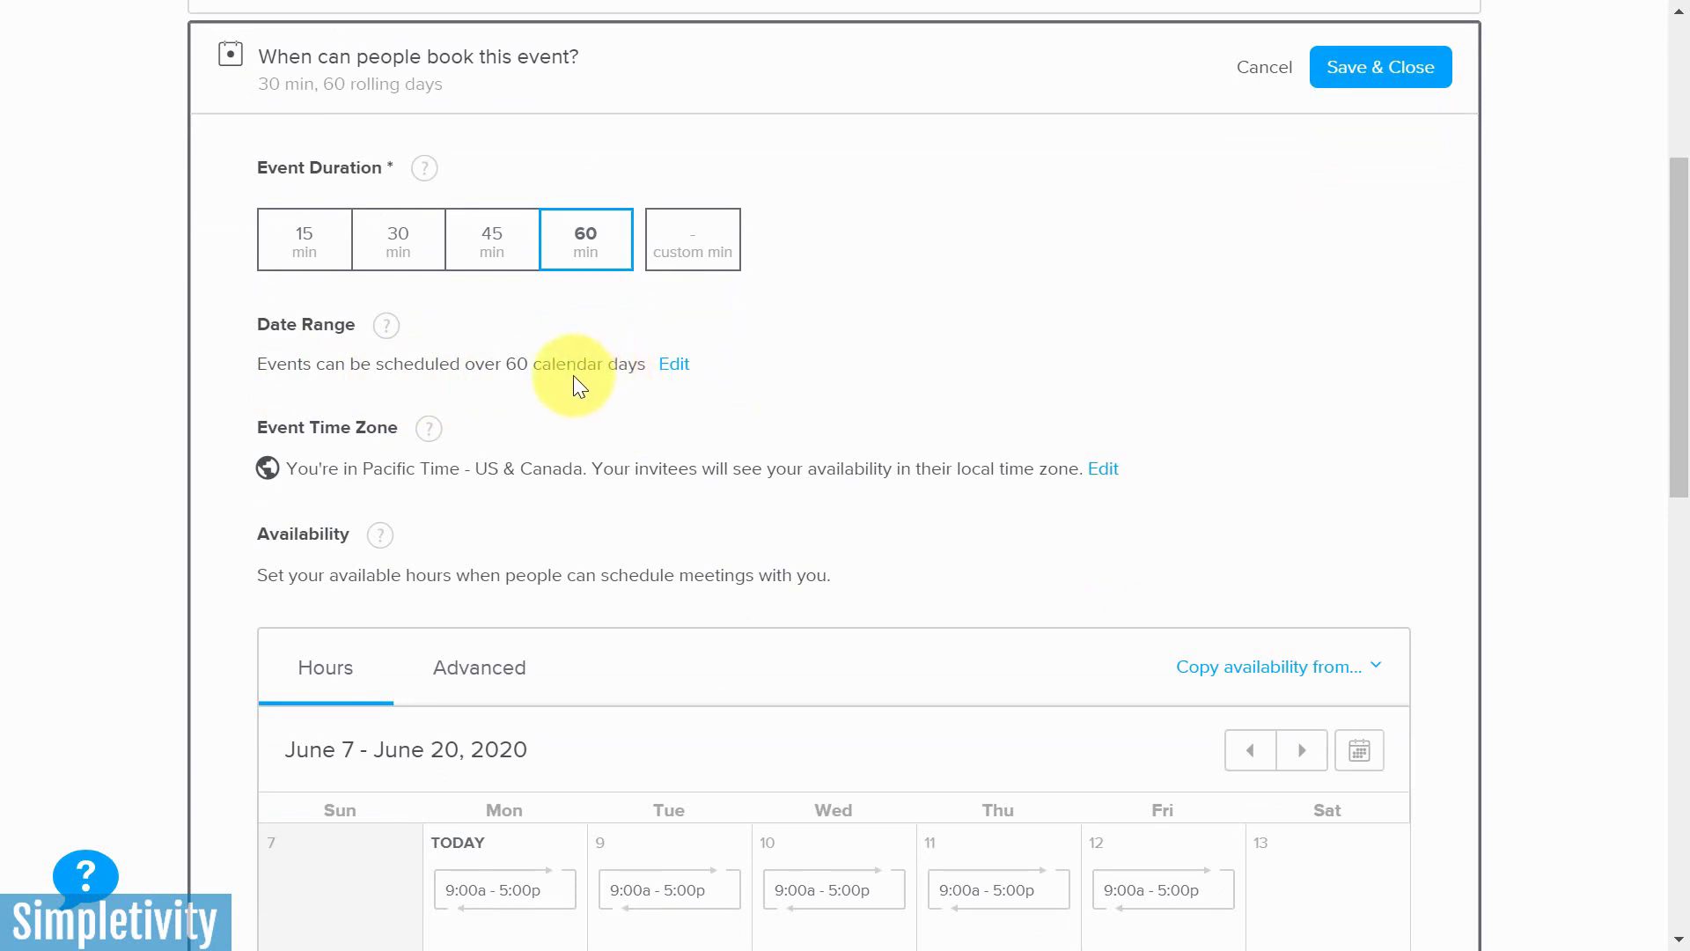
{"action": "left_click", "coordinate": [681, 366]}
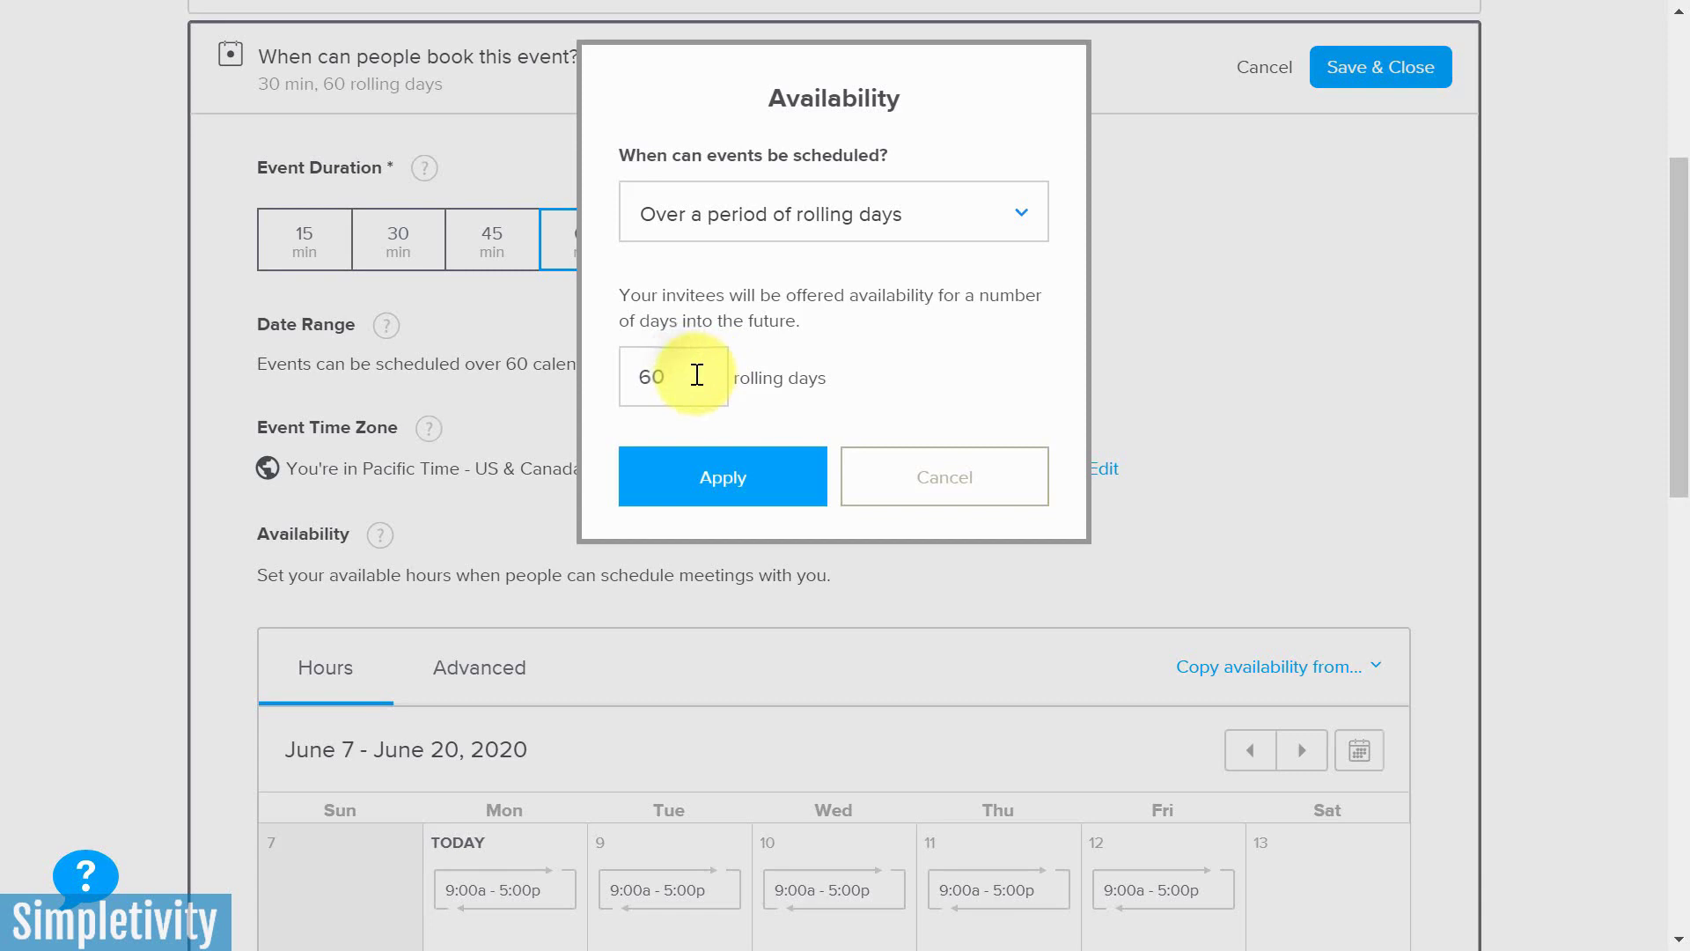
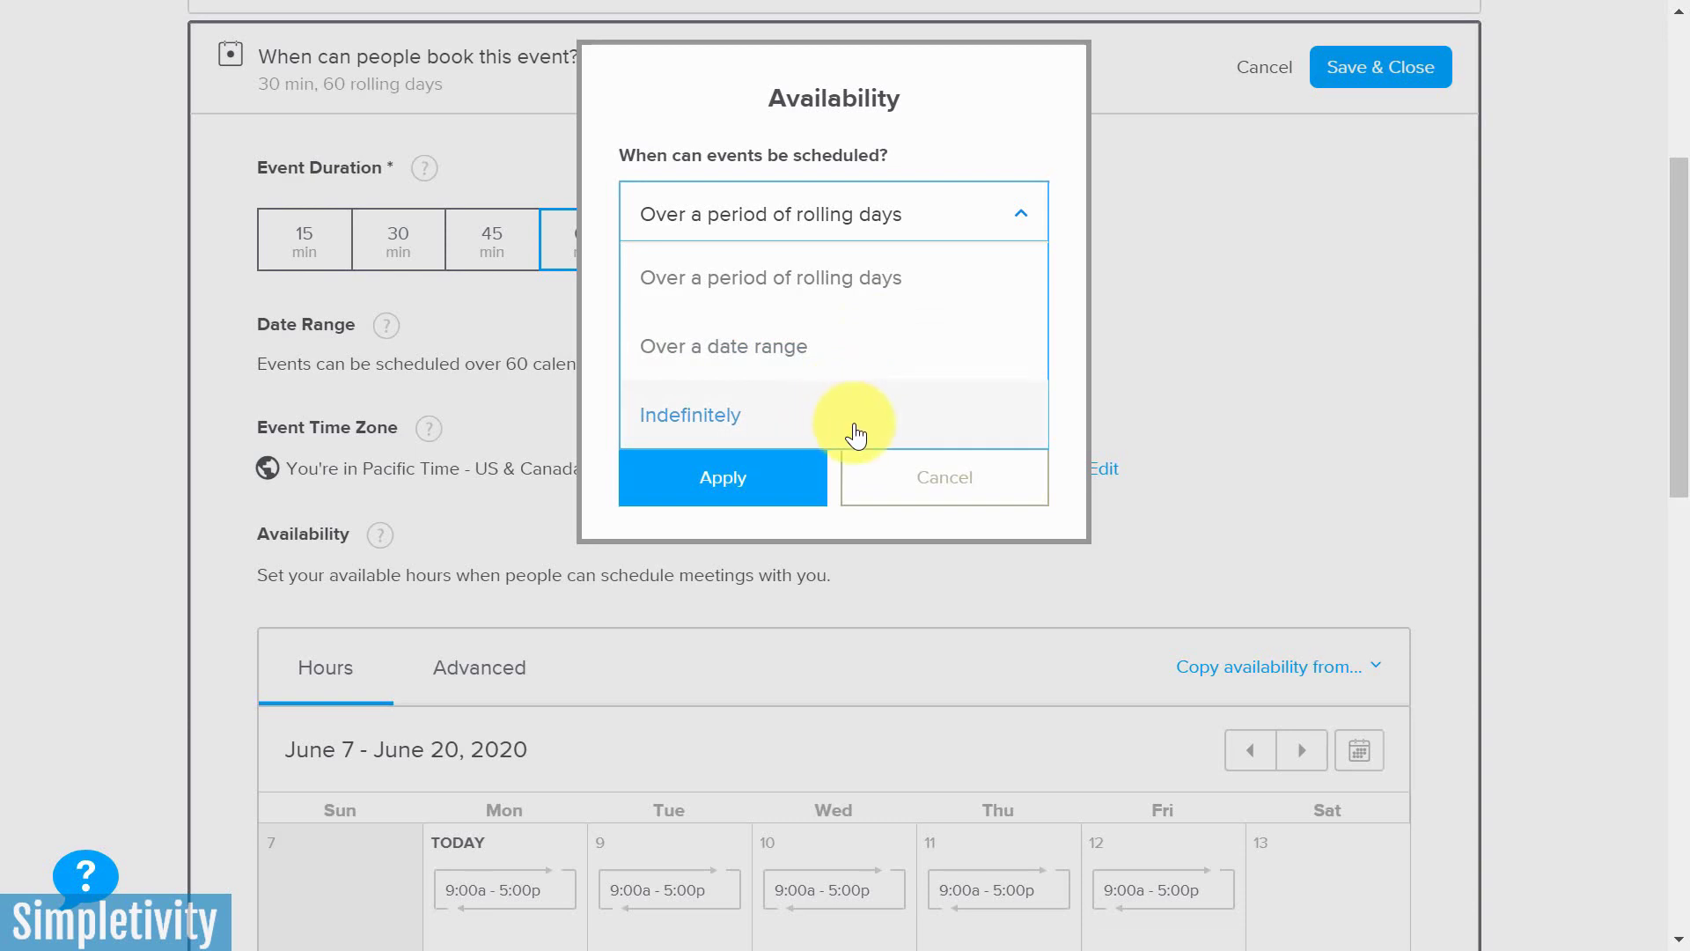
{"action": "left_click", "coordinate": [907, 270]}
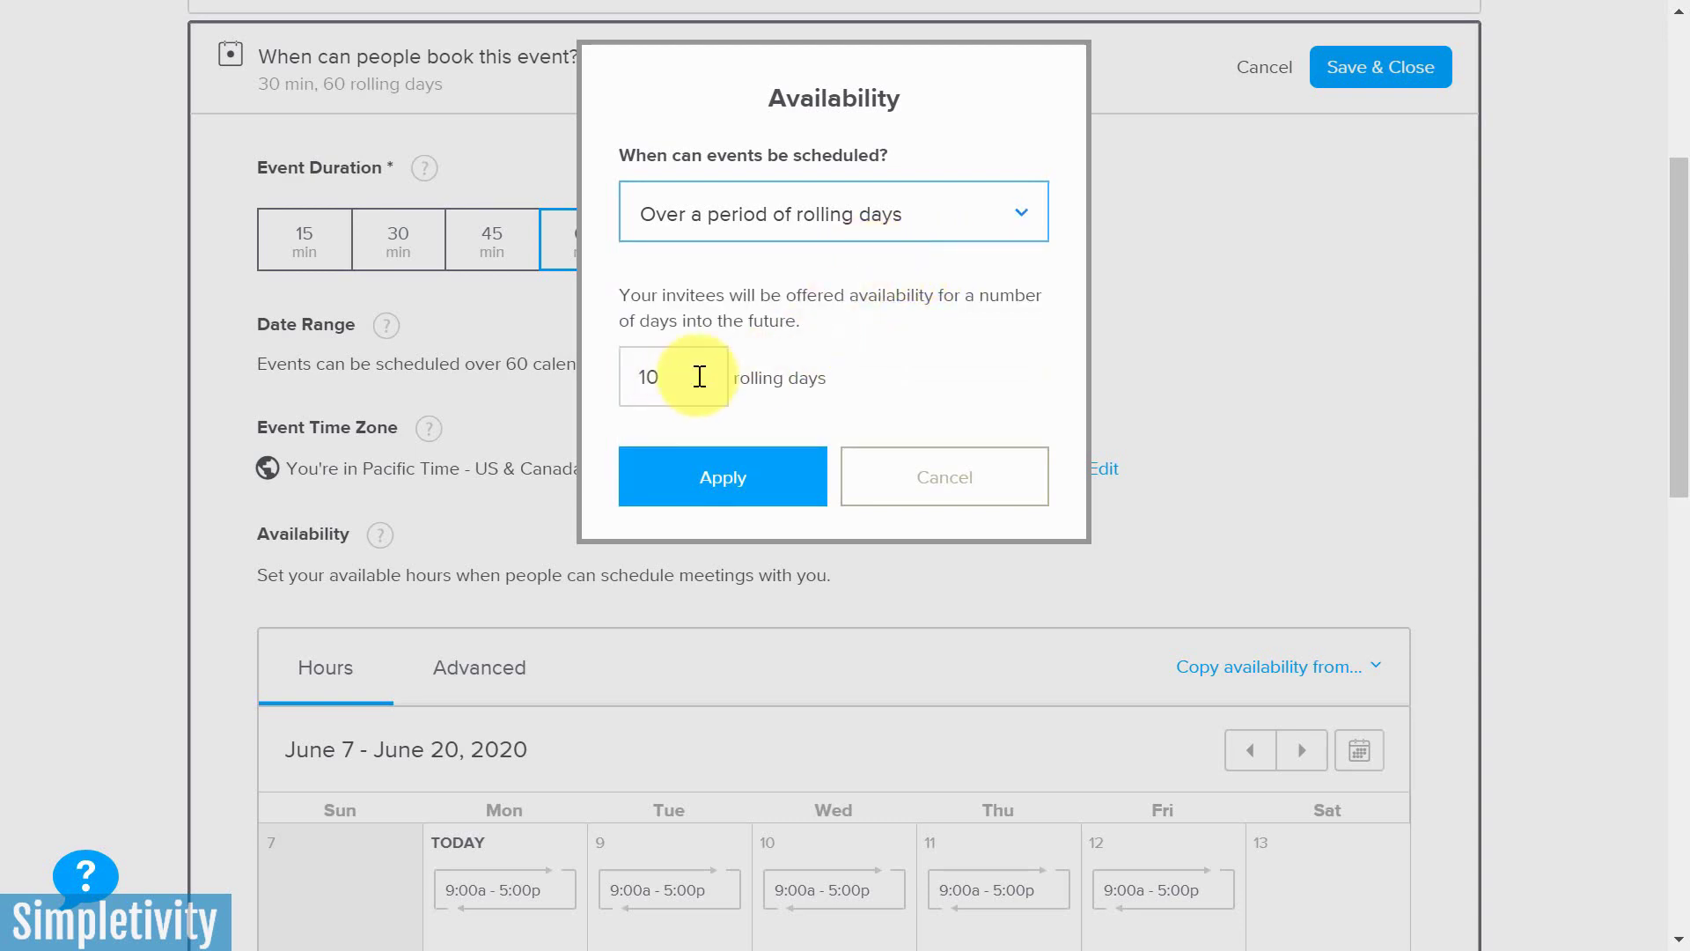
{"action": "left_click", "coordinate": [721, 480]}
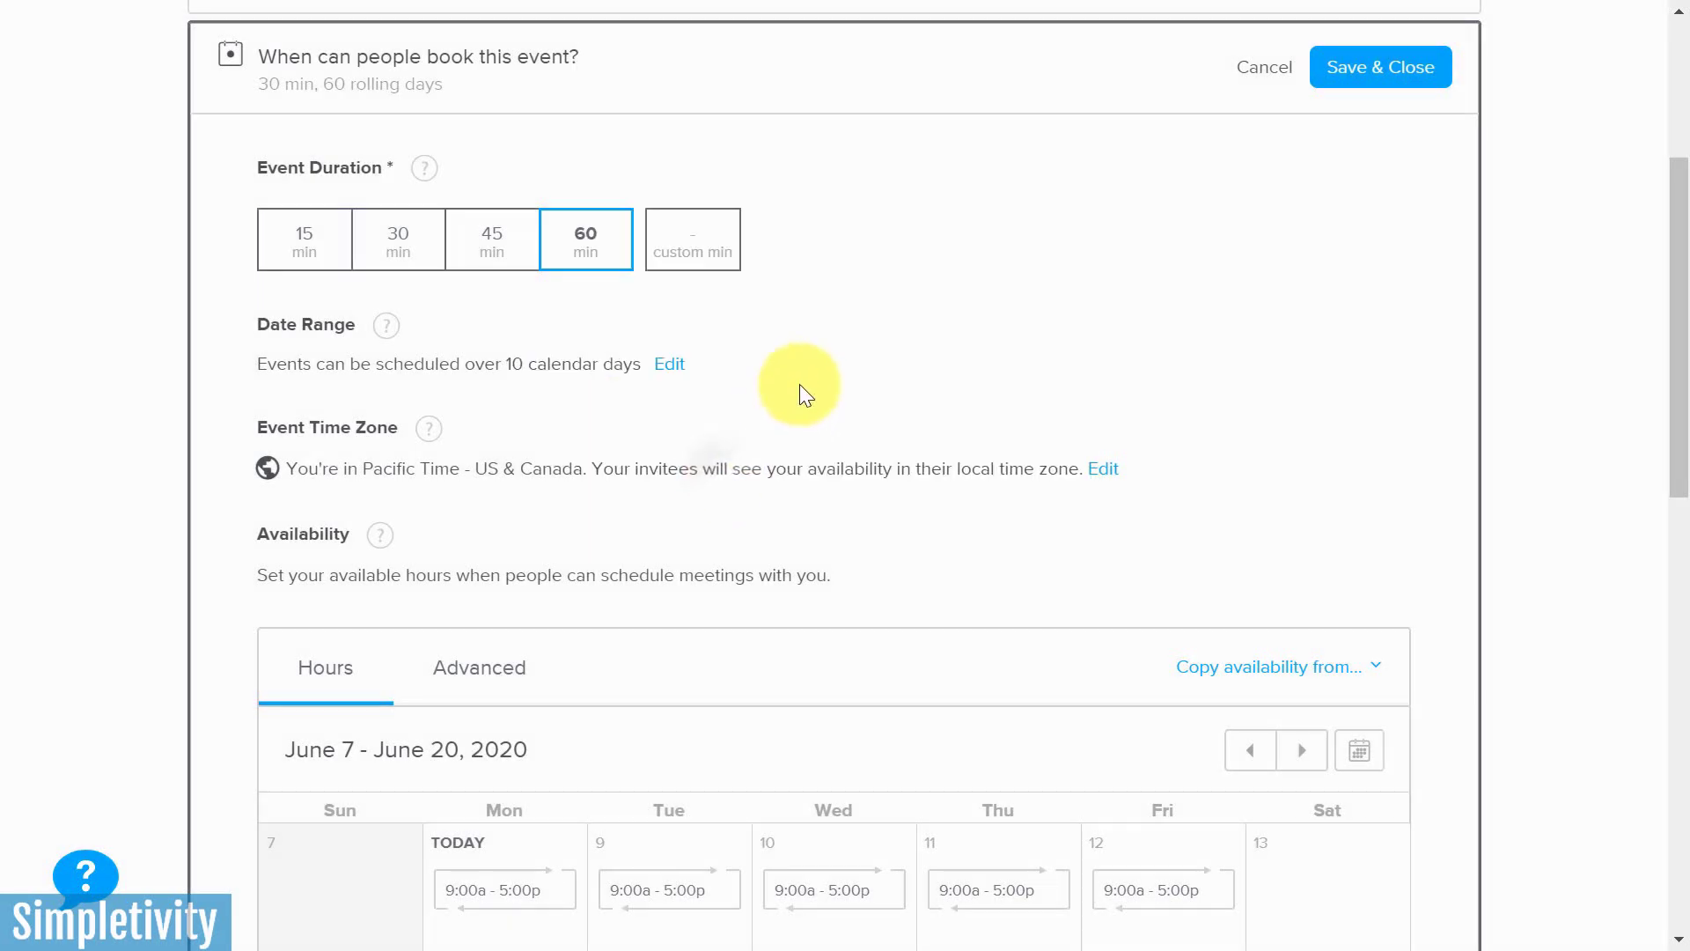
- Expand the availability calendar to more weeks and examine which days fall within the booking date range
{"action": "scroll", "coordinate": [810, 367], "scroll_direction": "down", "scroll_amount": 6}
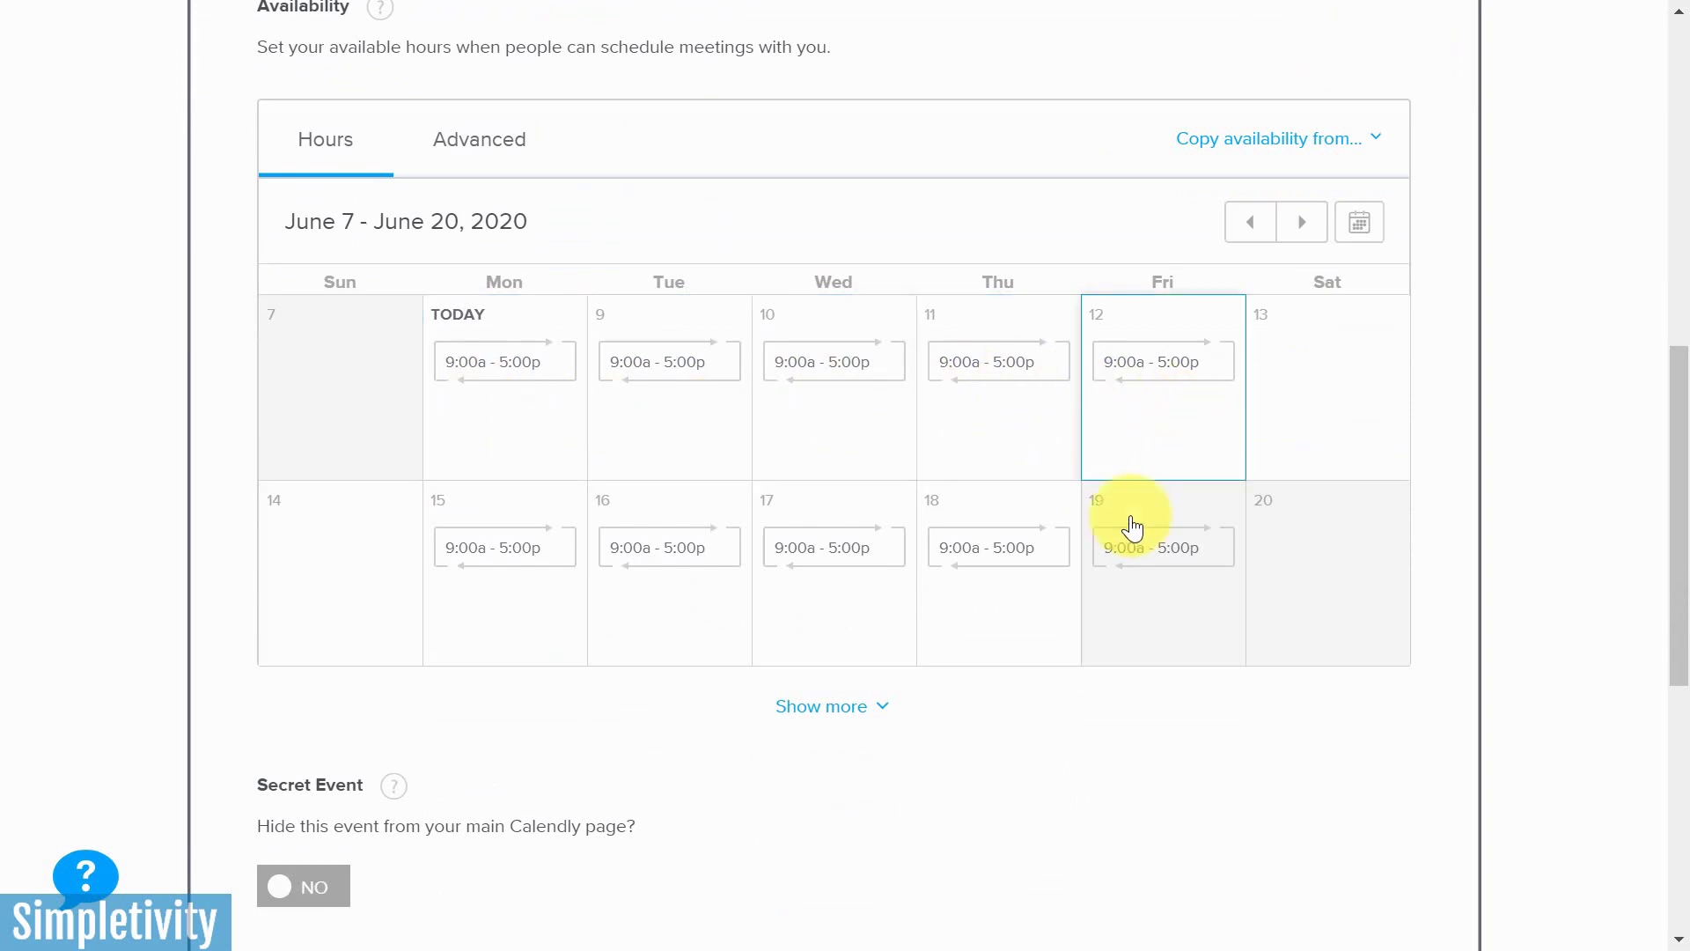
{"action": "left_click", "coordinate": [821, 709]}
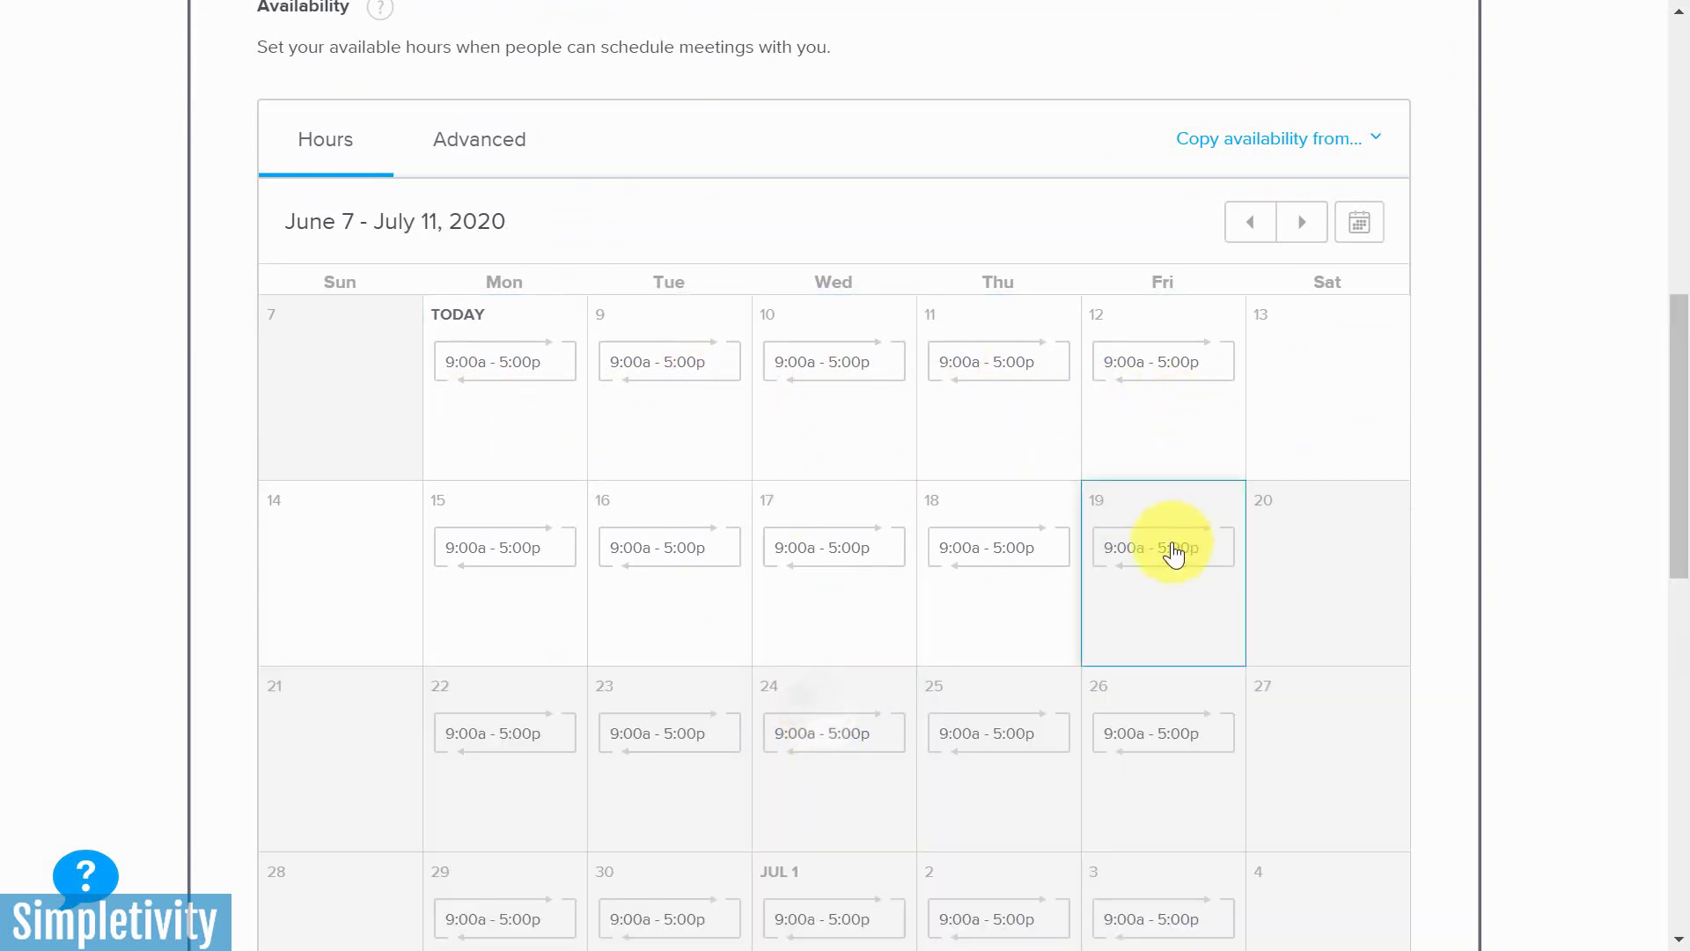
{"action": "scroll", "coordinate": [1180, 563], "scroll_direction": "down", "scroll_amount": 2}
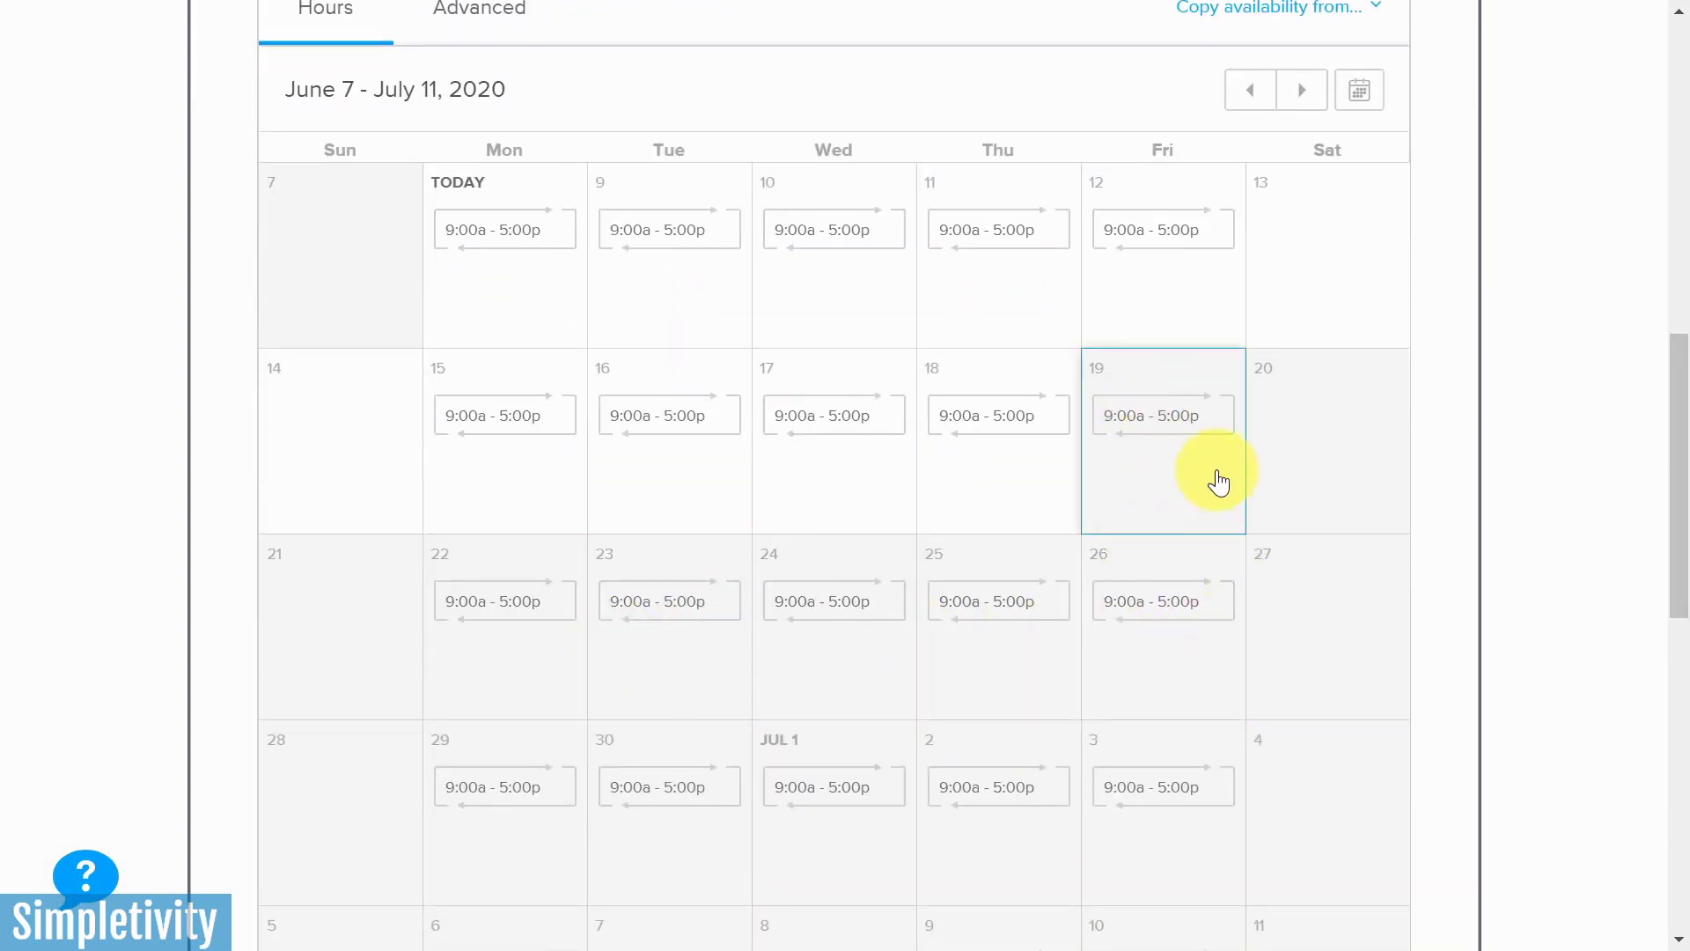
{"action": "scroll", "coordinate": [1158, 442], "scroll_direction": "up", "scroll_amount": 3}
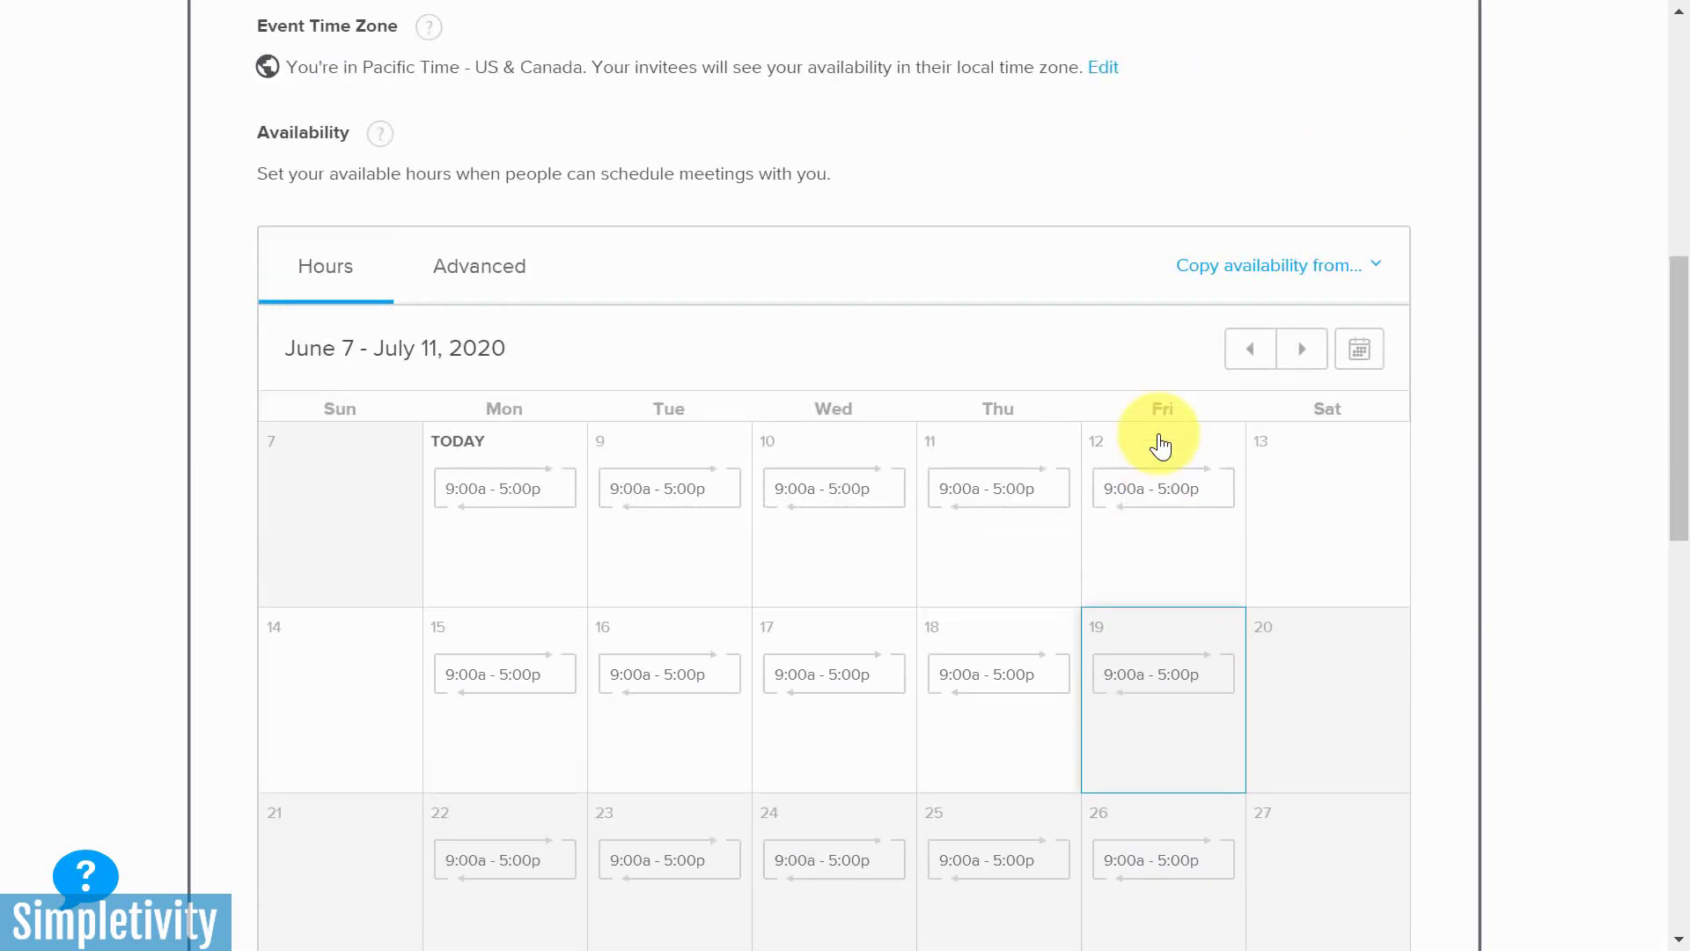
{"action": "scroll", "coordinate": [1158, 441], "scroll_direction": "down", "scroll_amount": 3}
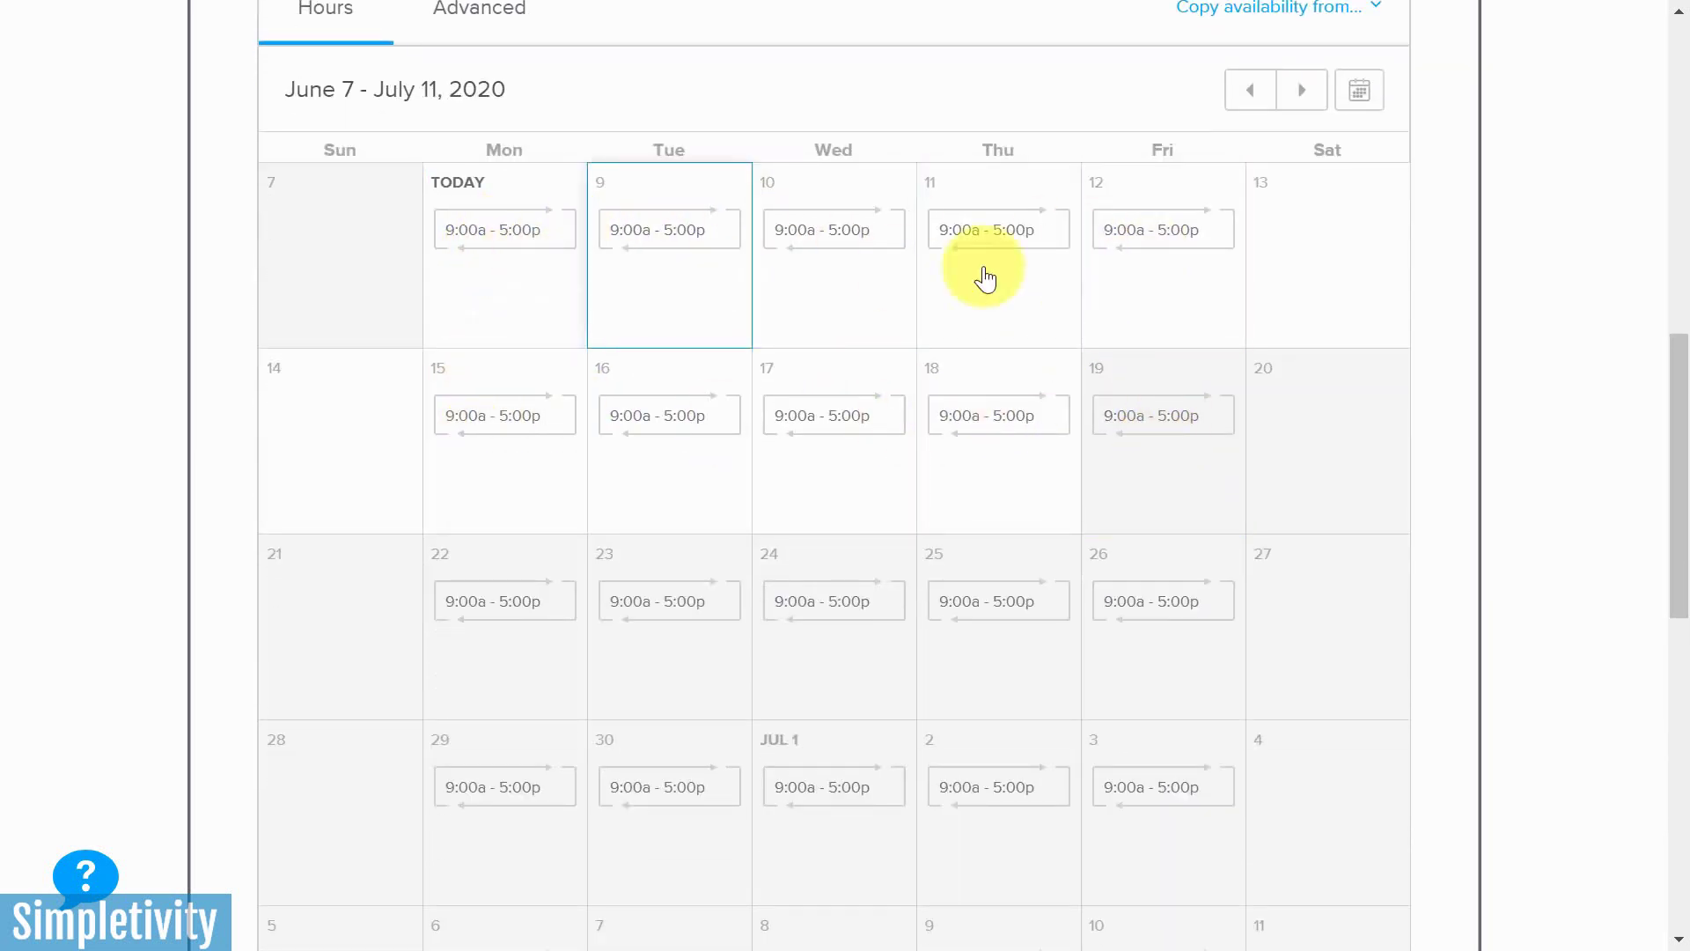
{"action": "scroll", "coordinate": [1000, 366], "scroll_direction": "up", "scroll_amount": 6}
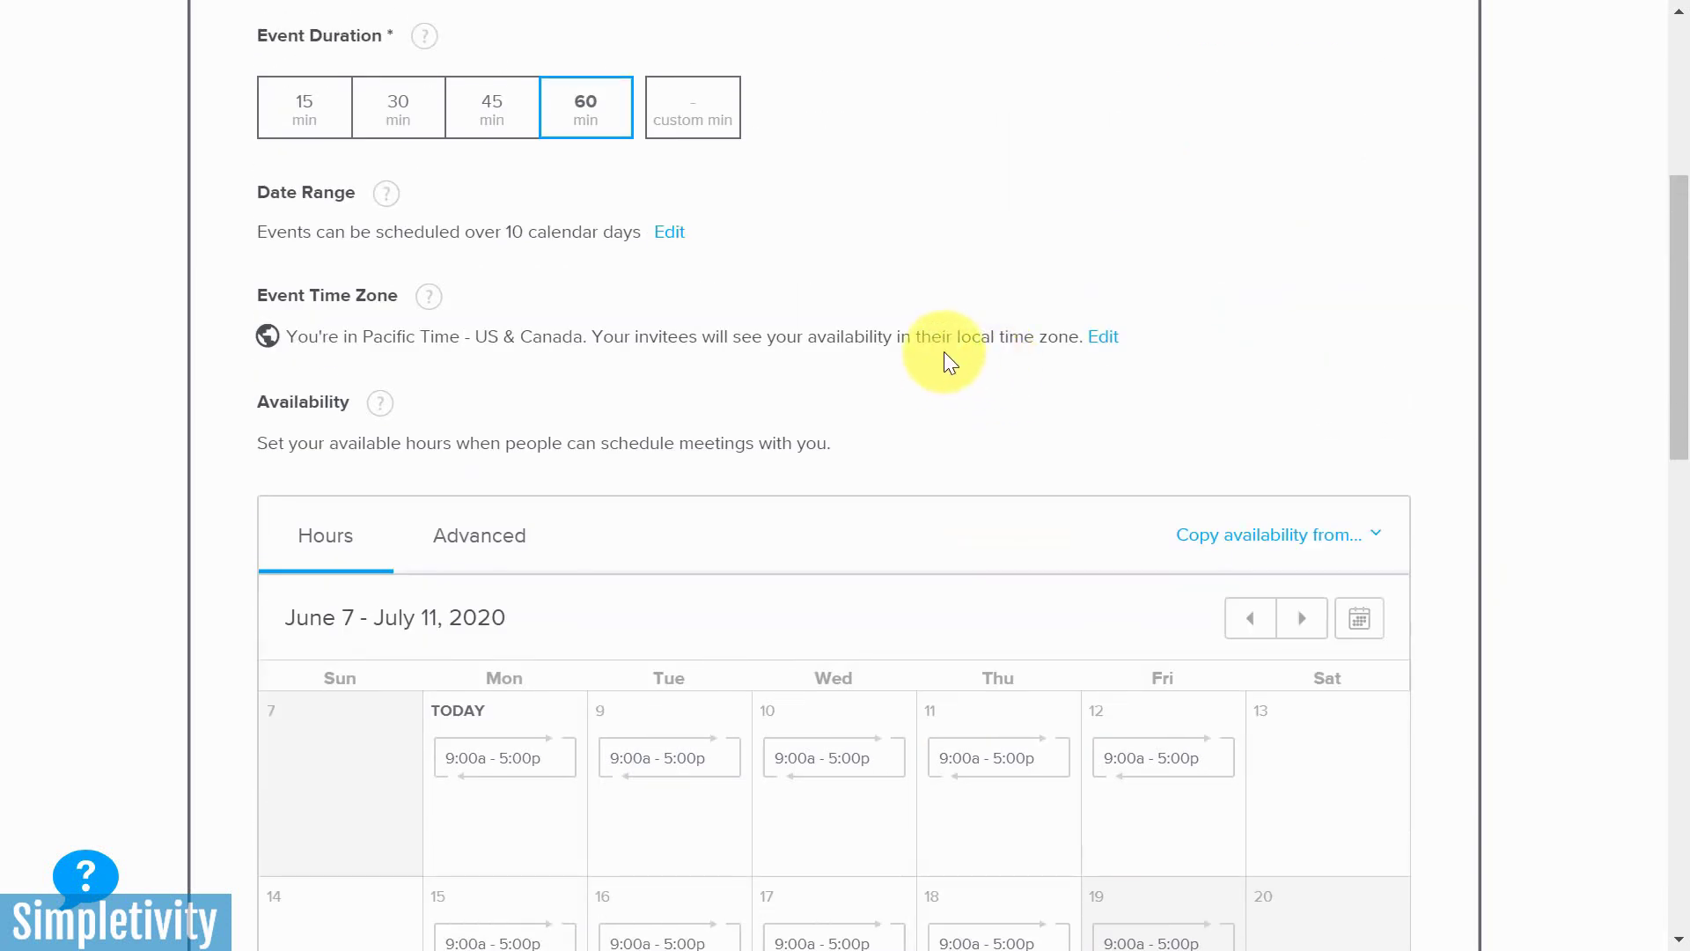
{"action": "scroll", "coordinate": [947, 352], "scroll_direction": "up", "scroll_amount": 3}
{"action": "scroll", "coordinate": [945, 356], "scroll_direction": "down", "scroll_amount": 5}
{"action": "scroll", "coordinate": [963, 368], "scroll_direction": "up", "scroll_amount": 2}
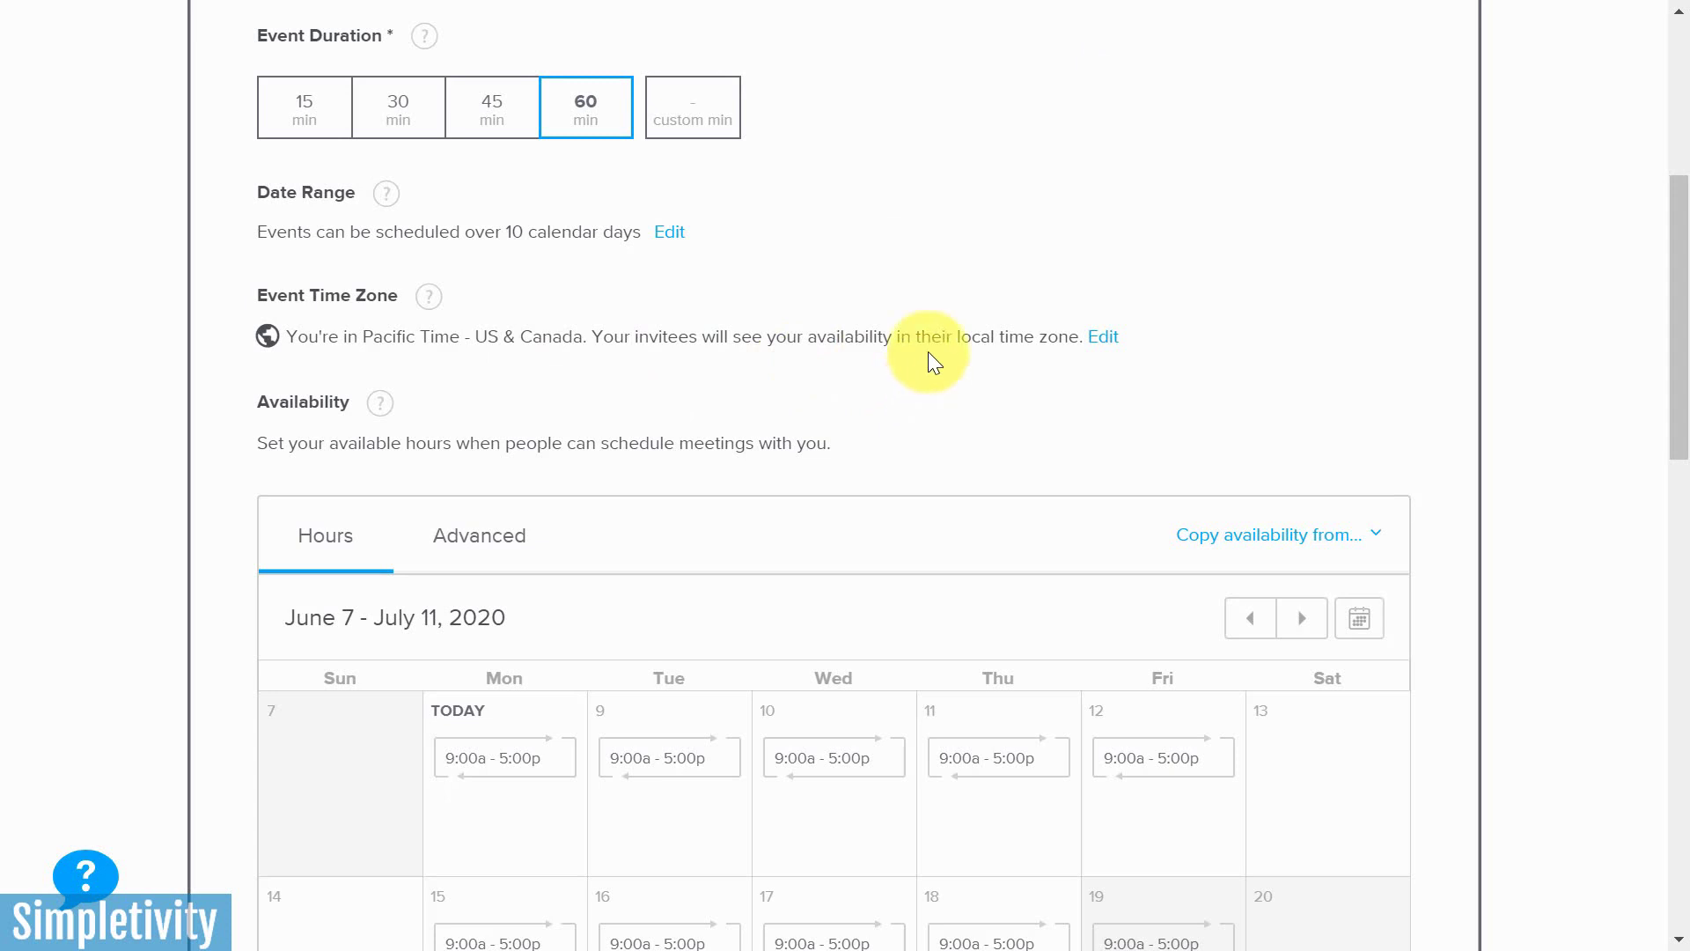
- View the Locked option of the event's time zone style and apply the Local style
{"action": "left_click", "coordinate": [1102, 337]}
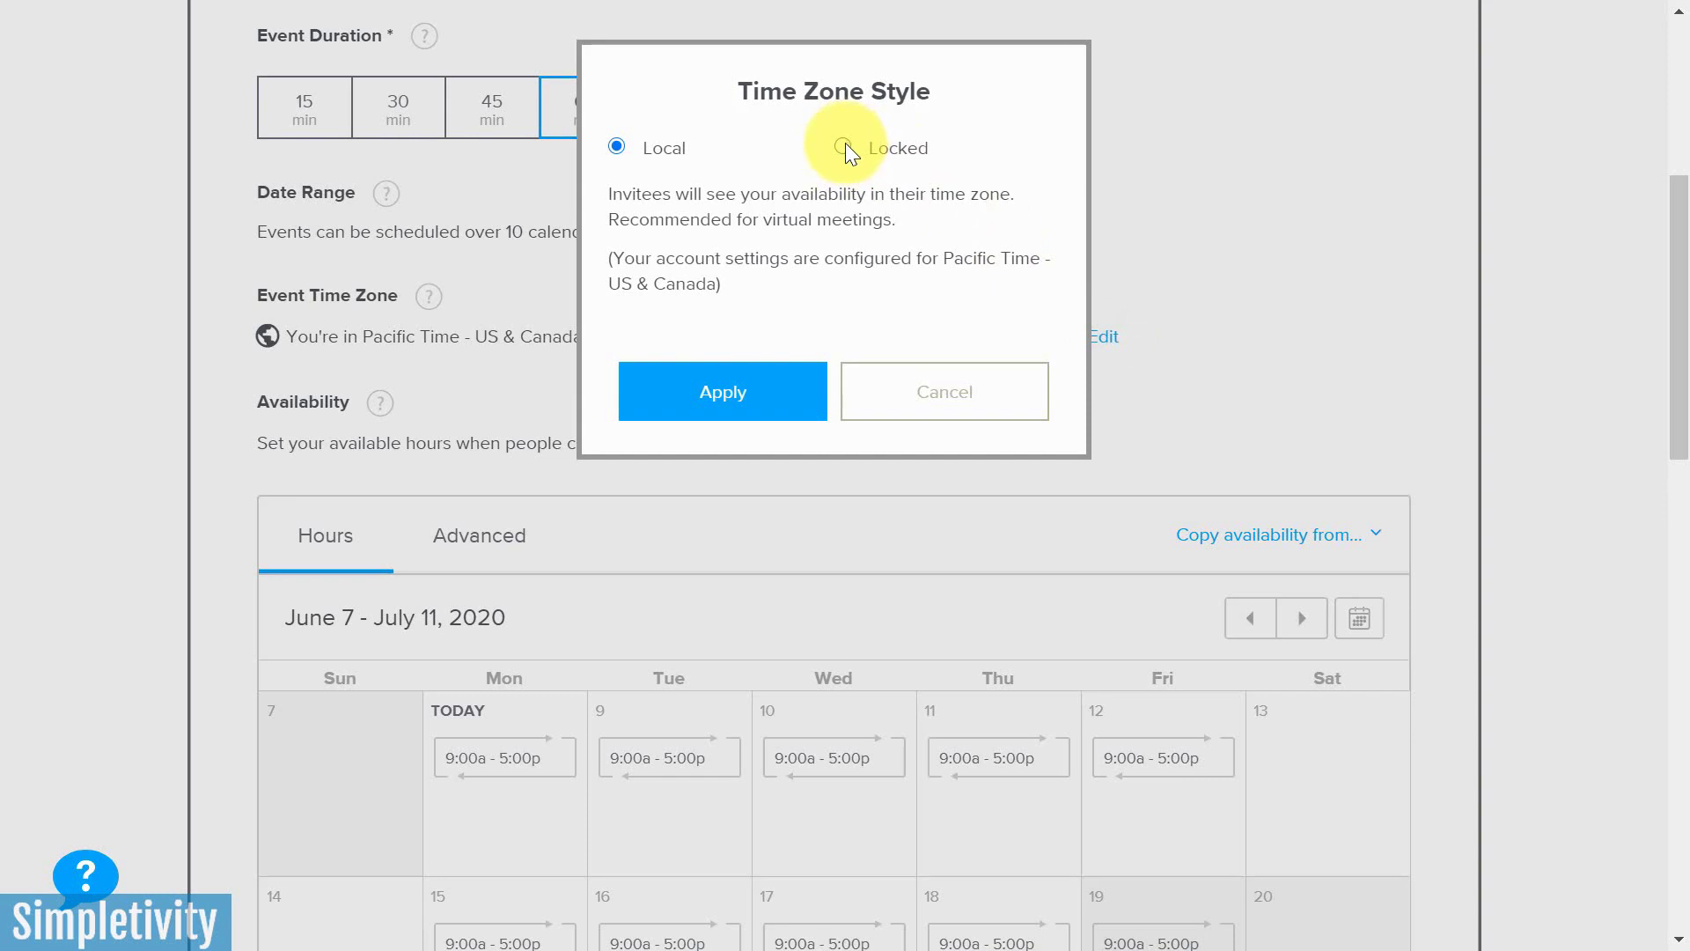
{"action": "left_click", "coordinate": [844, 147]}
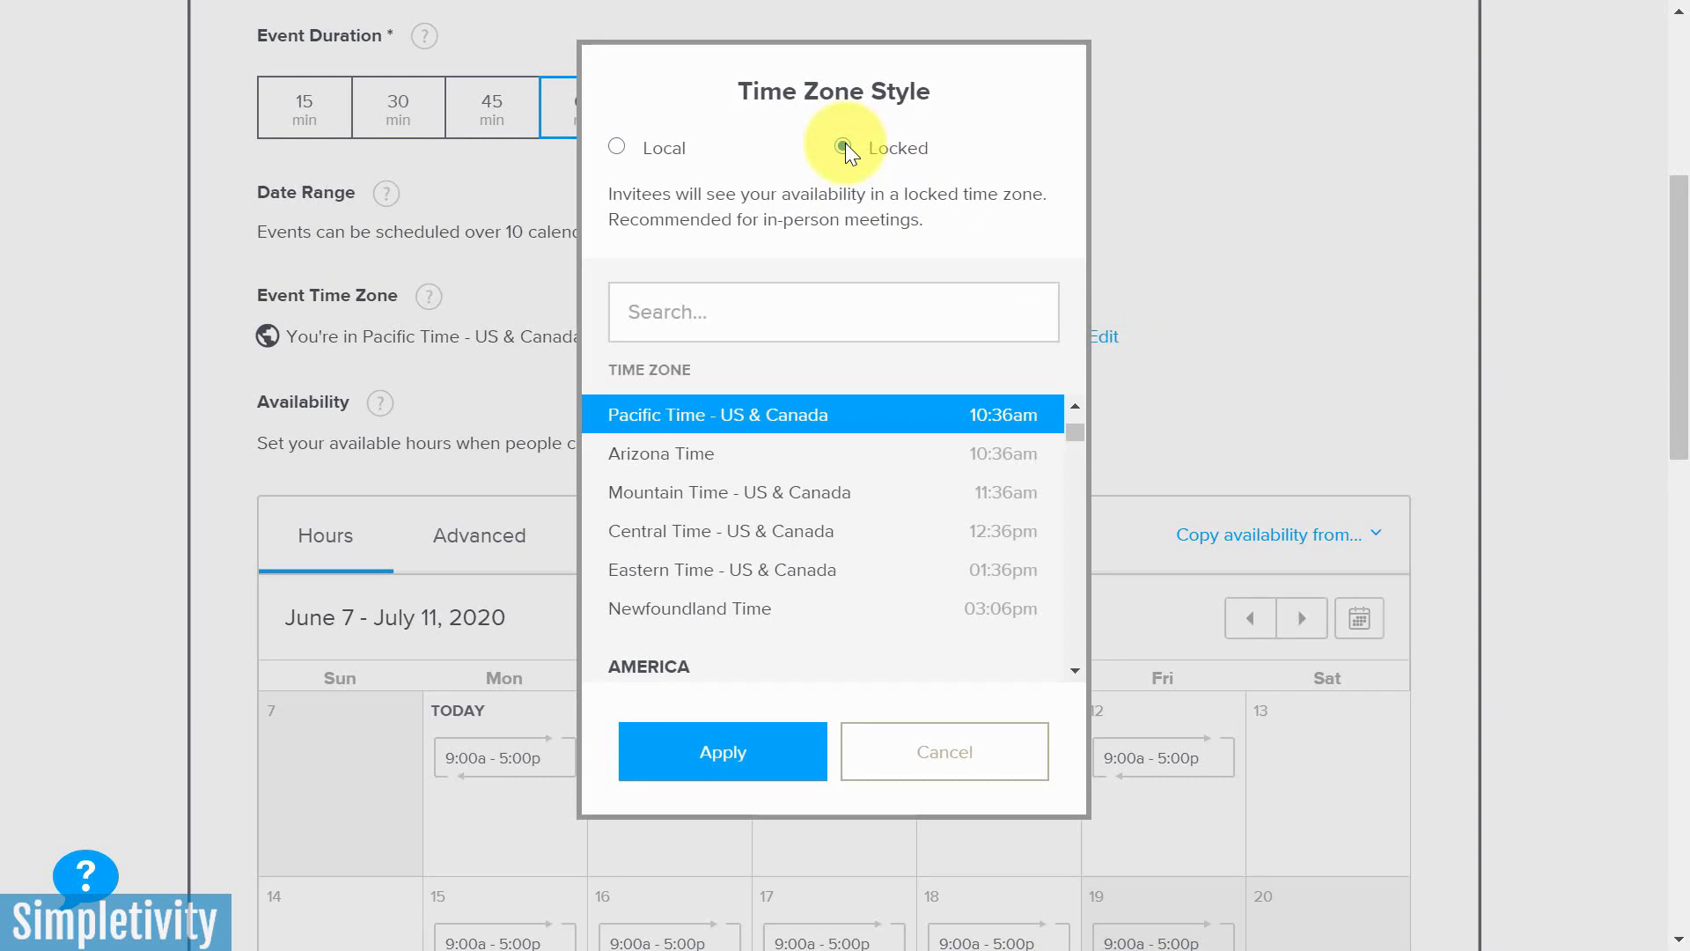
{"action": "left_click", "coordinate": [616, 147]}
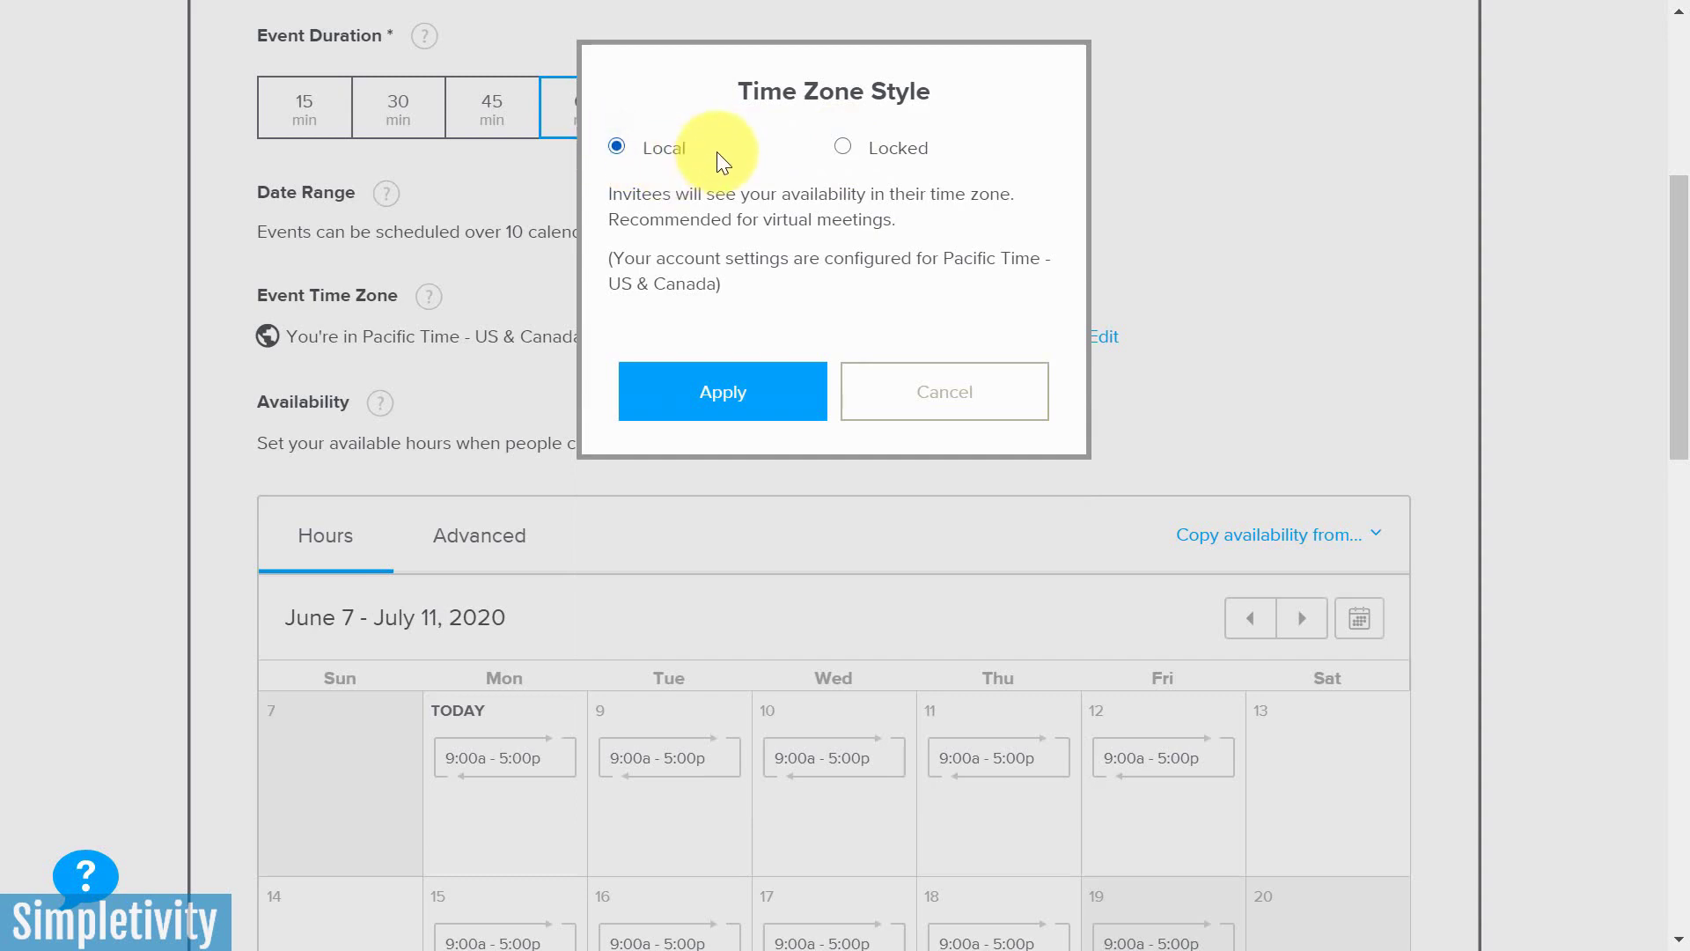
{"action": "left_click", "coordinate": [716, 392]}
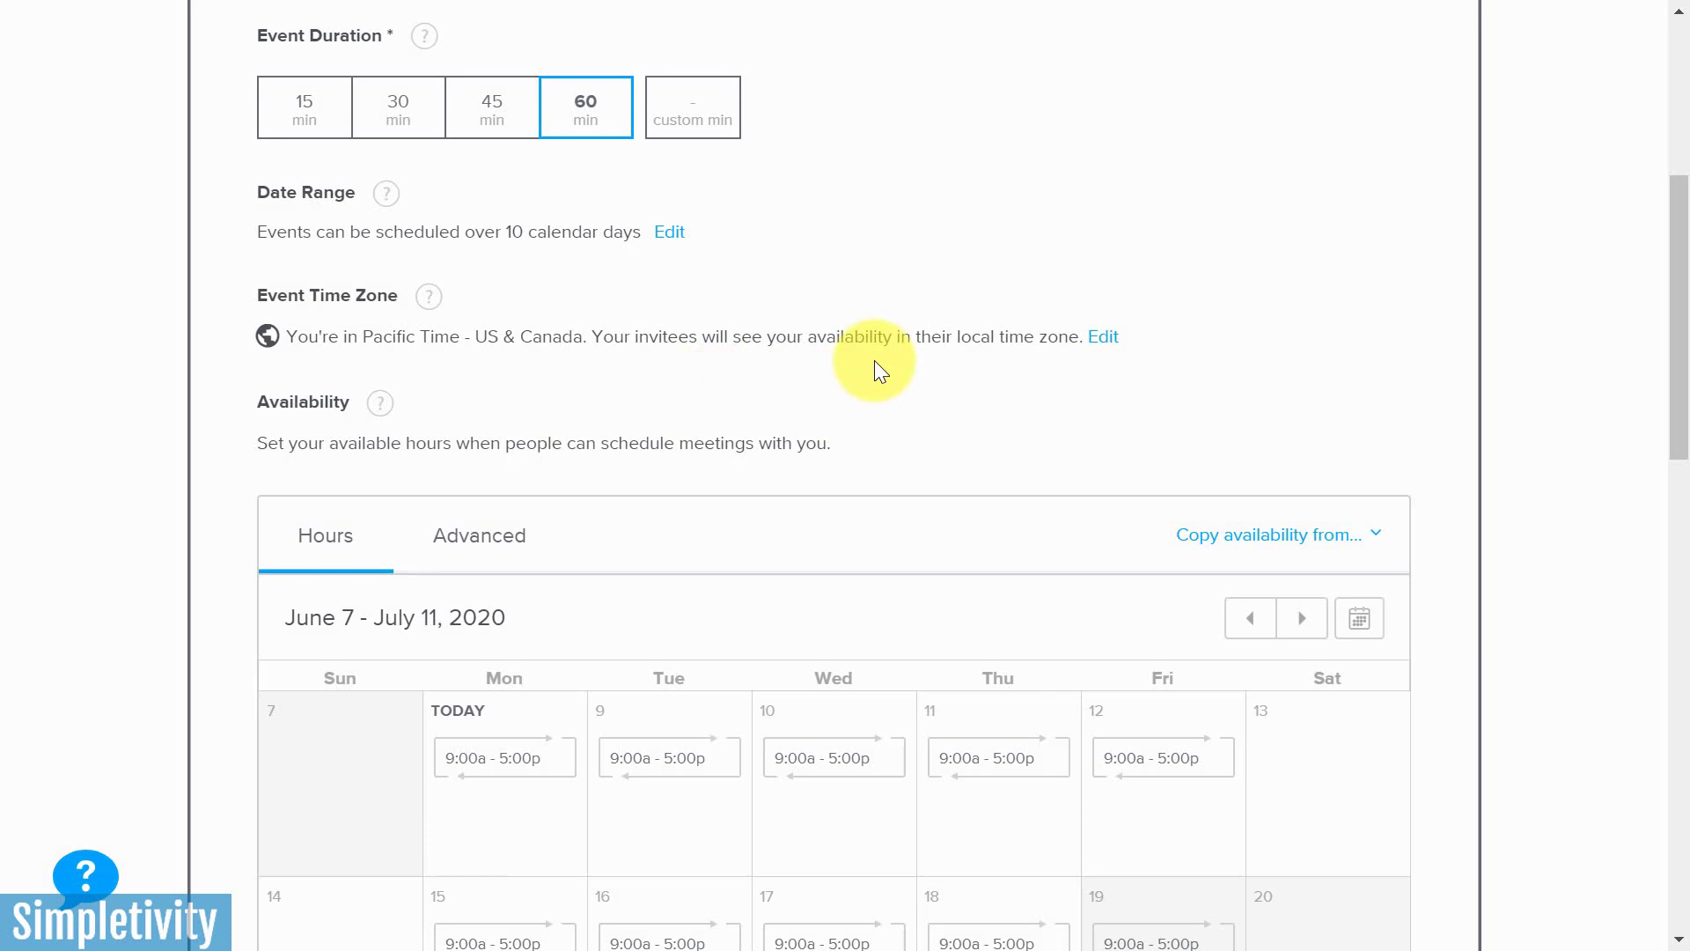
- Set the availability start time to 11:00 am for all Mondays
{"action": "scroll", "coordinate": [947, 348], "scroll_direction": "down", "scroll_amount": 2}
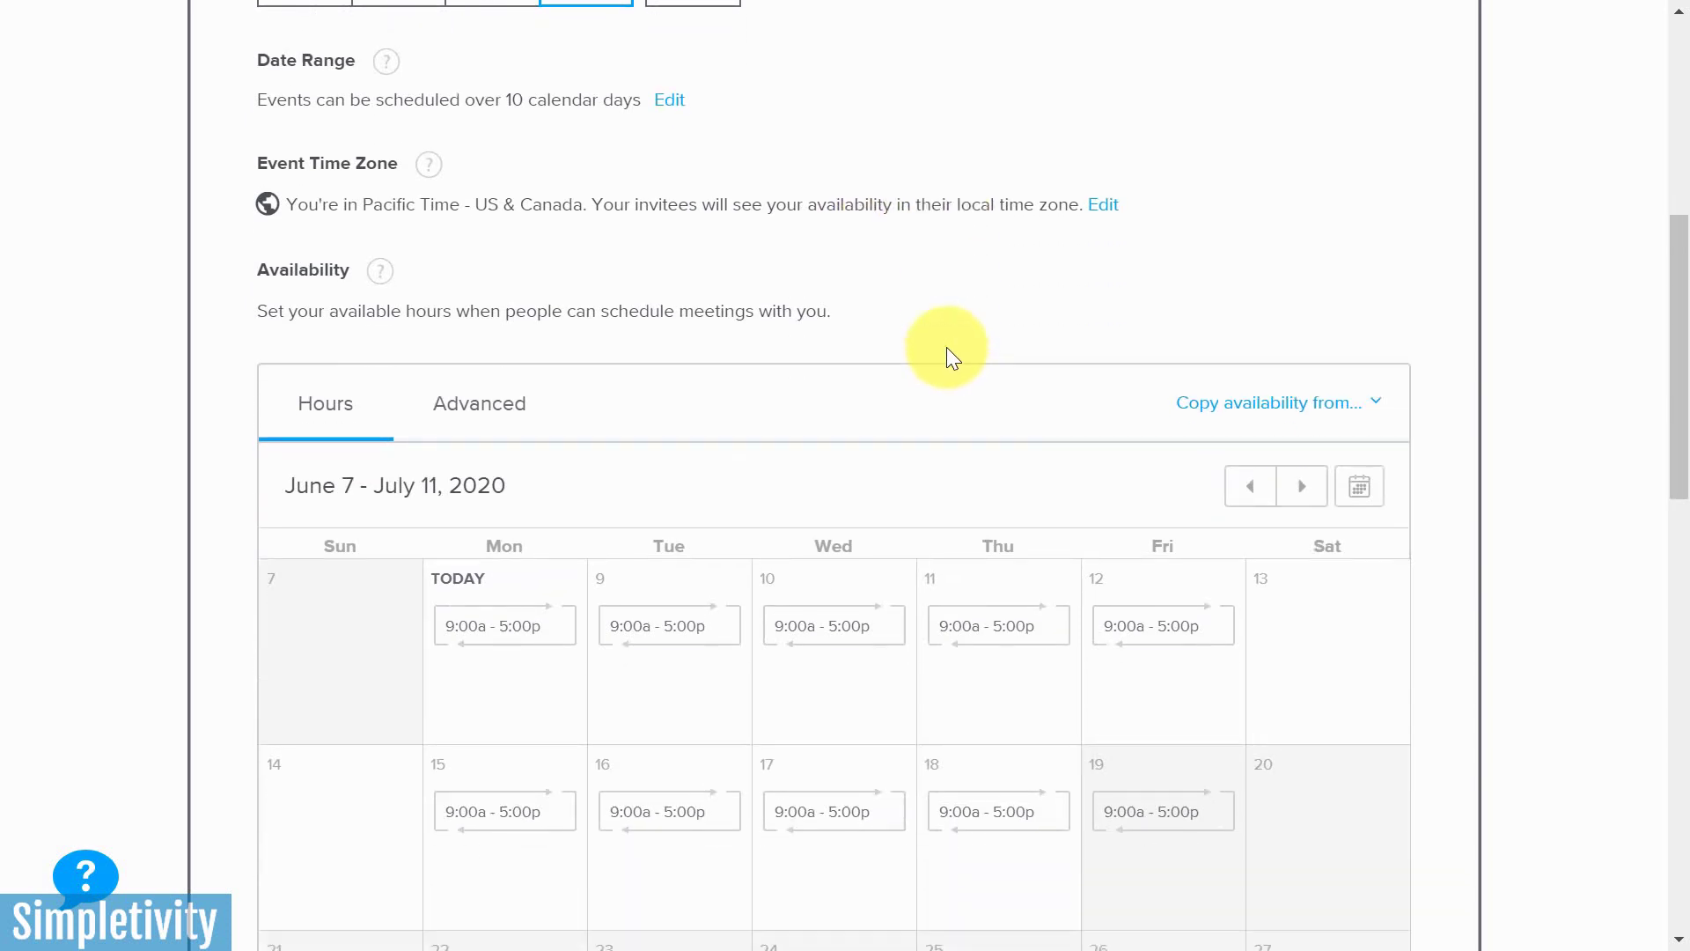
{"action": "scroll", "coordinate": [885, 290], "scroll_direction": "down", "scroll_amount": 2}
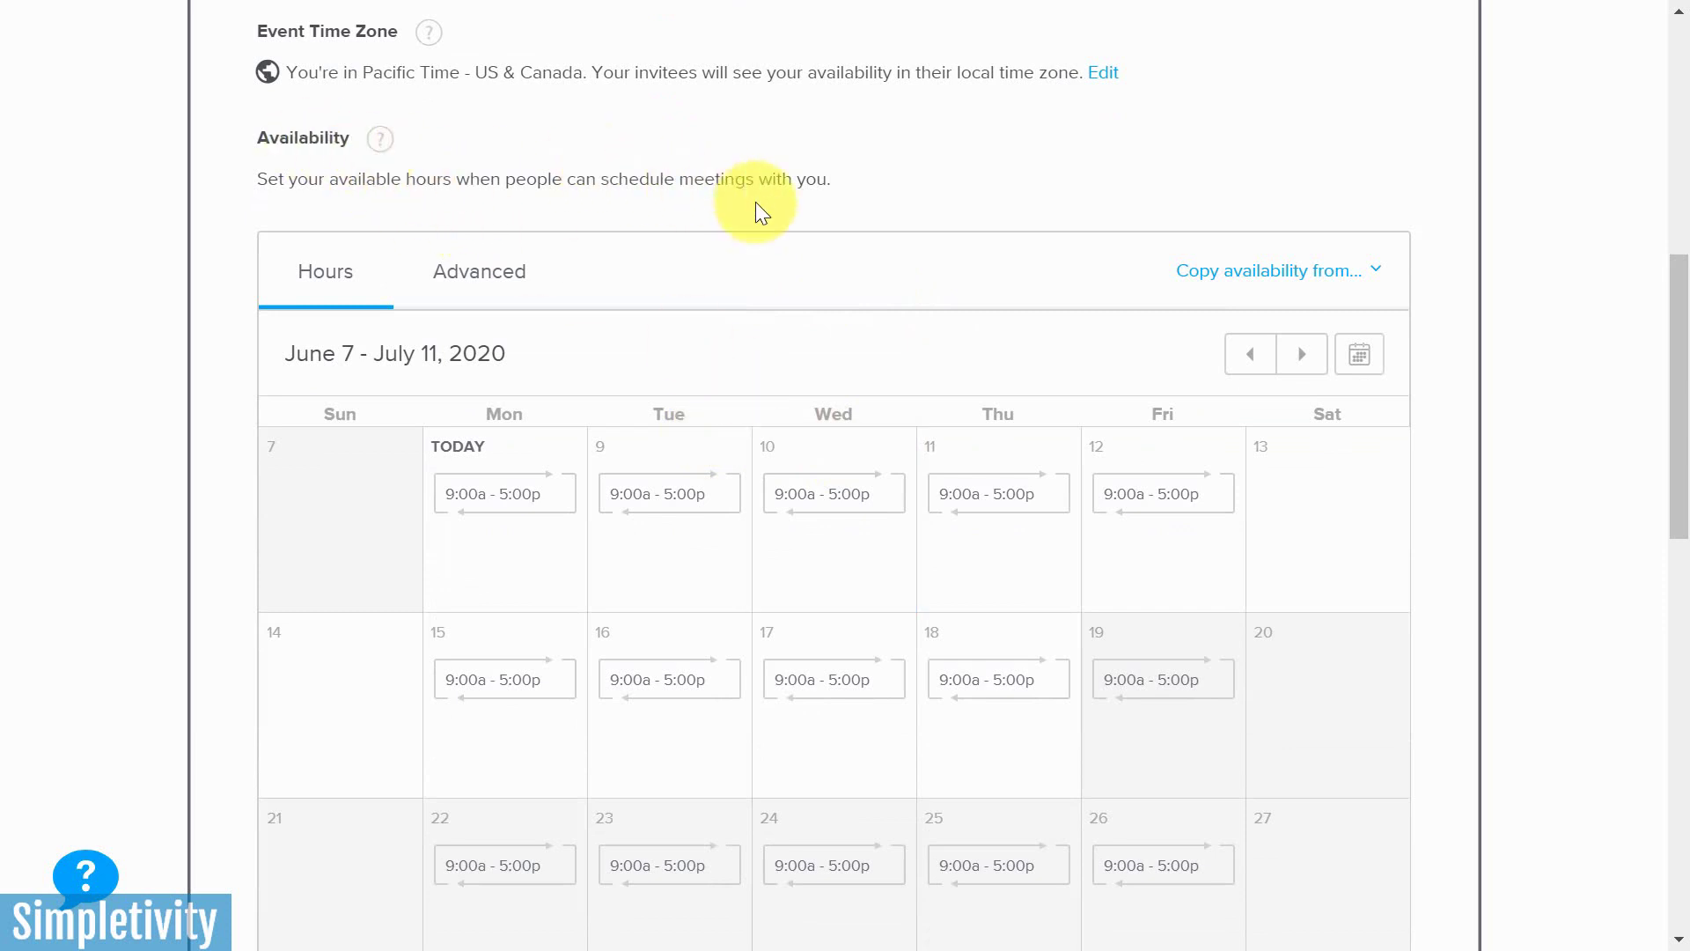
{"action": "scroll", "coordinate": [756, 202], "scroll_direction": "down", "scroll_amount": 4}
{"action": "scroll", "coordinate": [755, 207], "scroll_direction": "up", "scroll_amount": 4}
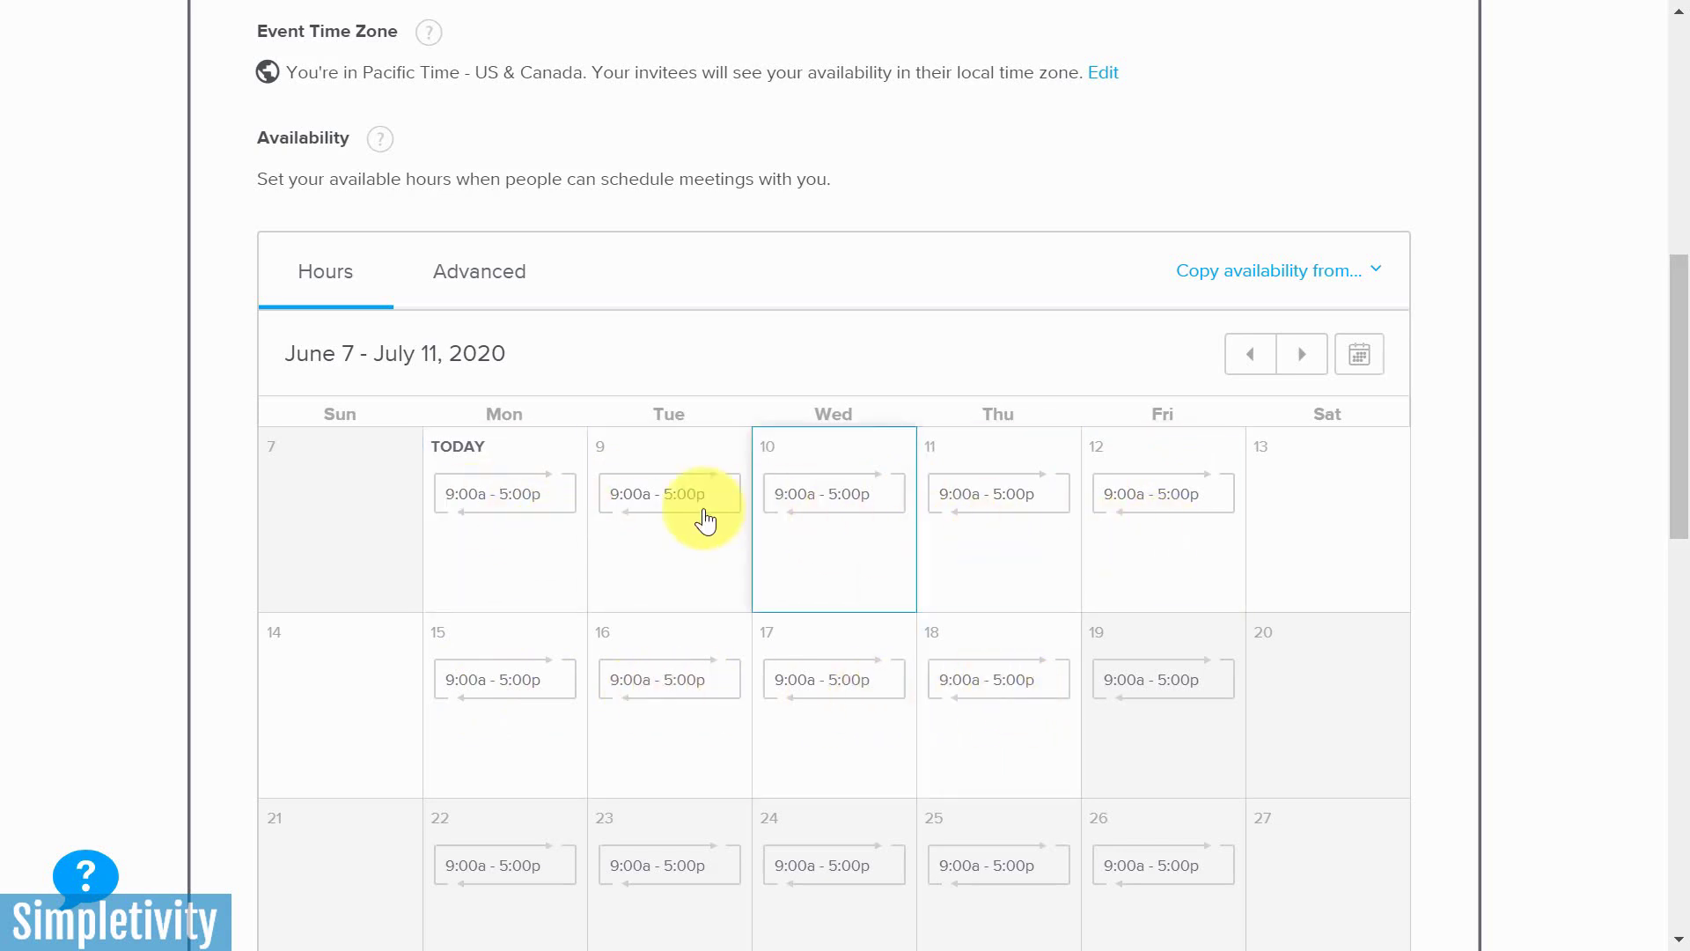
{"action": "left_click", "coordinate": [498, 513]}
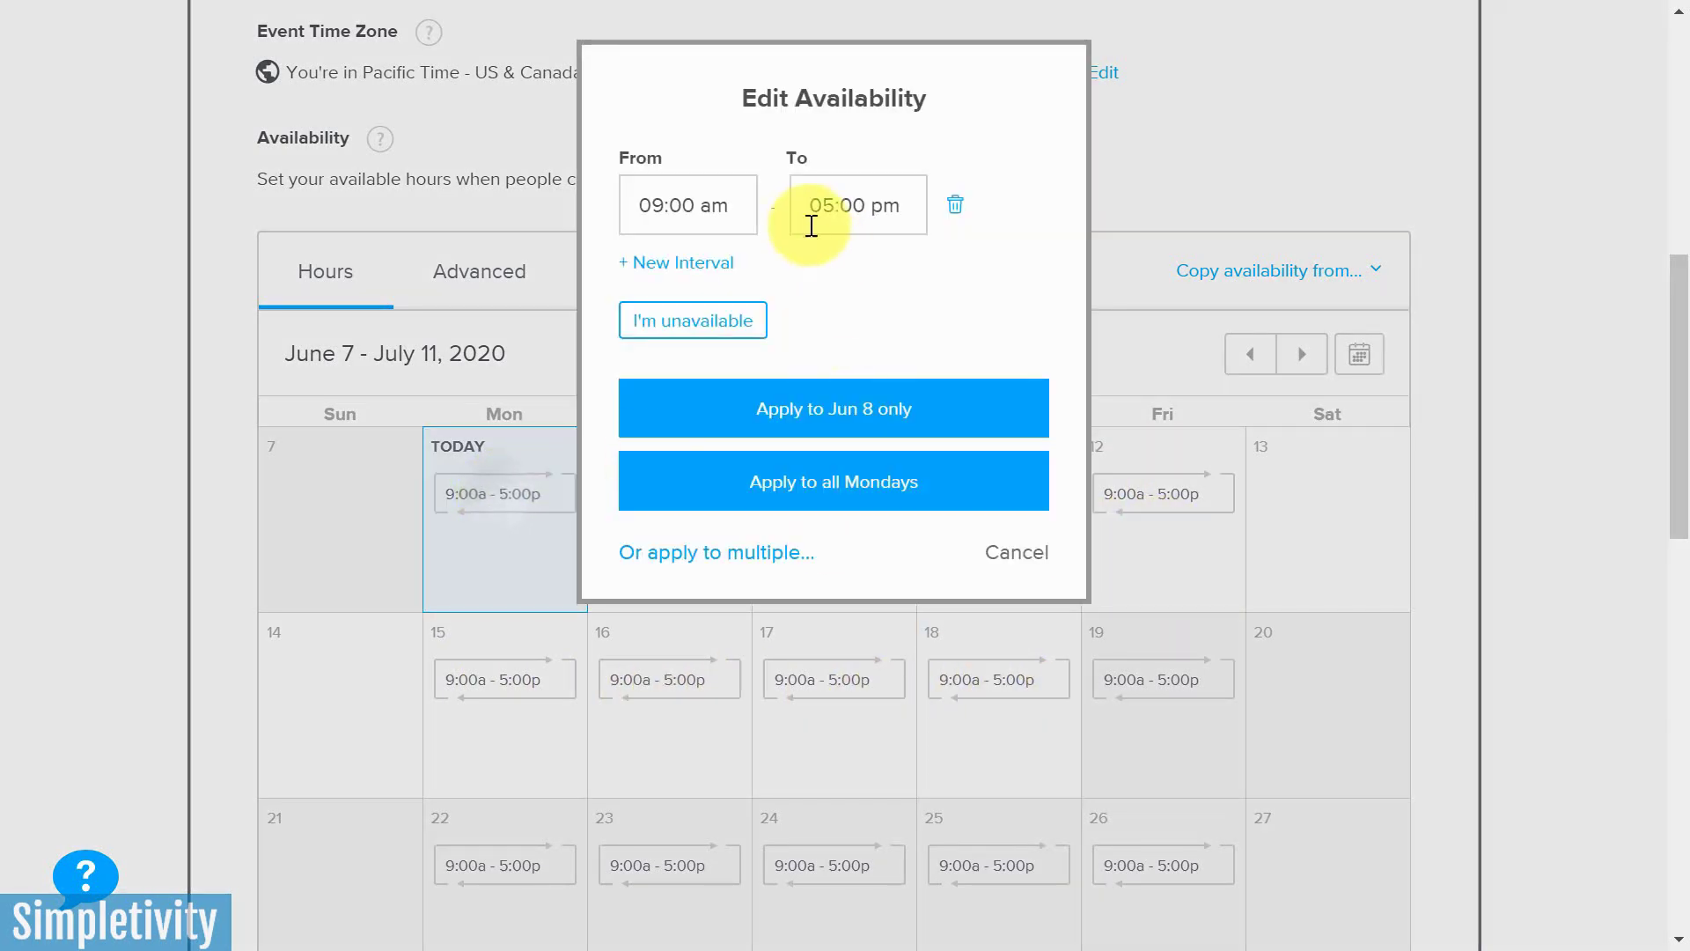
{"action": "left_click", "coordinate": [674, 204]}
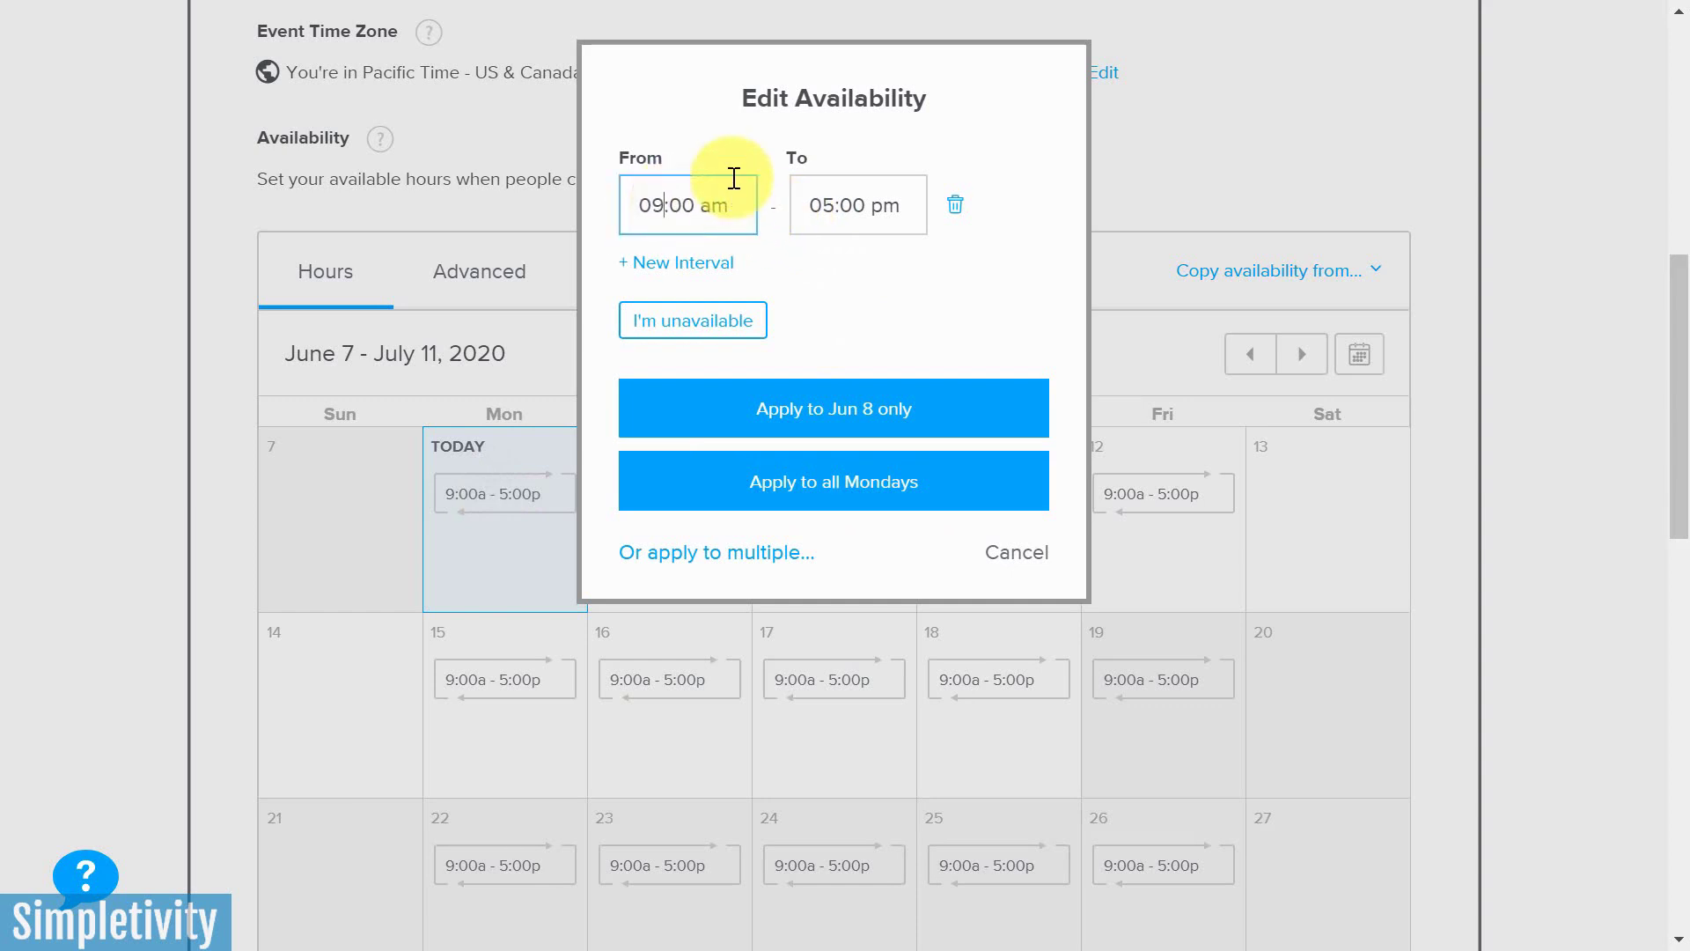
{"action": "key", "text": "BackSpace"}
{"action": "key", "text": "BackSpace"}
{"action": "type", "text": "11"}
{"action": "left_click", "coordinate": [939, 296]}
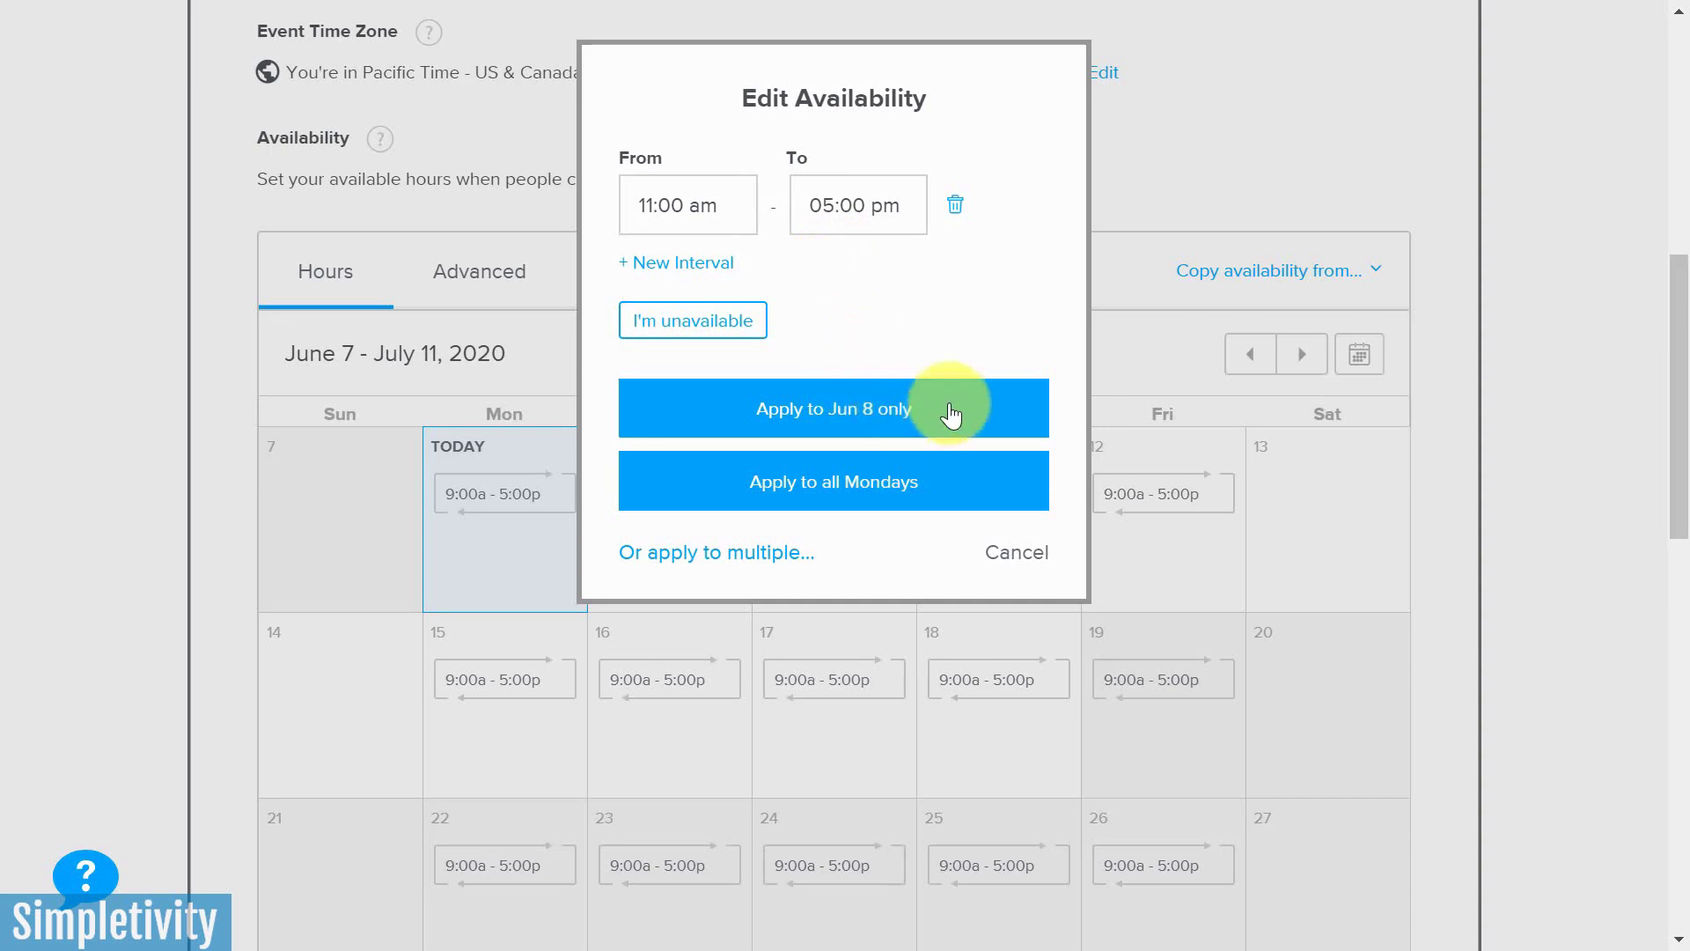
{"action": "left_click", "coordinate": [830, 494]}
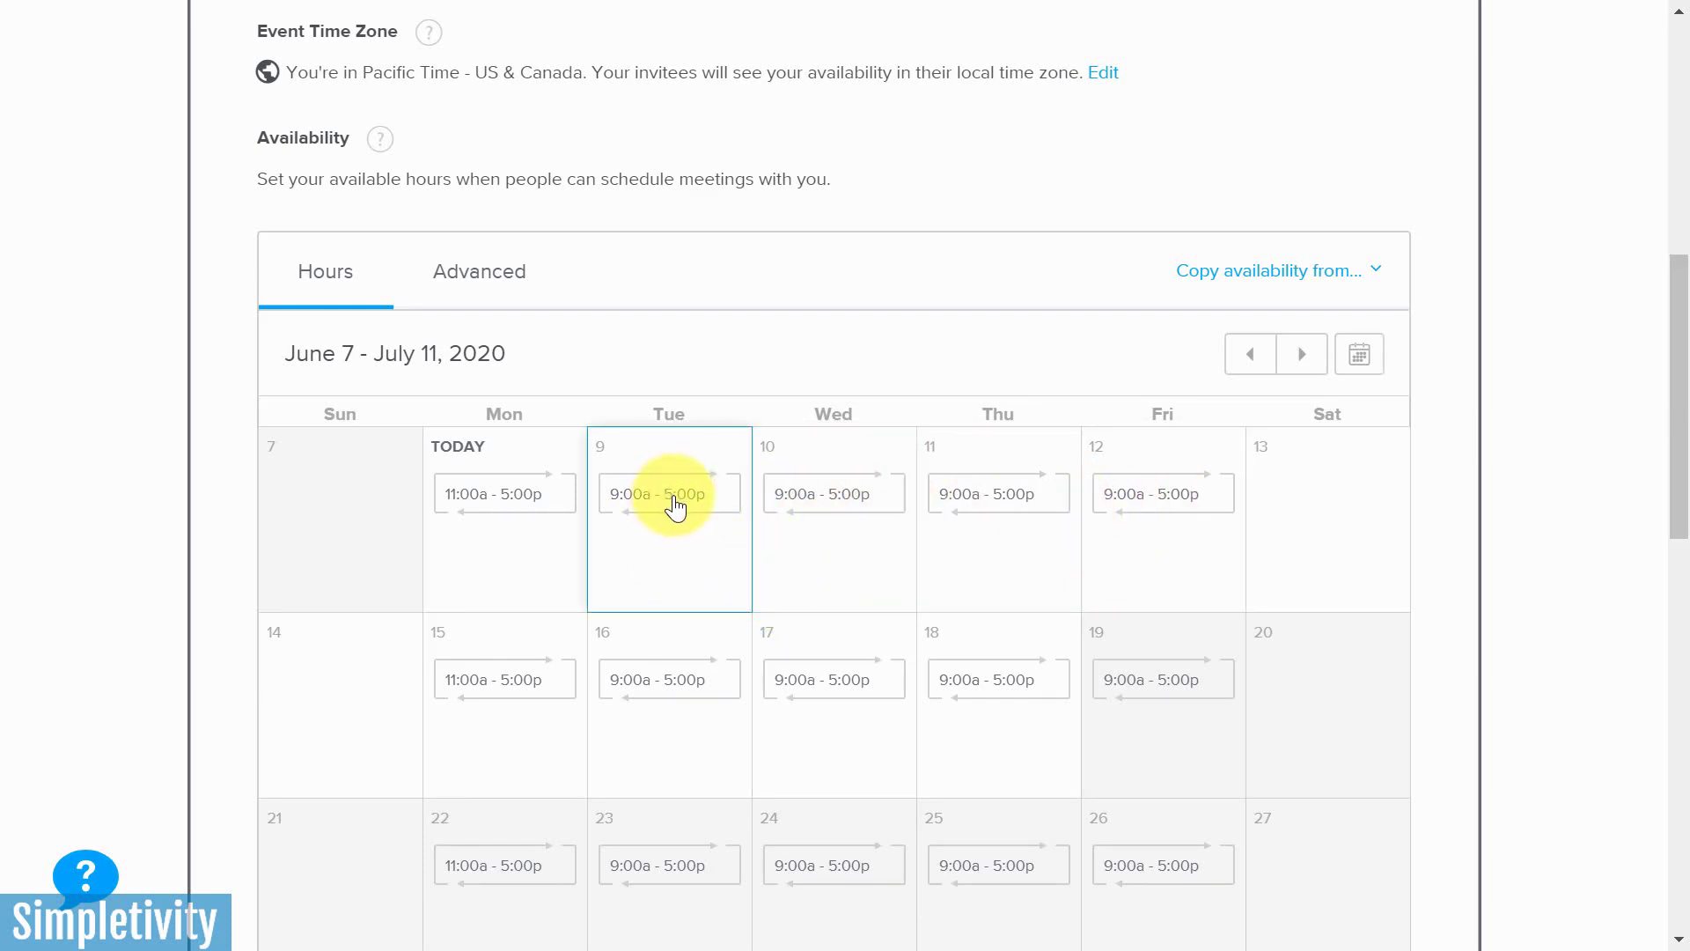
- Mark all Wednesdays as unavailable and check the updated availability calendar
{"action": "left_click", "coordinate": [868, 509]}
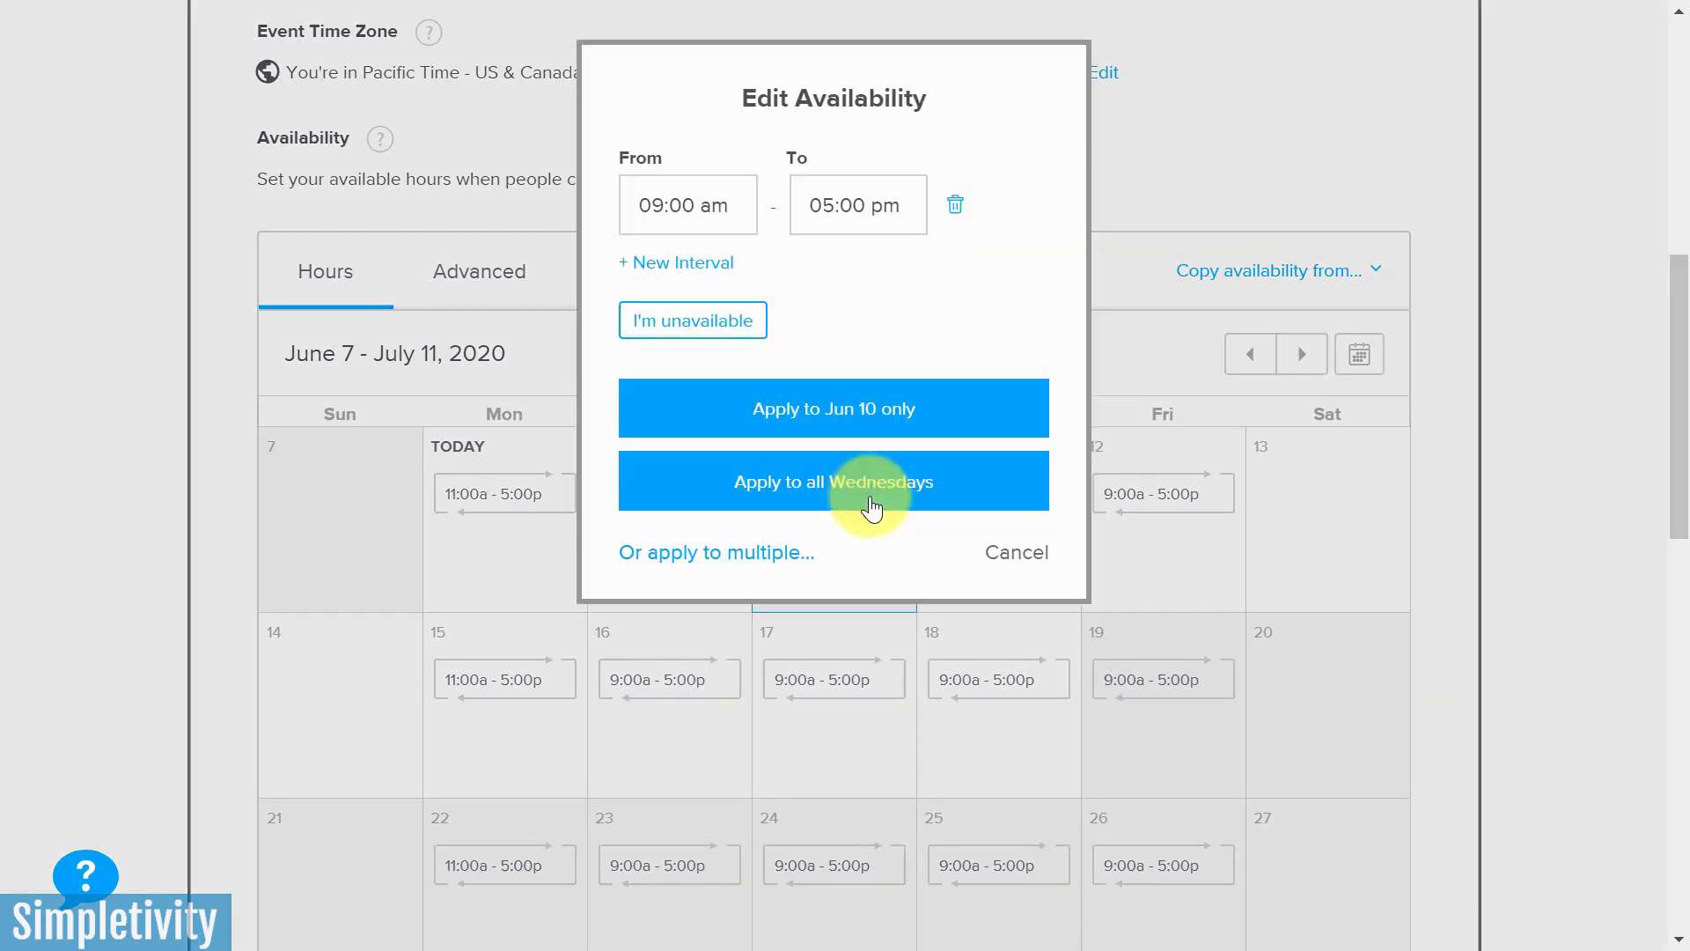
{"action": "left_click", "coordinate": [695, 327]}
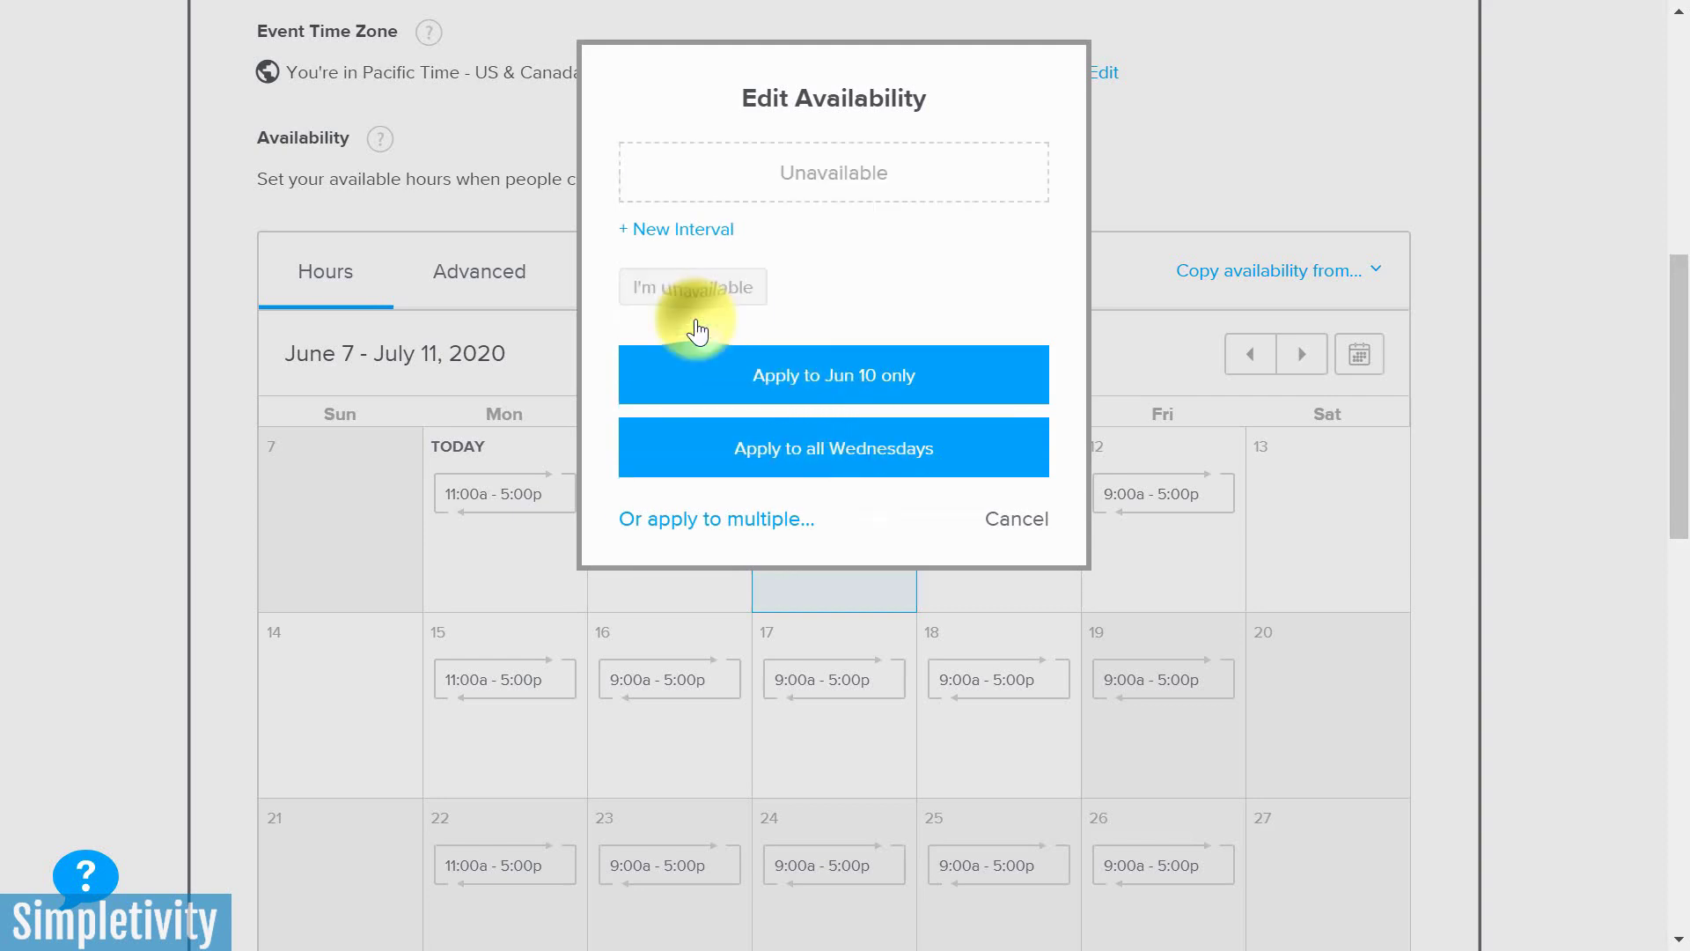
{"action": "left_click", "coordinate": [836, 452]}
{"action": "scroll", "coordinate": [834, 615], "scroll_direction": "down", "scroll_amount": 2}
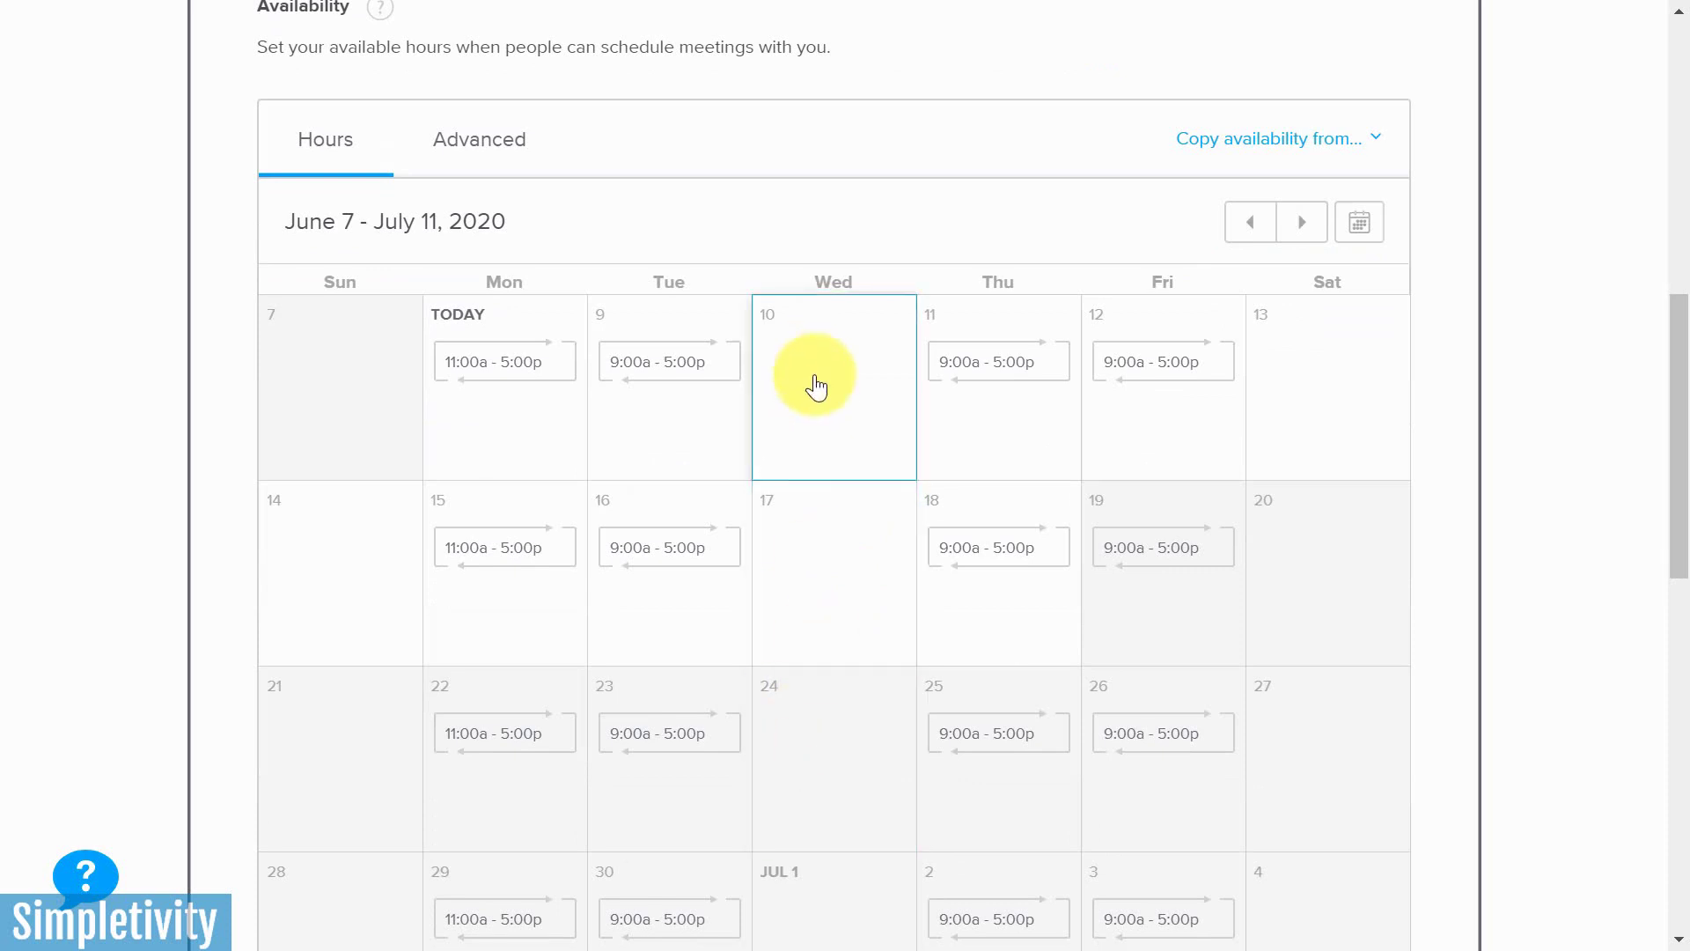
{"action": "scroll", "coordinate": [822, 467], "scroll_direction": "up", "scroll_amount": 3}
{"action": "scroll", "coordinate": [818, 619], "scroll_direction": "down", "scroll_amount": 2}
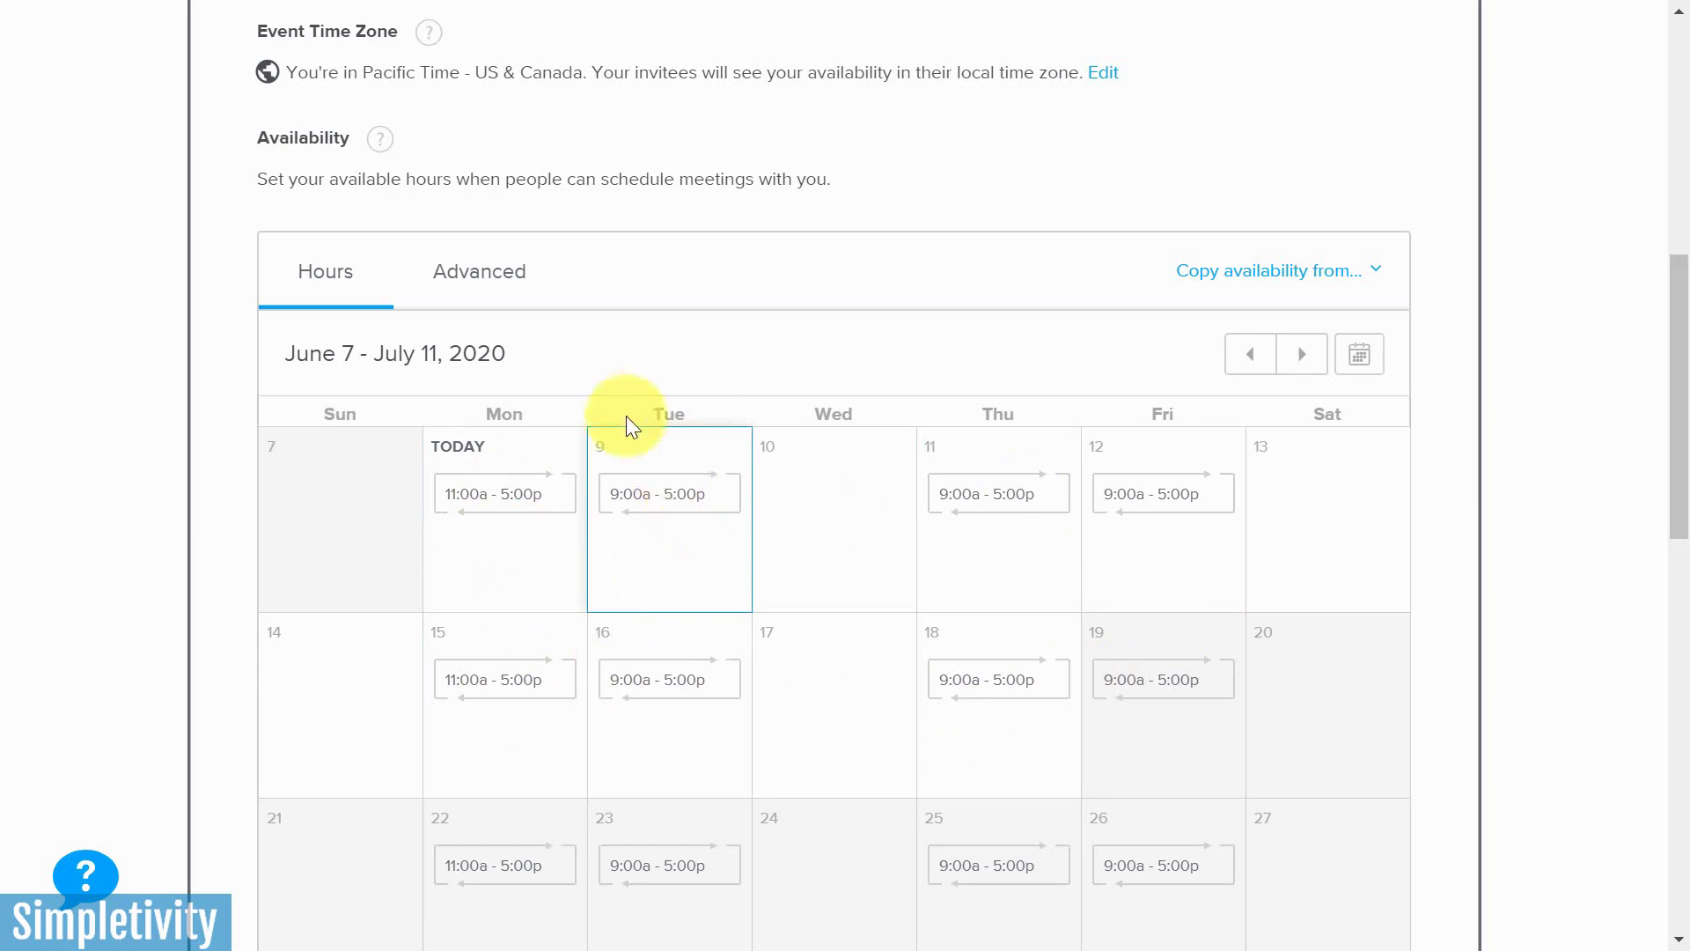
- Set the maximum number of events per day to 2 in the advanced availability settings
{"action": "left_click", "coordinate": [483, 283]}
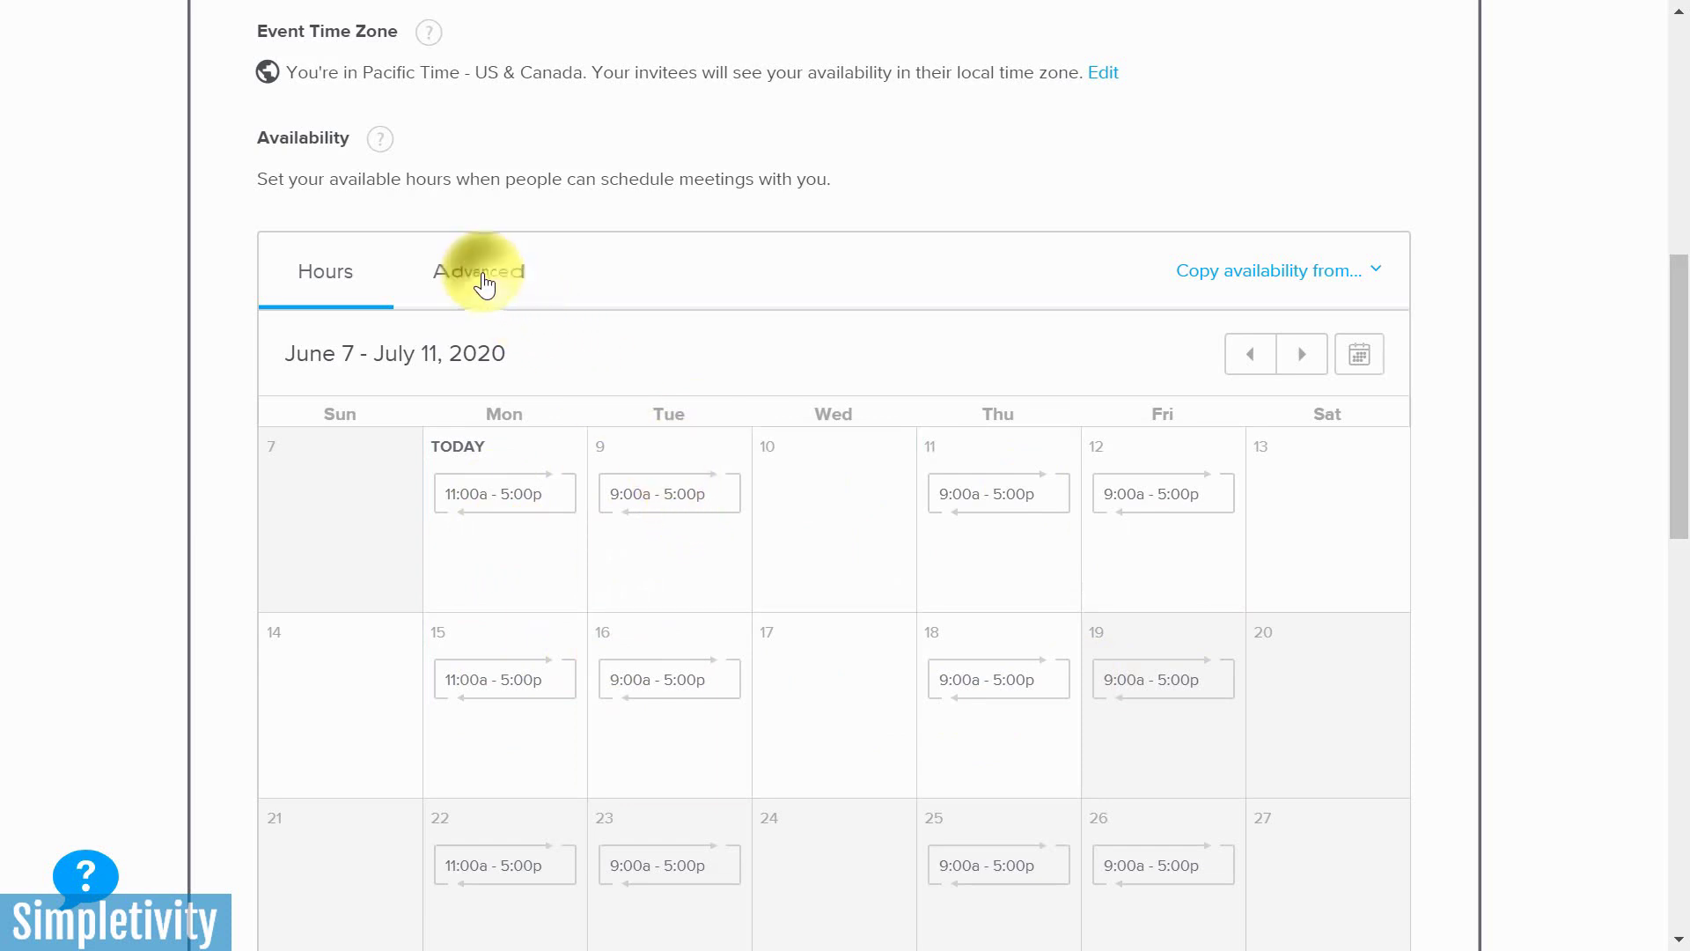
{"action": "scroll", "coordinate": [609, 426], "scroll_direction": "down", "scroll_amount": 2}
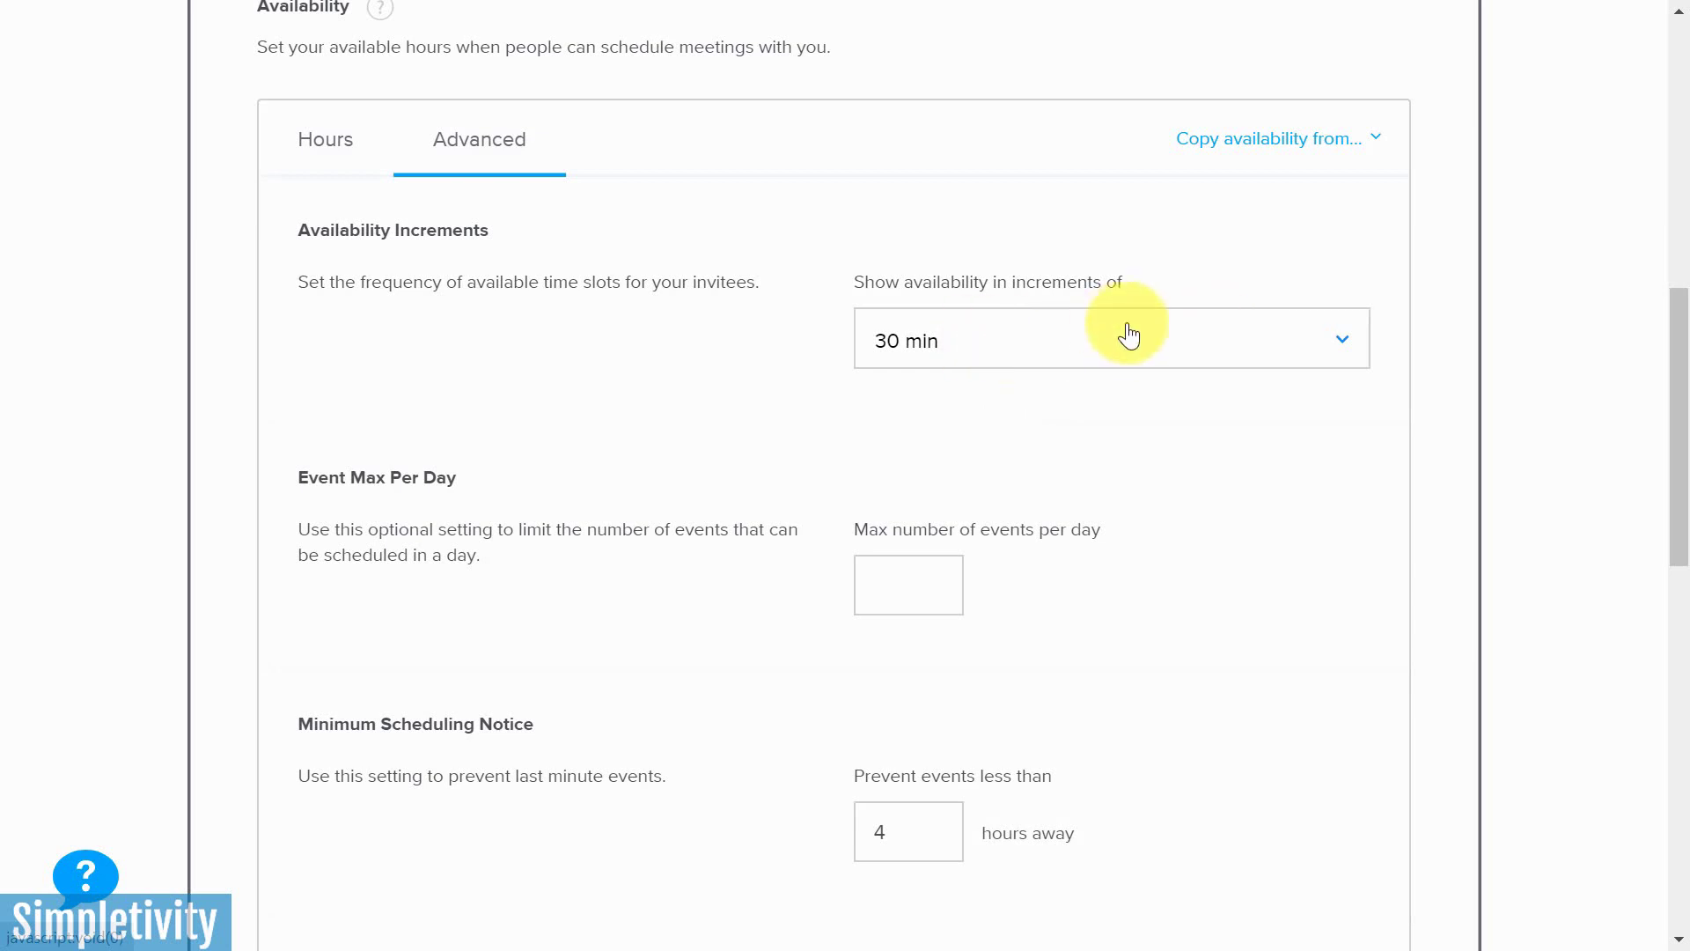
{"action": "scroll", "coordinate": [1118, 379], "scroll_direction": "down", "scroll_amount": 2}
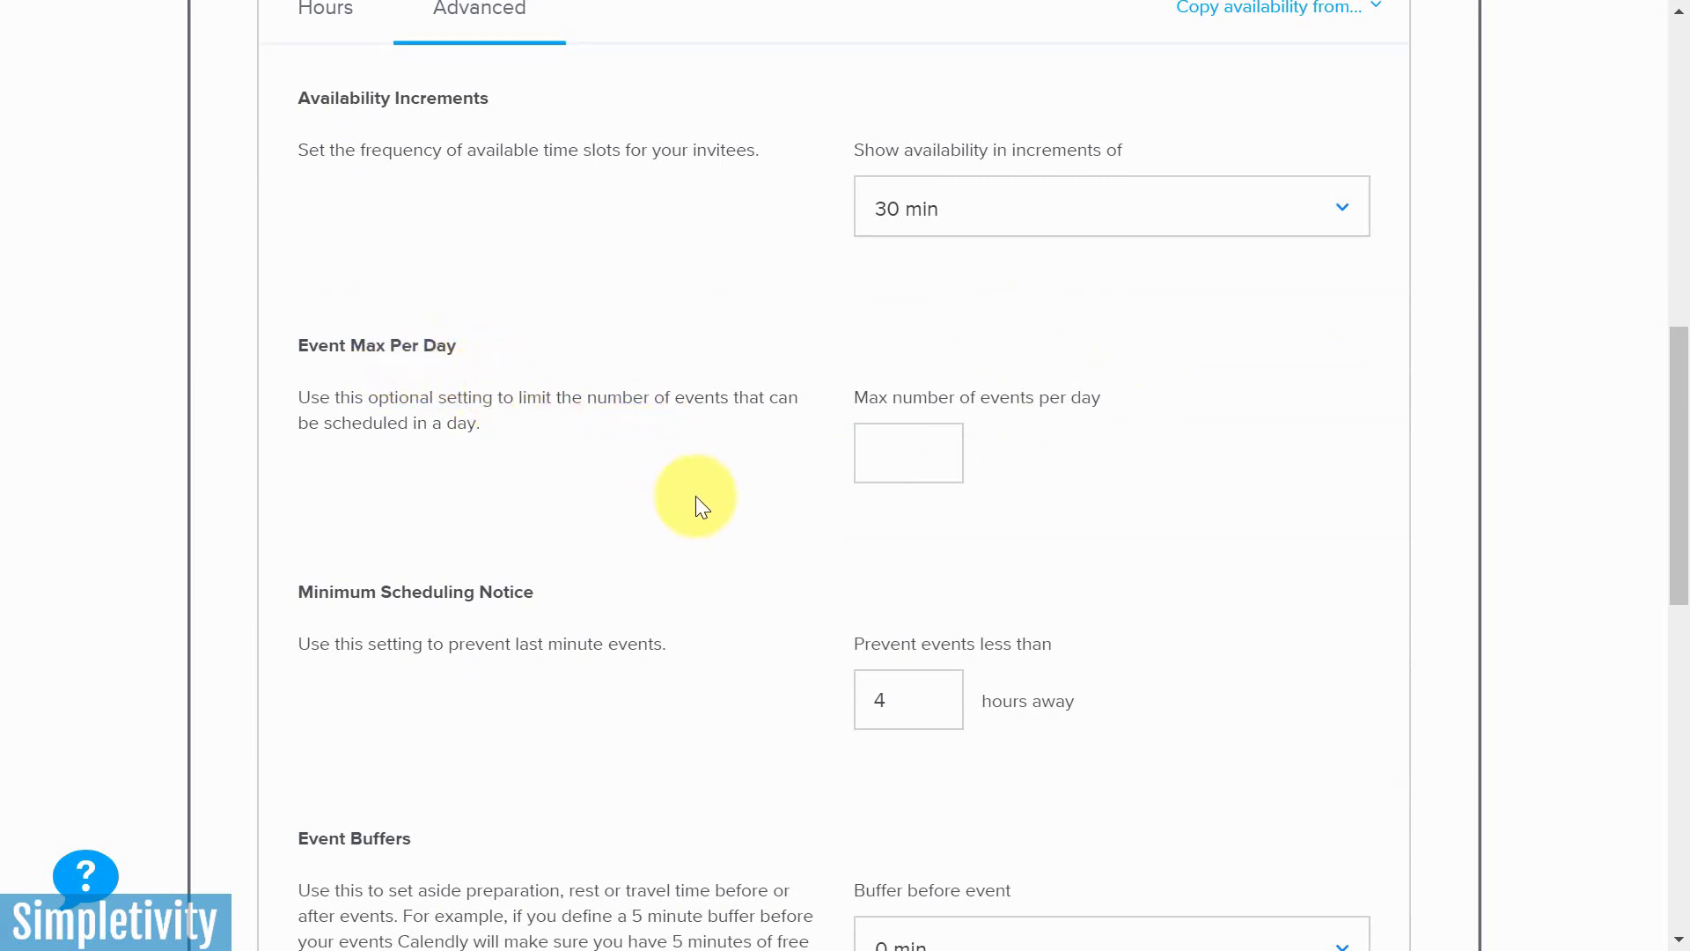
{"action": "left_click", "coordinate": [892, 459]}
{"action": "type", "text": "2"}
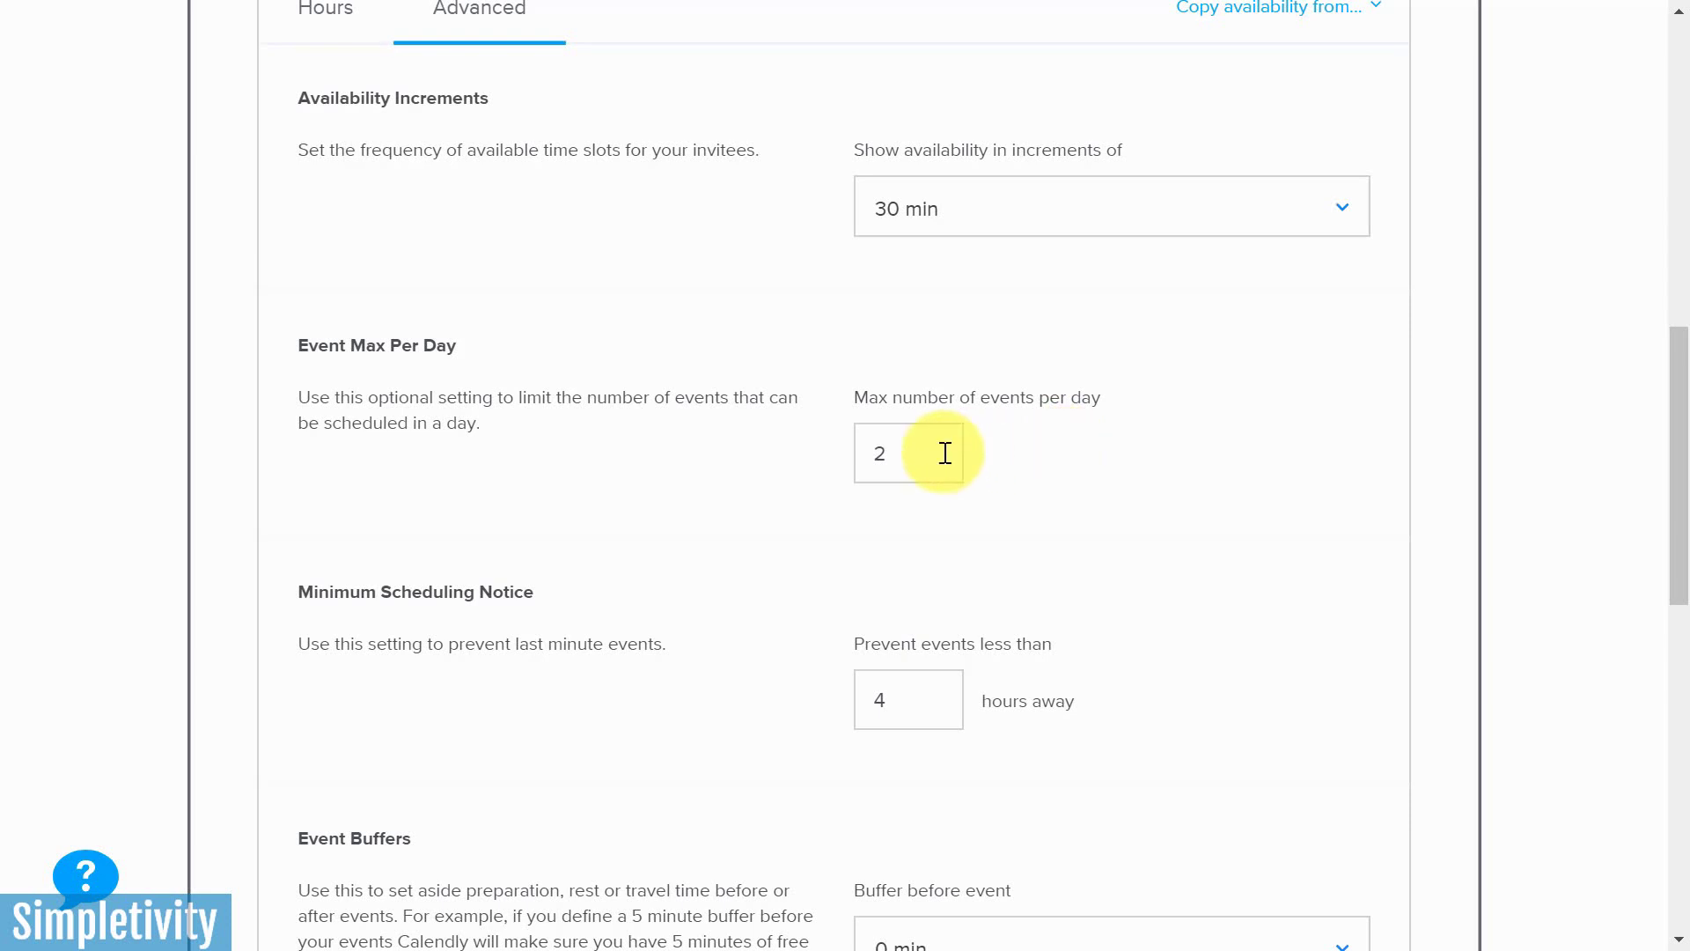
- Clear the maximum number of events per day in the advanced availability settings
{"action": "left_click_drag", "start_coordinate": [942, 453], "coordinate": [847, 460]}
{"action": "key", "text": "BackSpace"}
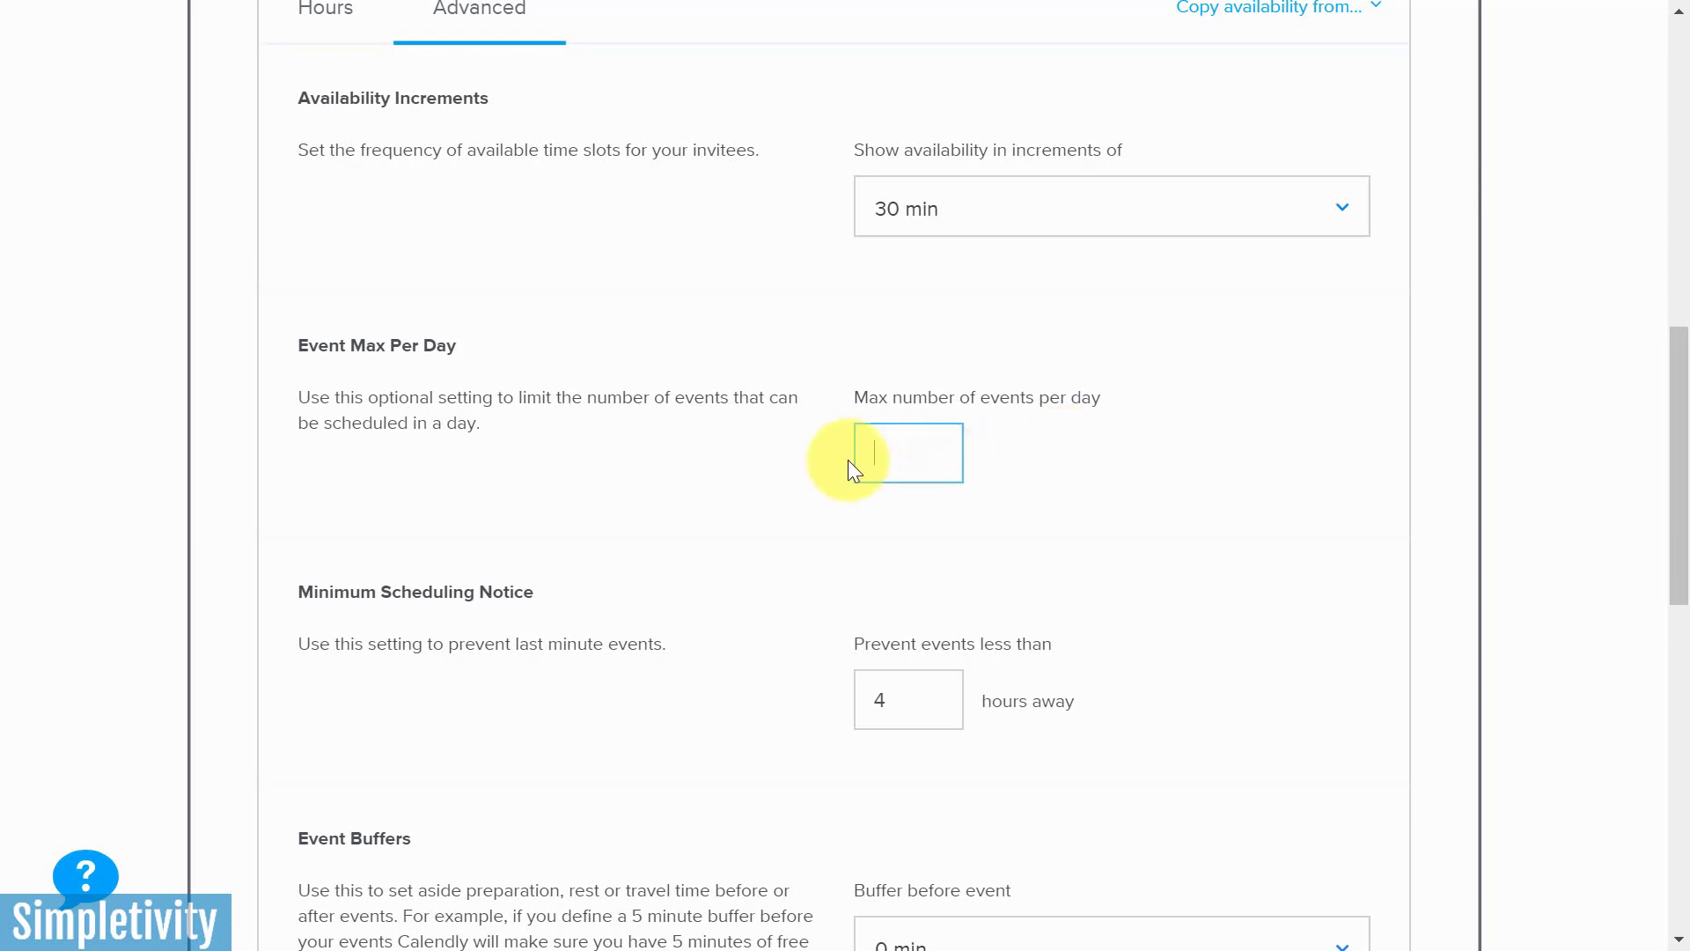
{"action": "left_click", "coordinate": [1030, 465]}
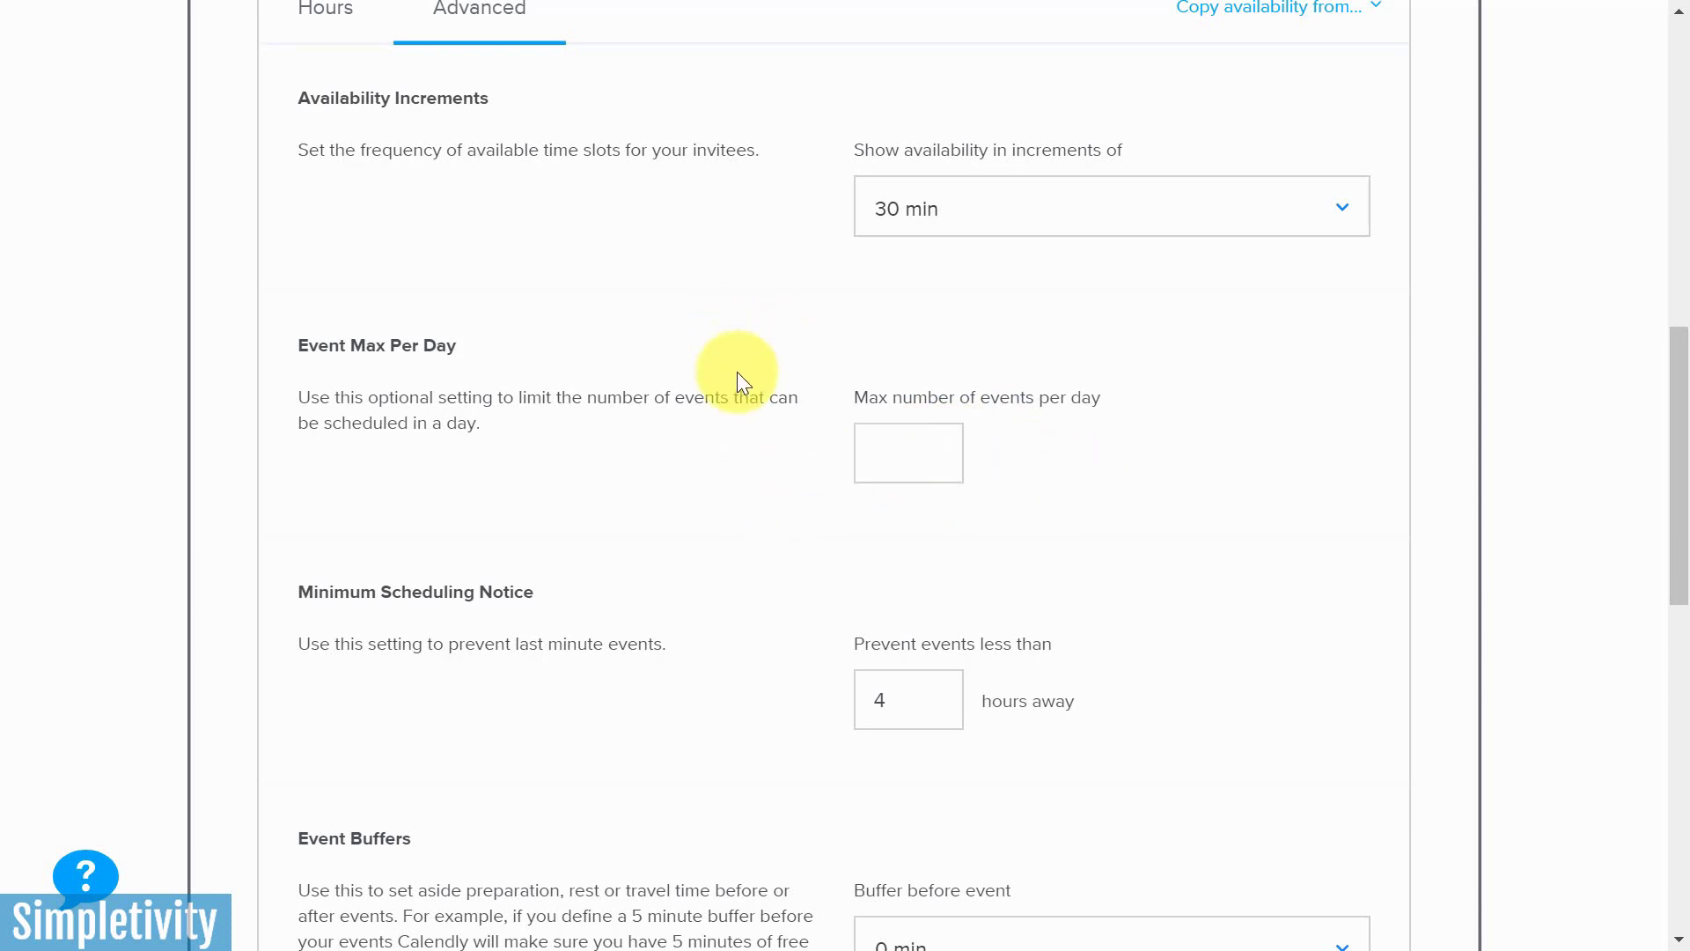
- Review the minimum scheduling notice and event buffers, and save the event's availability settings
{"action": "scroll", "coordinate": [732, 421], "scroll_direction": "down", "scroll_amount": 3}
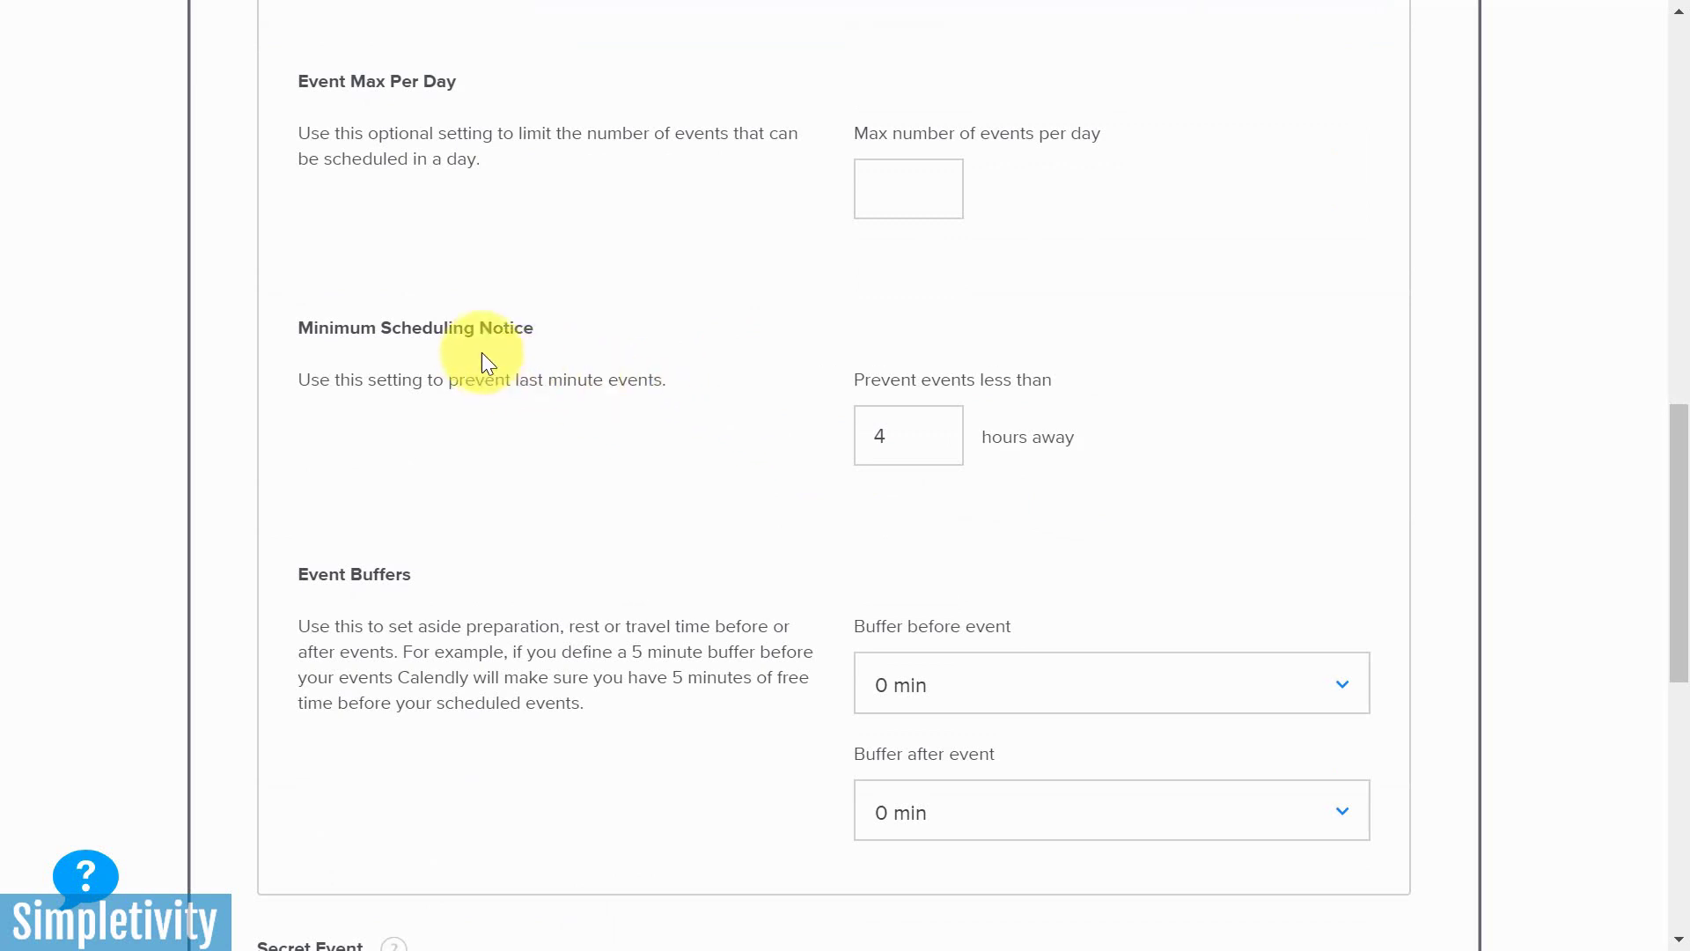
{"action": "left_click", "coordinate": [928, 436]}
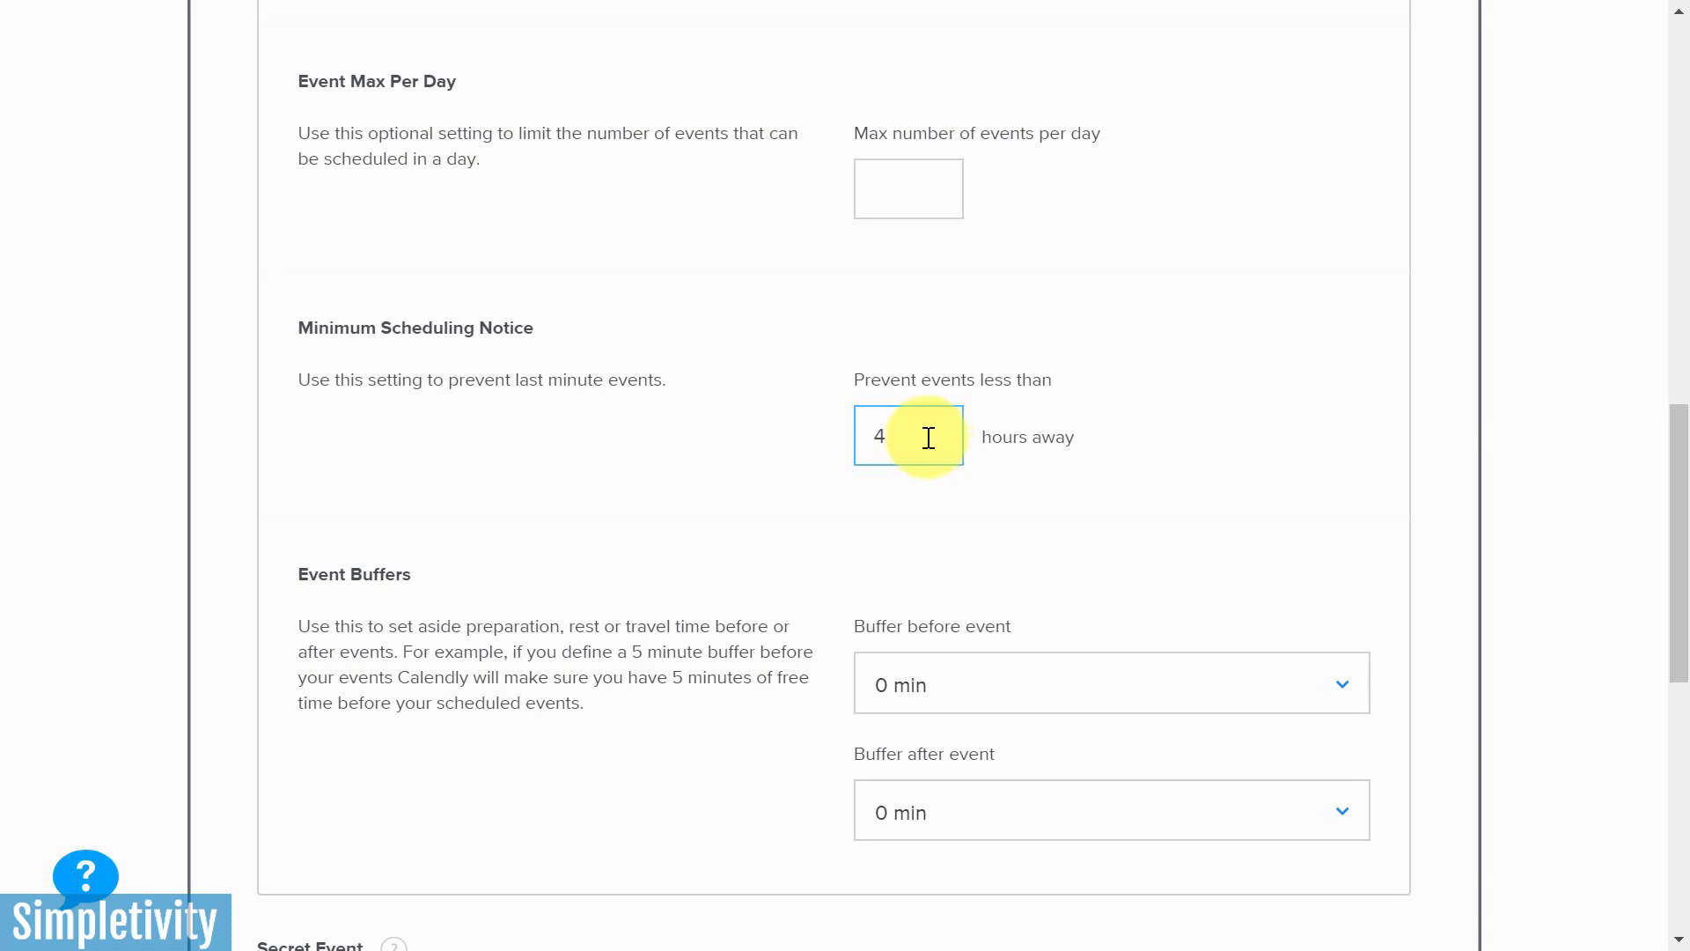
{"action": "left_click", "coordinate": [763, 423]}
{"action": "scroll", "coordinate": [762, 424], "scroll_direction": "down", "scroll_amount": 1}
{"action": "scroll", "coordinate": [762, 424], "scroll_direction": "down", "scroll_amount": 3}
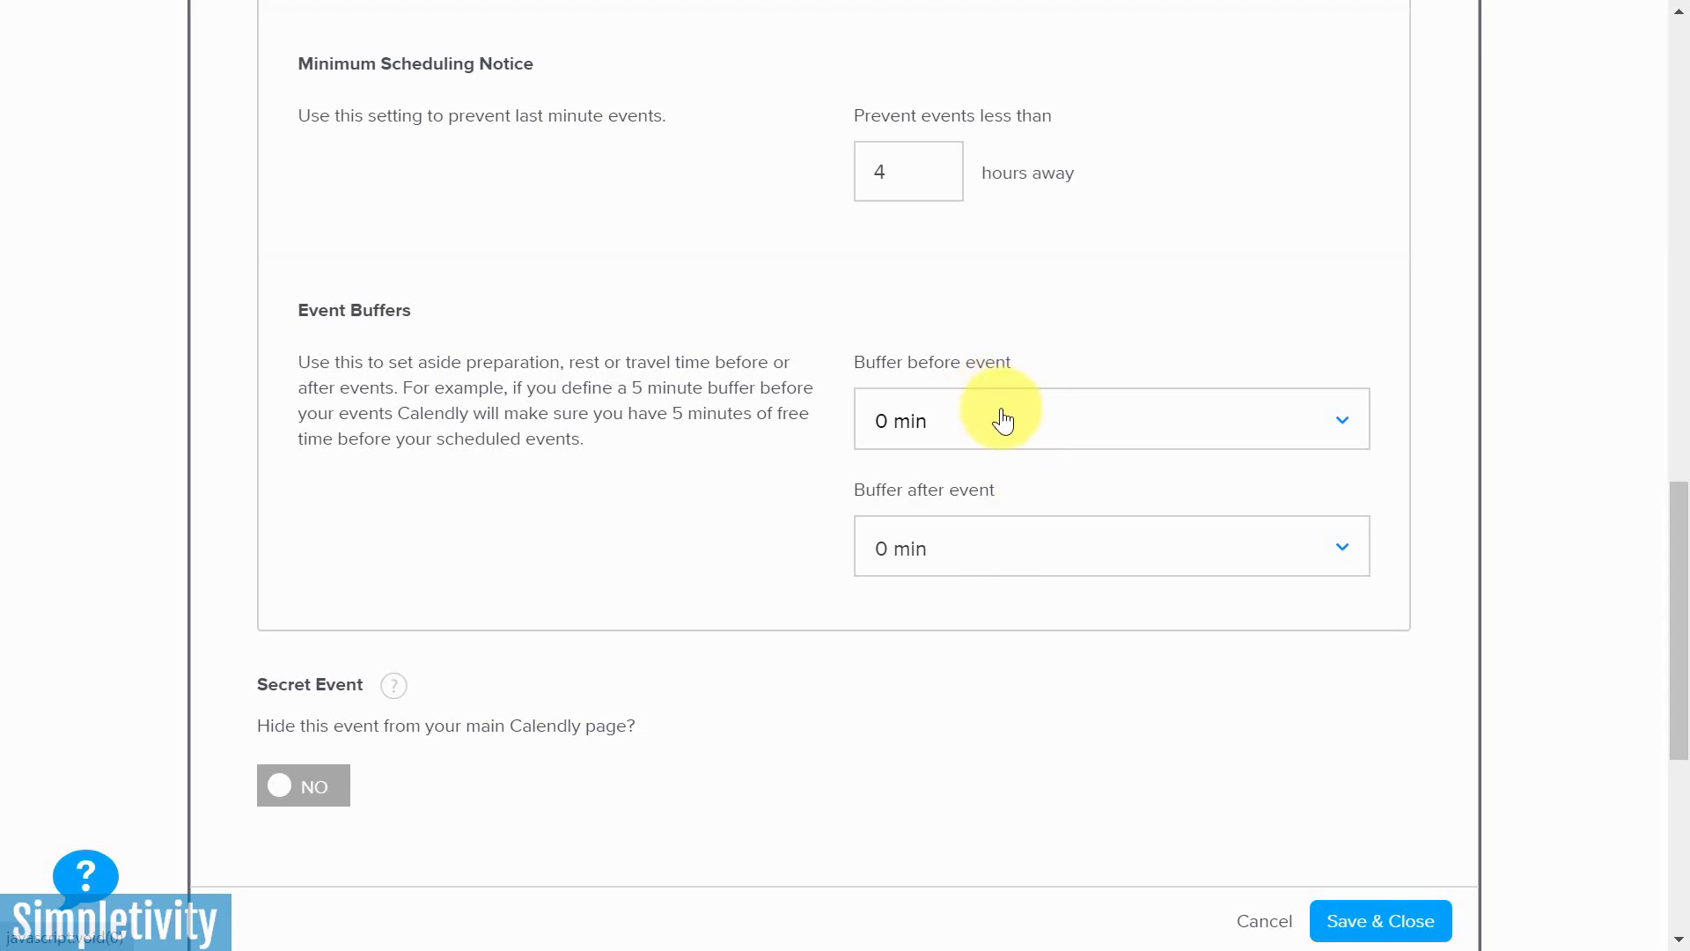
{"action": "scroll", "coordinate": [1003, 421], "scroll_direction": "down", "scroll_amount": 3}
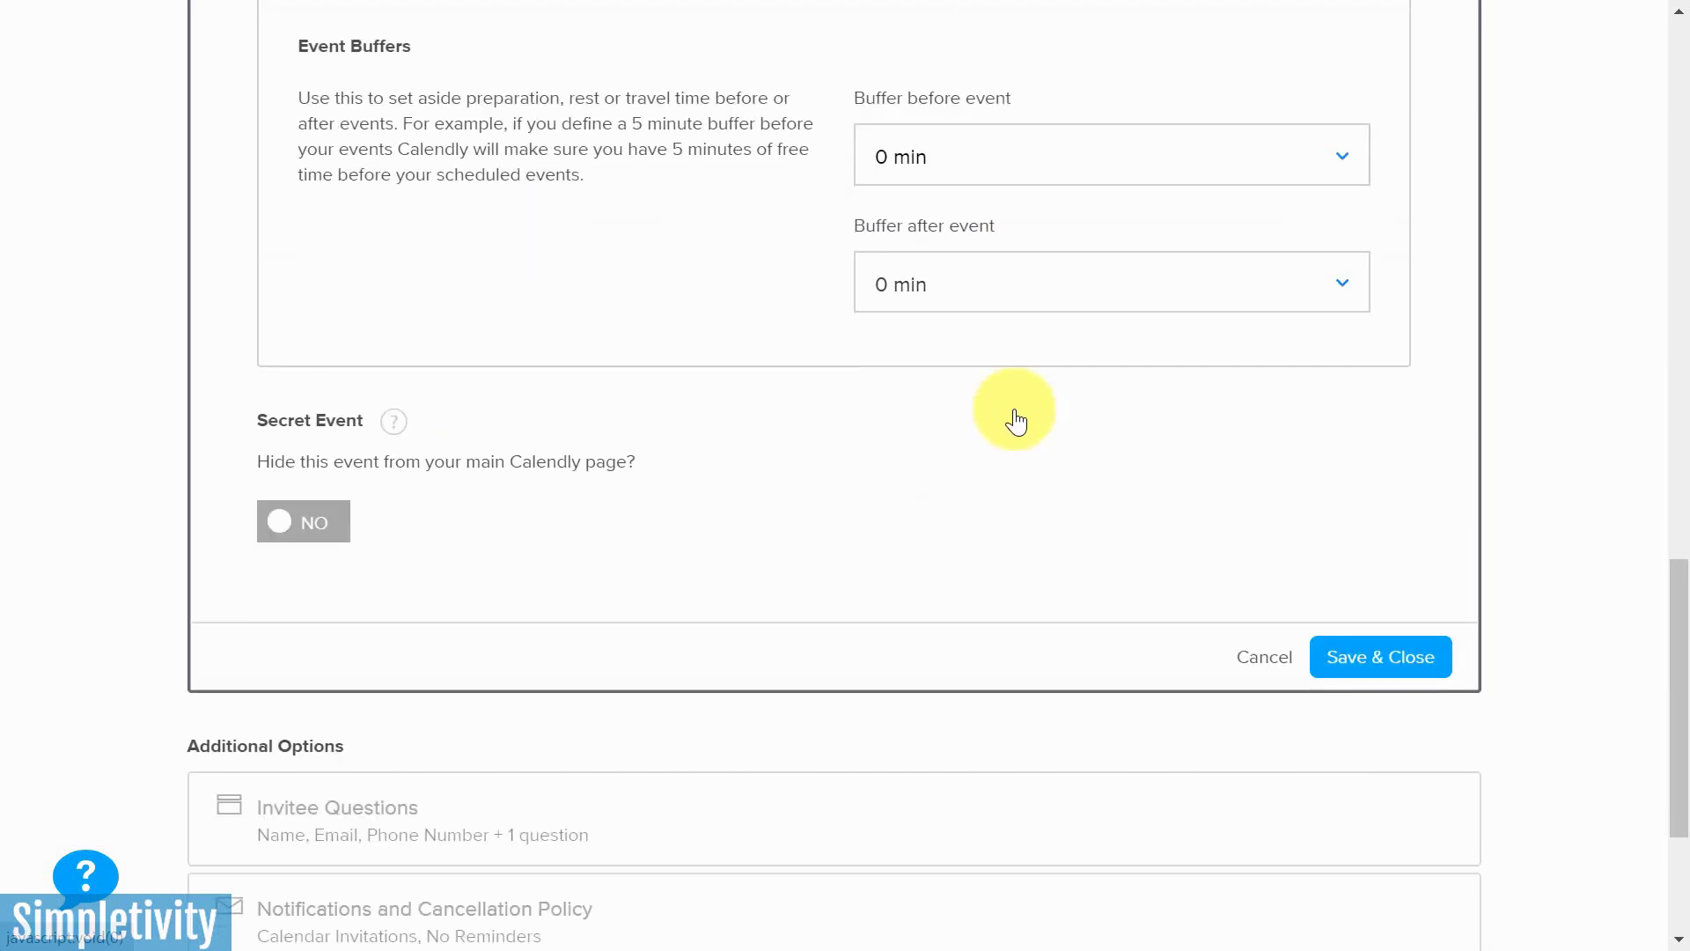
{"action": "left_click", "coordinate": [1351, 656]}
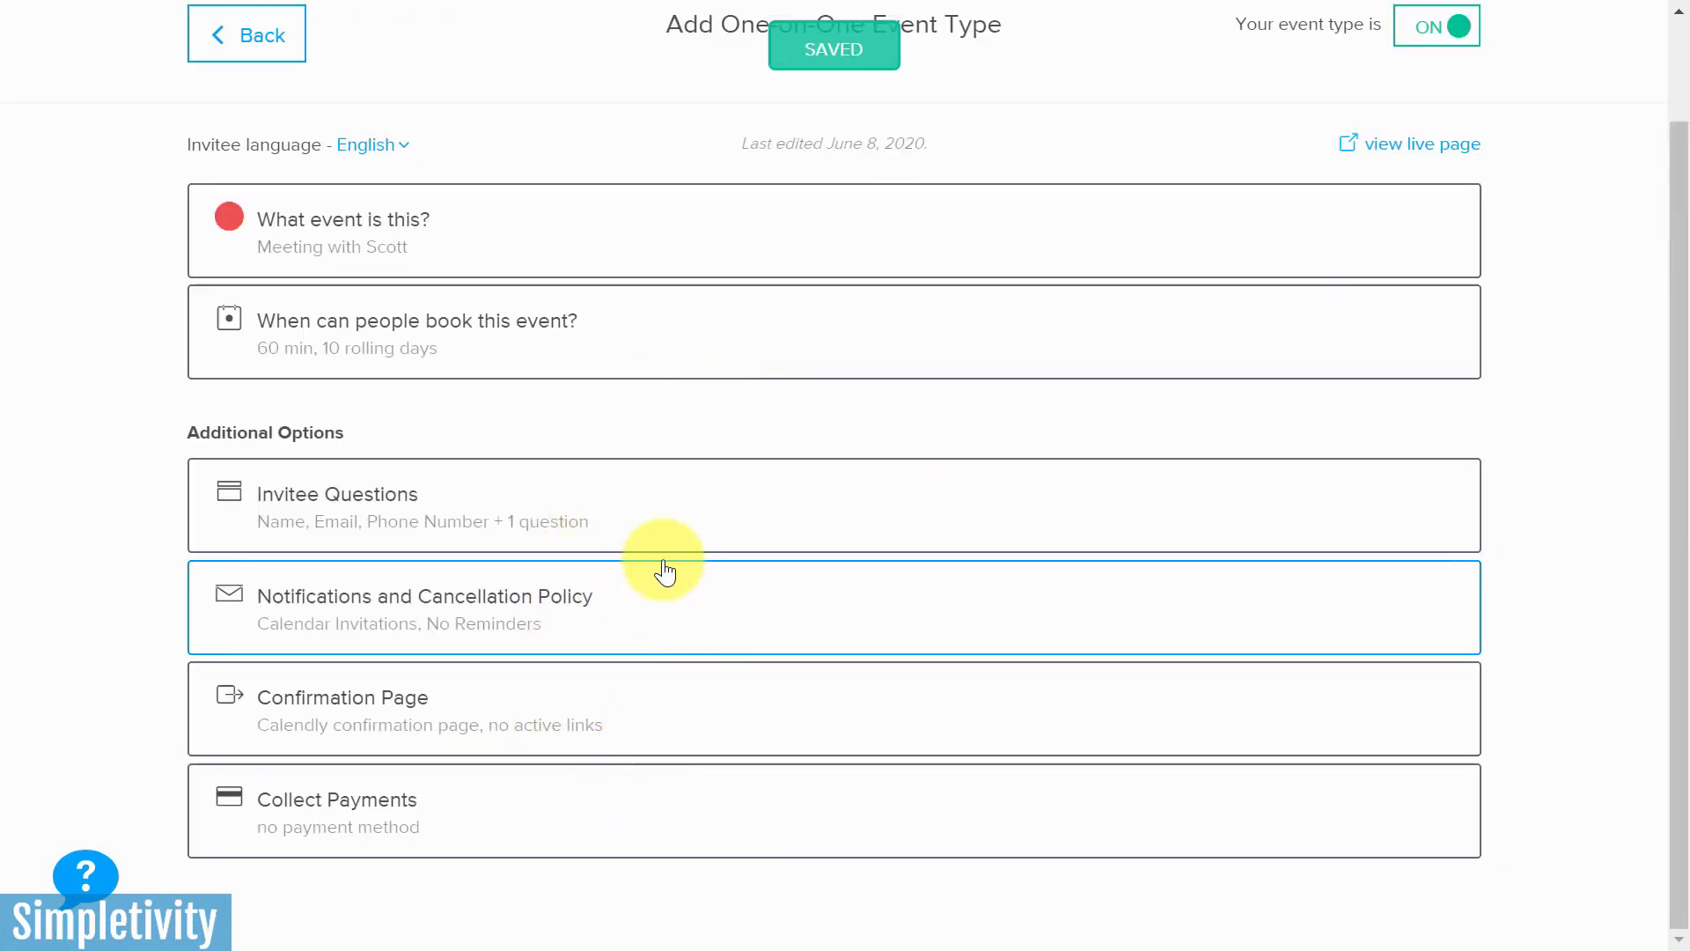
- Open the invitee questions and apply the name field settings with the single Name input and additional guests allowed
{"action": "left_click", "coordinate": [461, 491]}
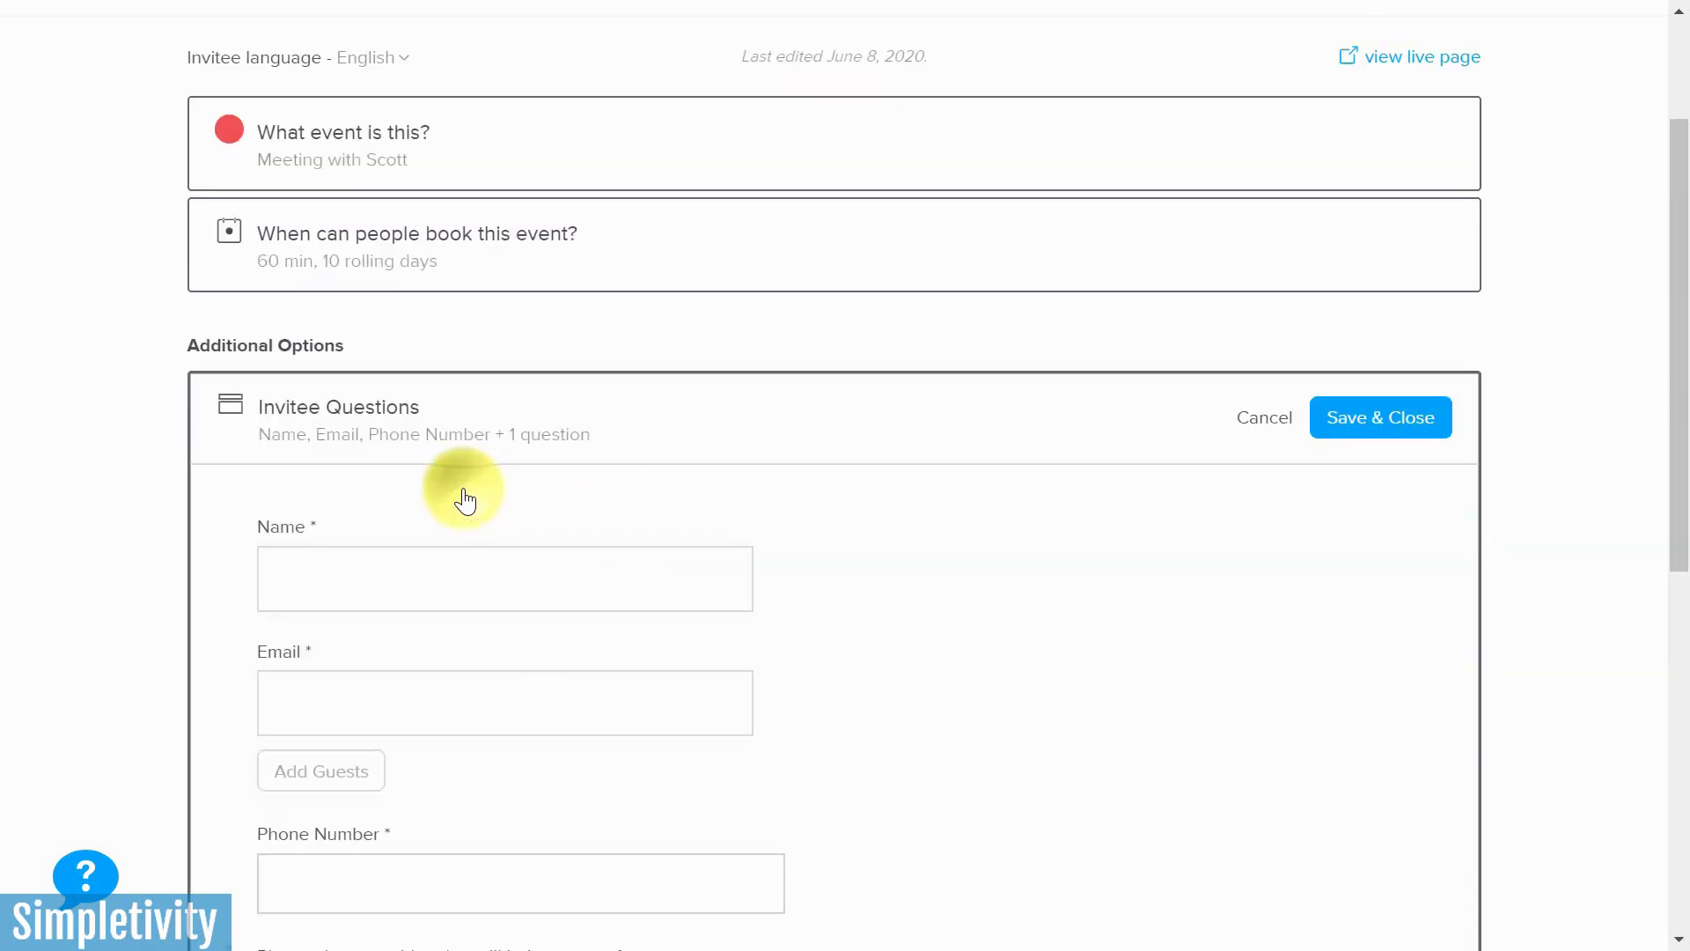
{"action": "scroll", "coordinate": [943, 514], "scroll_direction": "down", "scroll_amount": 3}
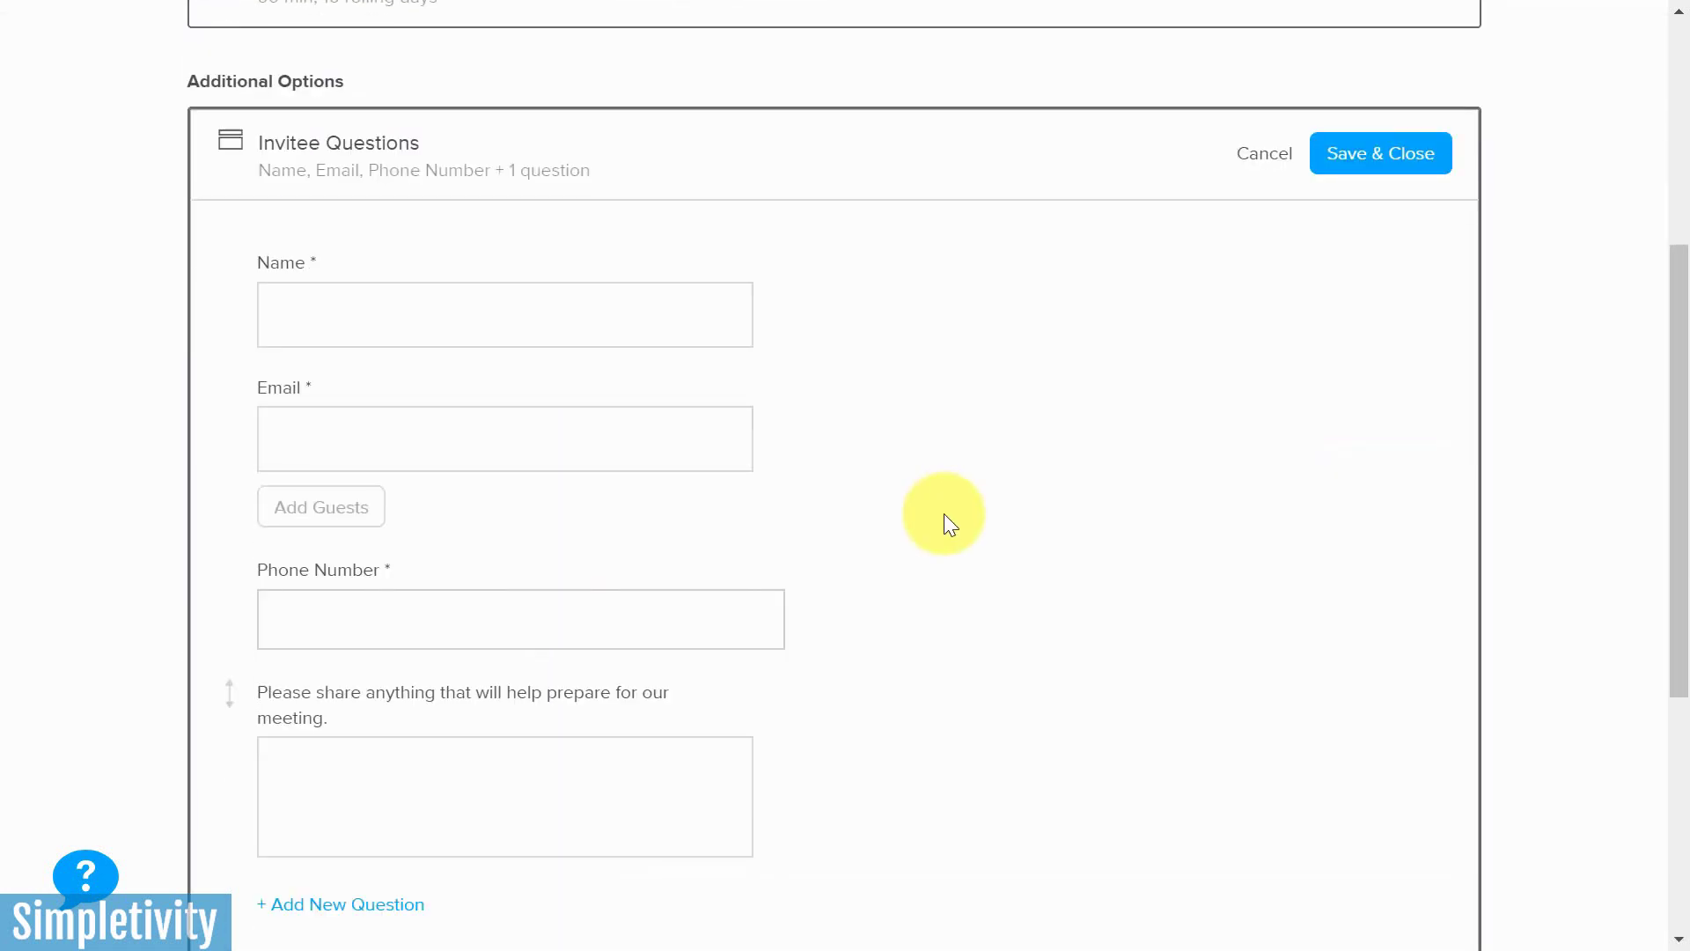
{"action": "scroll", "coordinate": [943, 514], "scroll_direction": "down", "scroll_amount": 2}
{"action": "scroll", "coordinate": [946, 512], "scroll_direction": "up", "scroll_amount": 2}
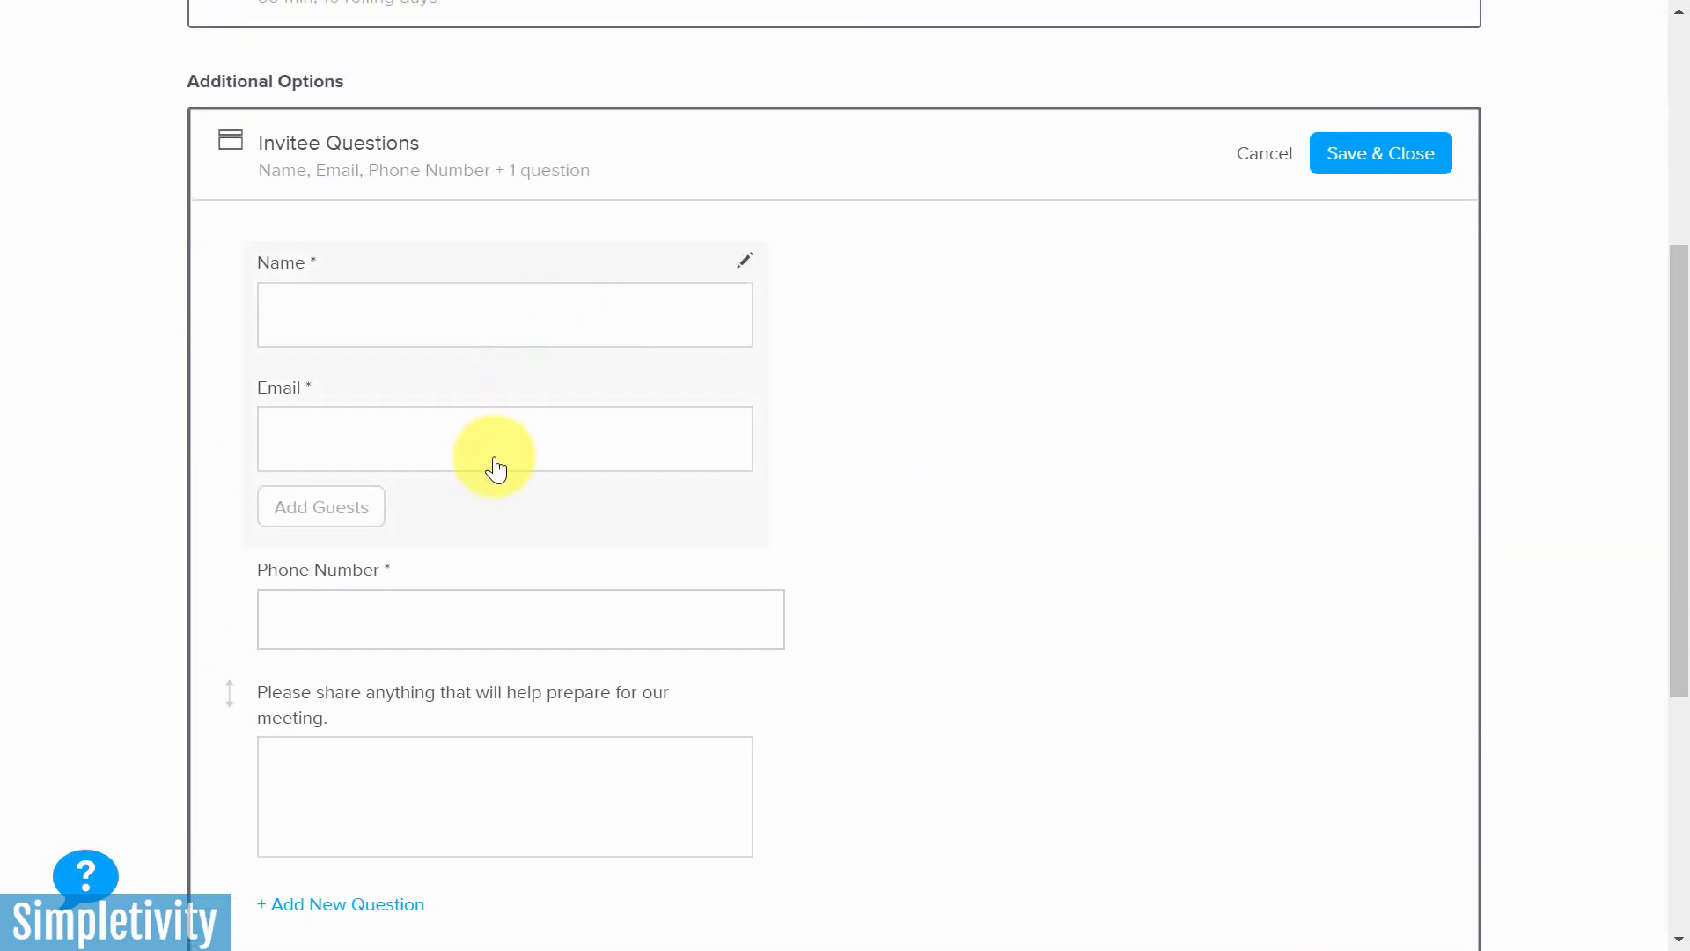
{"action": "left_click", "coordinate": [748, 261]}
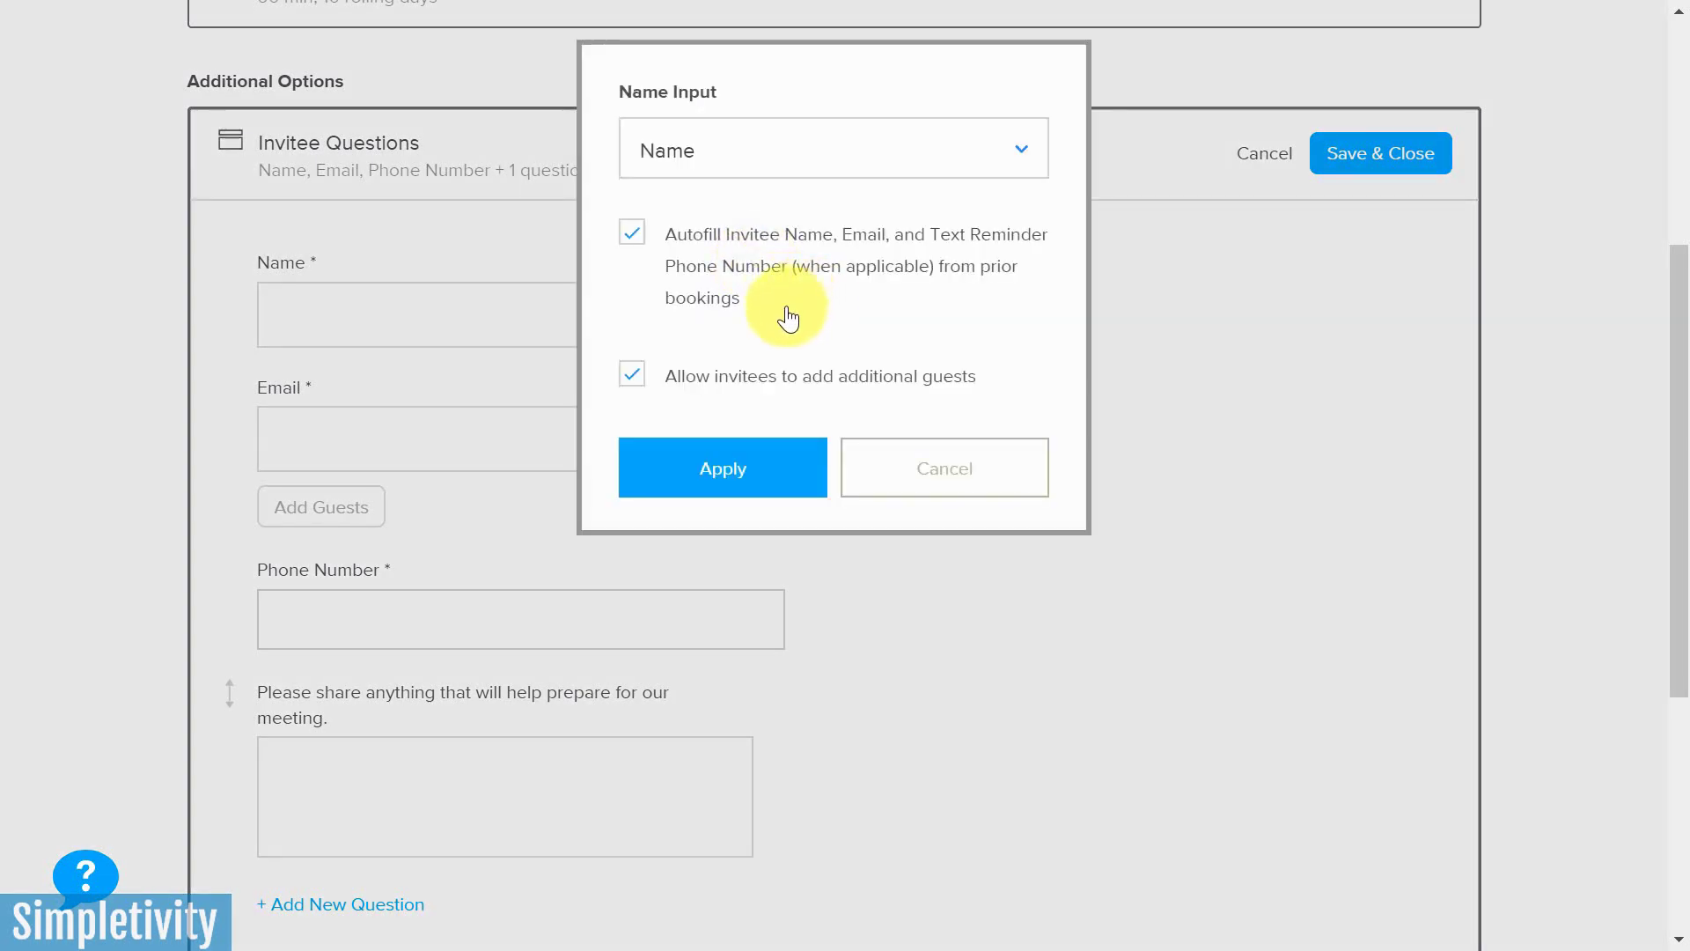
{"action": "left_click", "coordinate": [640, 377]}
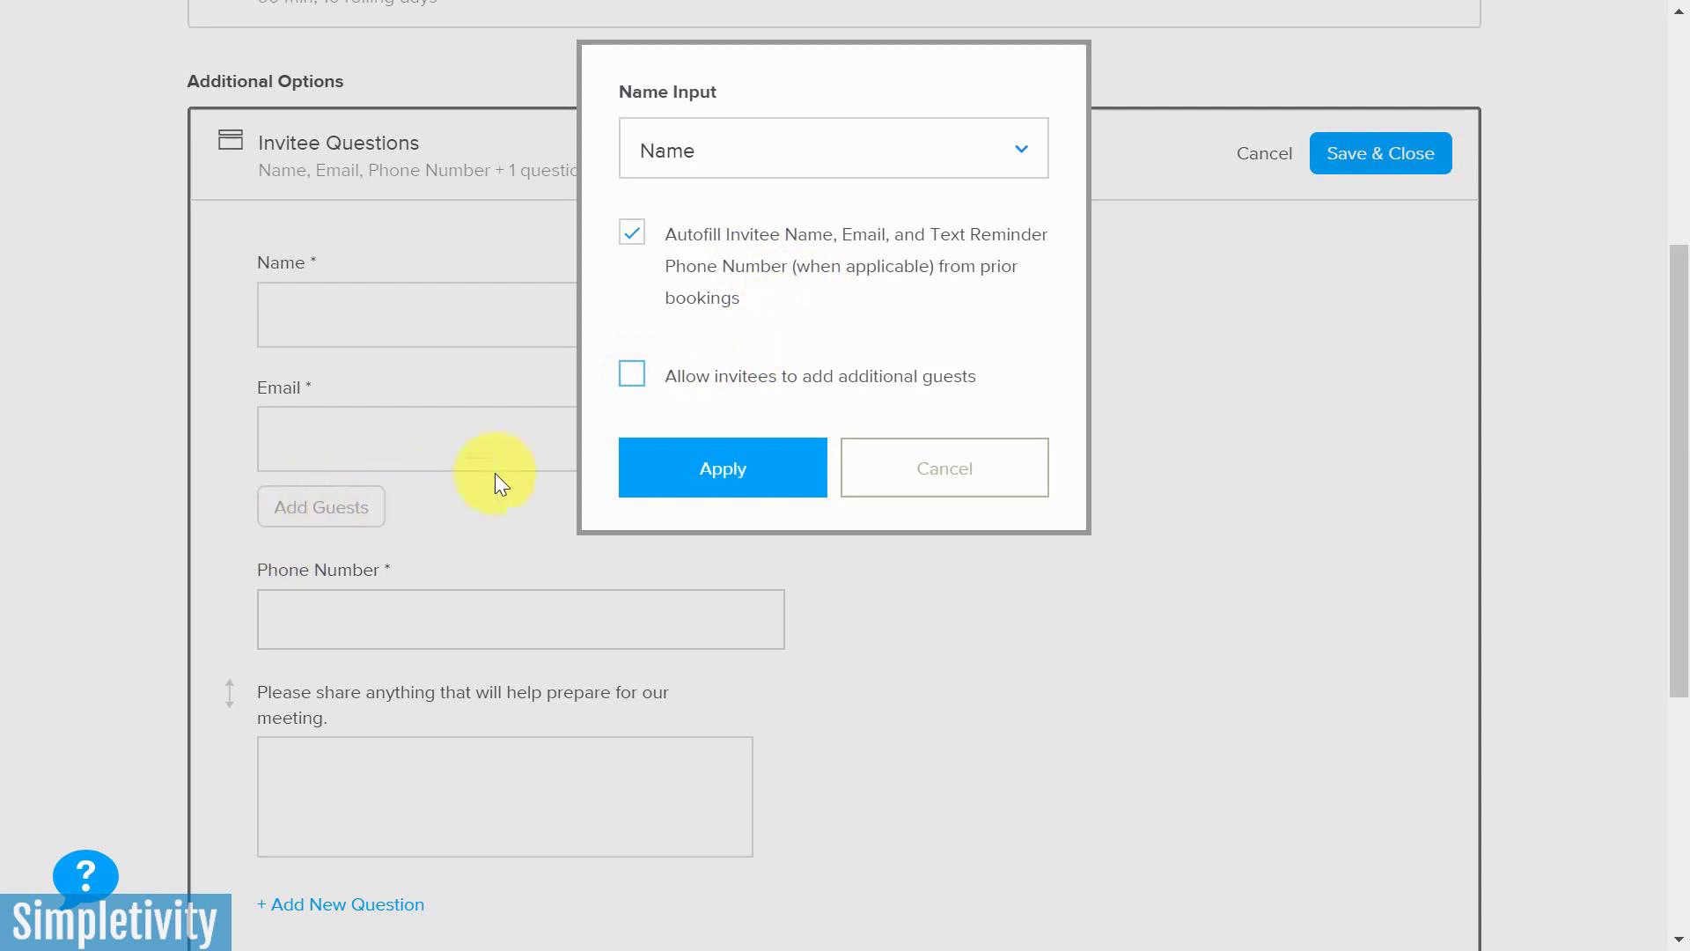
{"action": "left_click", "coordinate": [632, 378]}
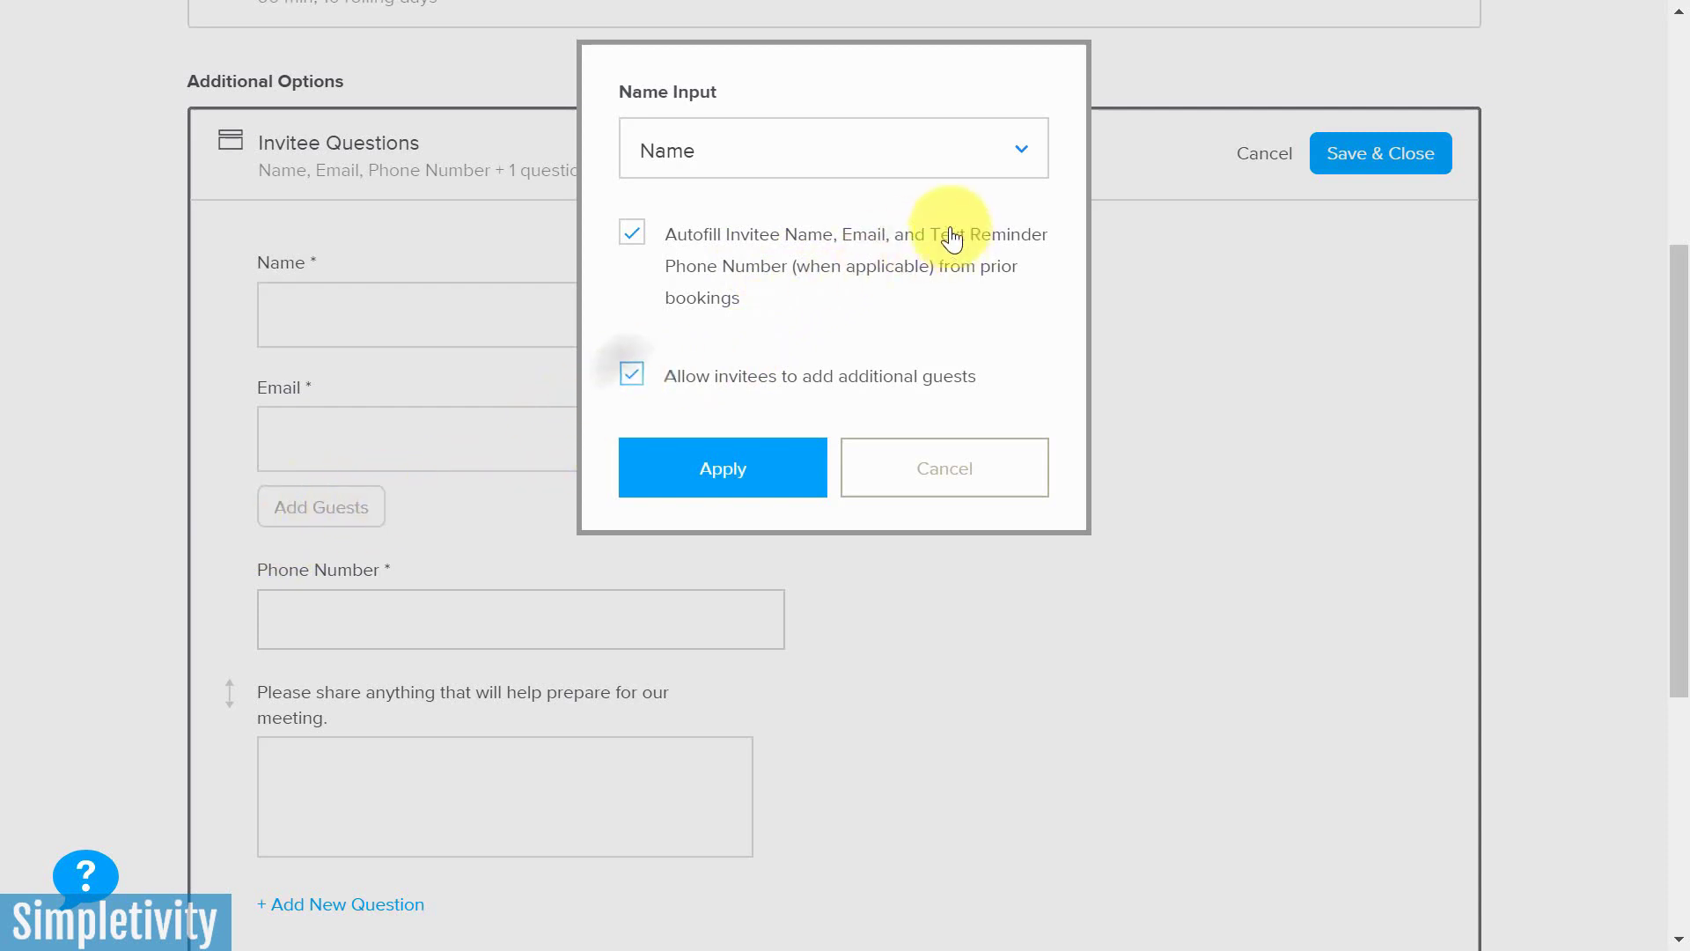
{"action": "left_click", "coordinate": [1012, 152]}
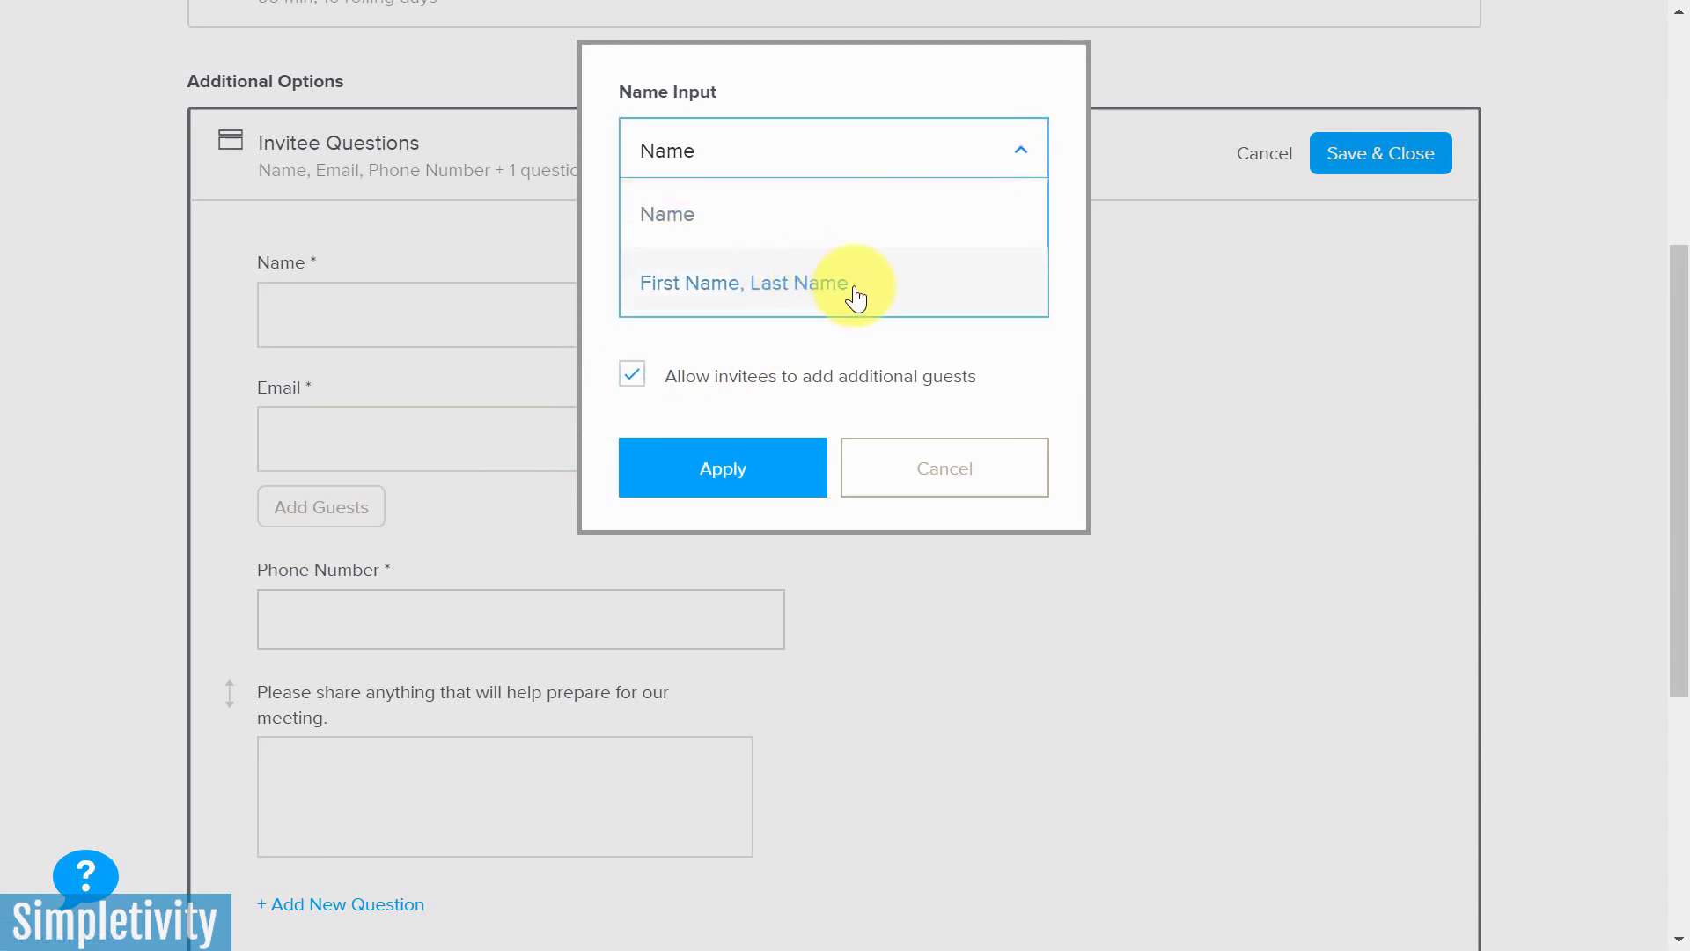
{"action": "left_click", "coordinate": [847, 234]}
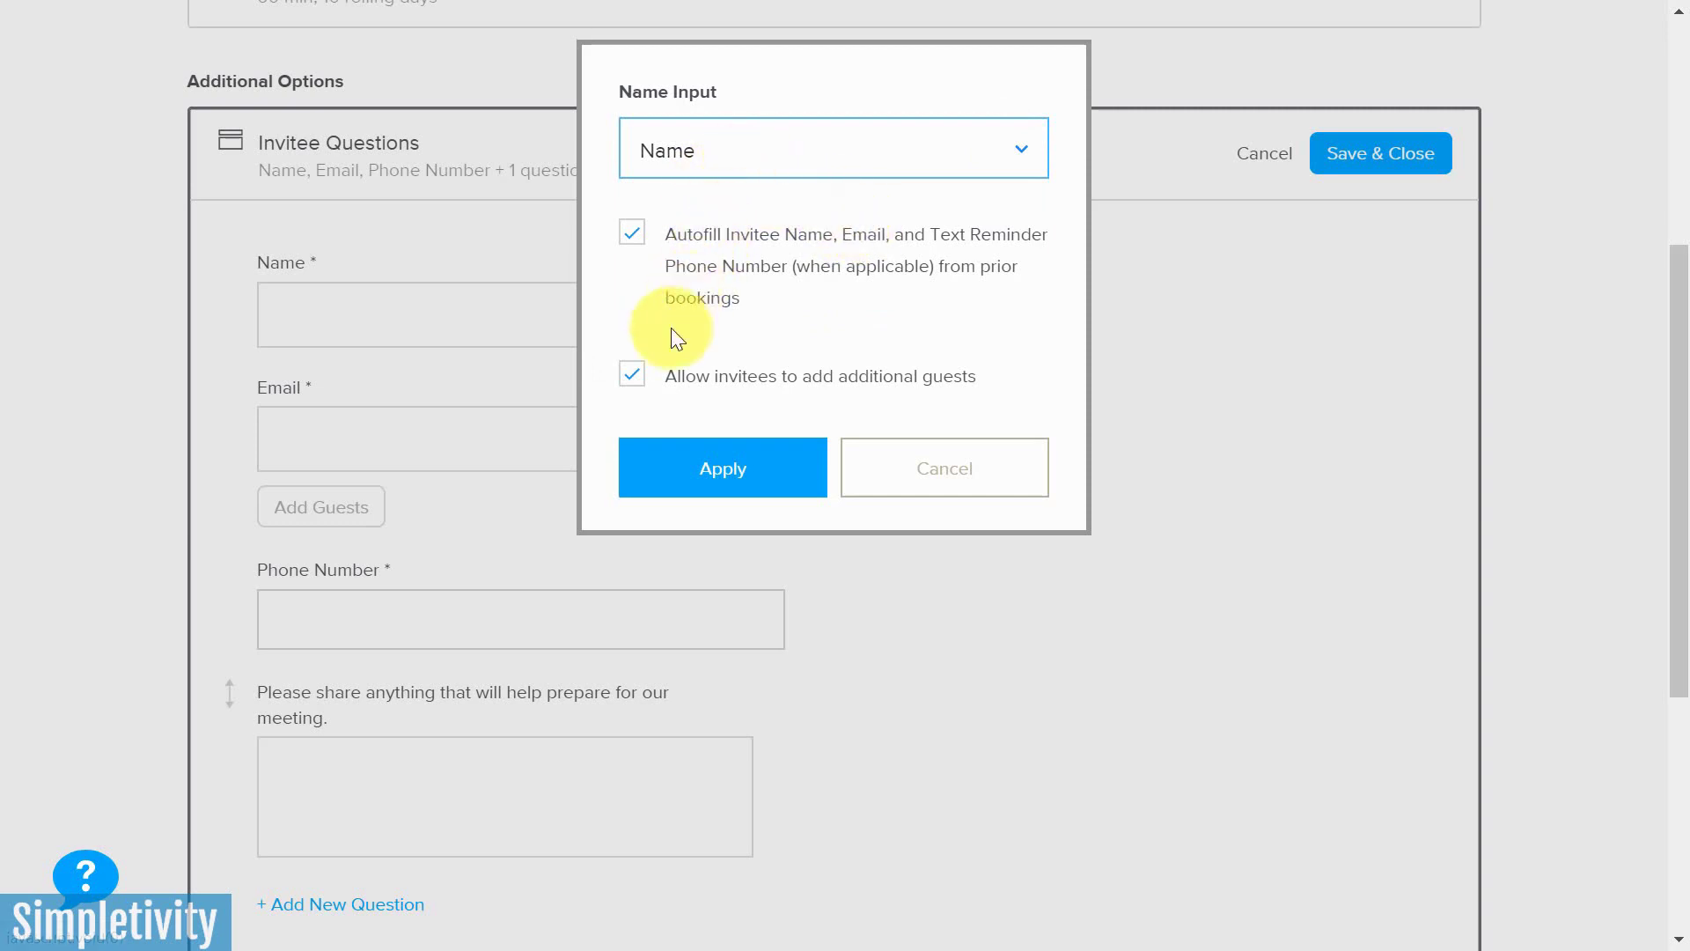
{"action": "left_click", "coordinate": [690, 462]}
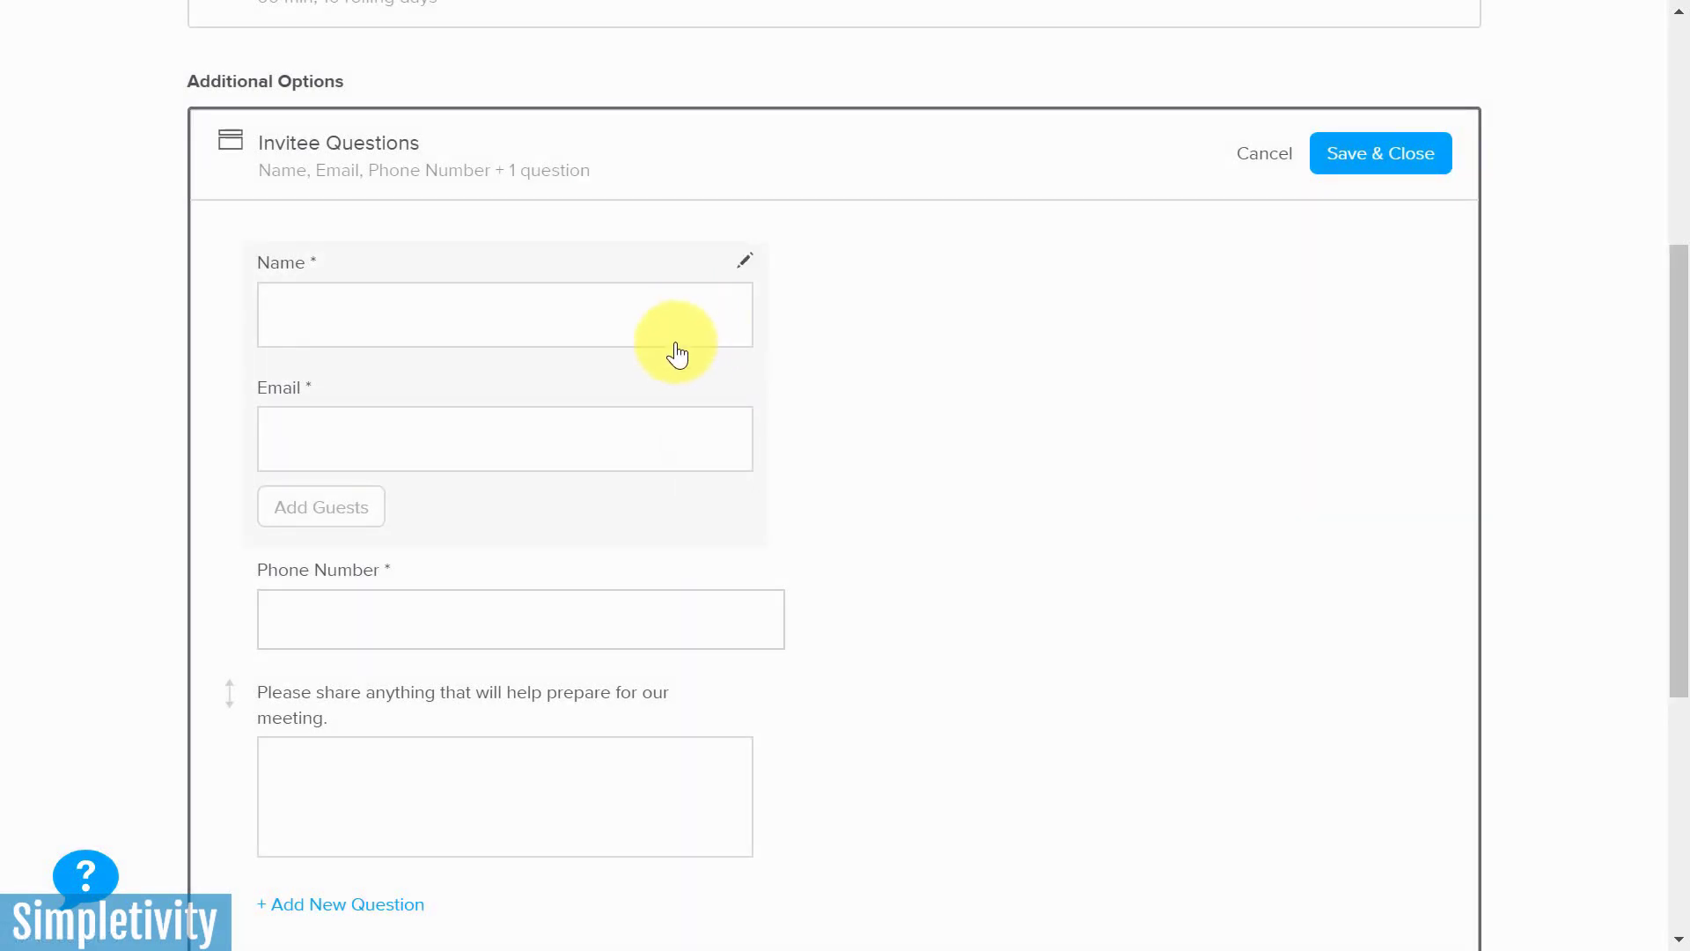
- Review the phone number and meeting preparation questions, and save the invitee questions
{"action": "scroll", "coordinate": [678, 352], "scroll_direction": "down", "scroll_amount": 2}
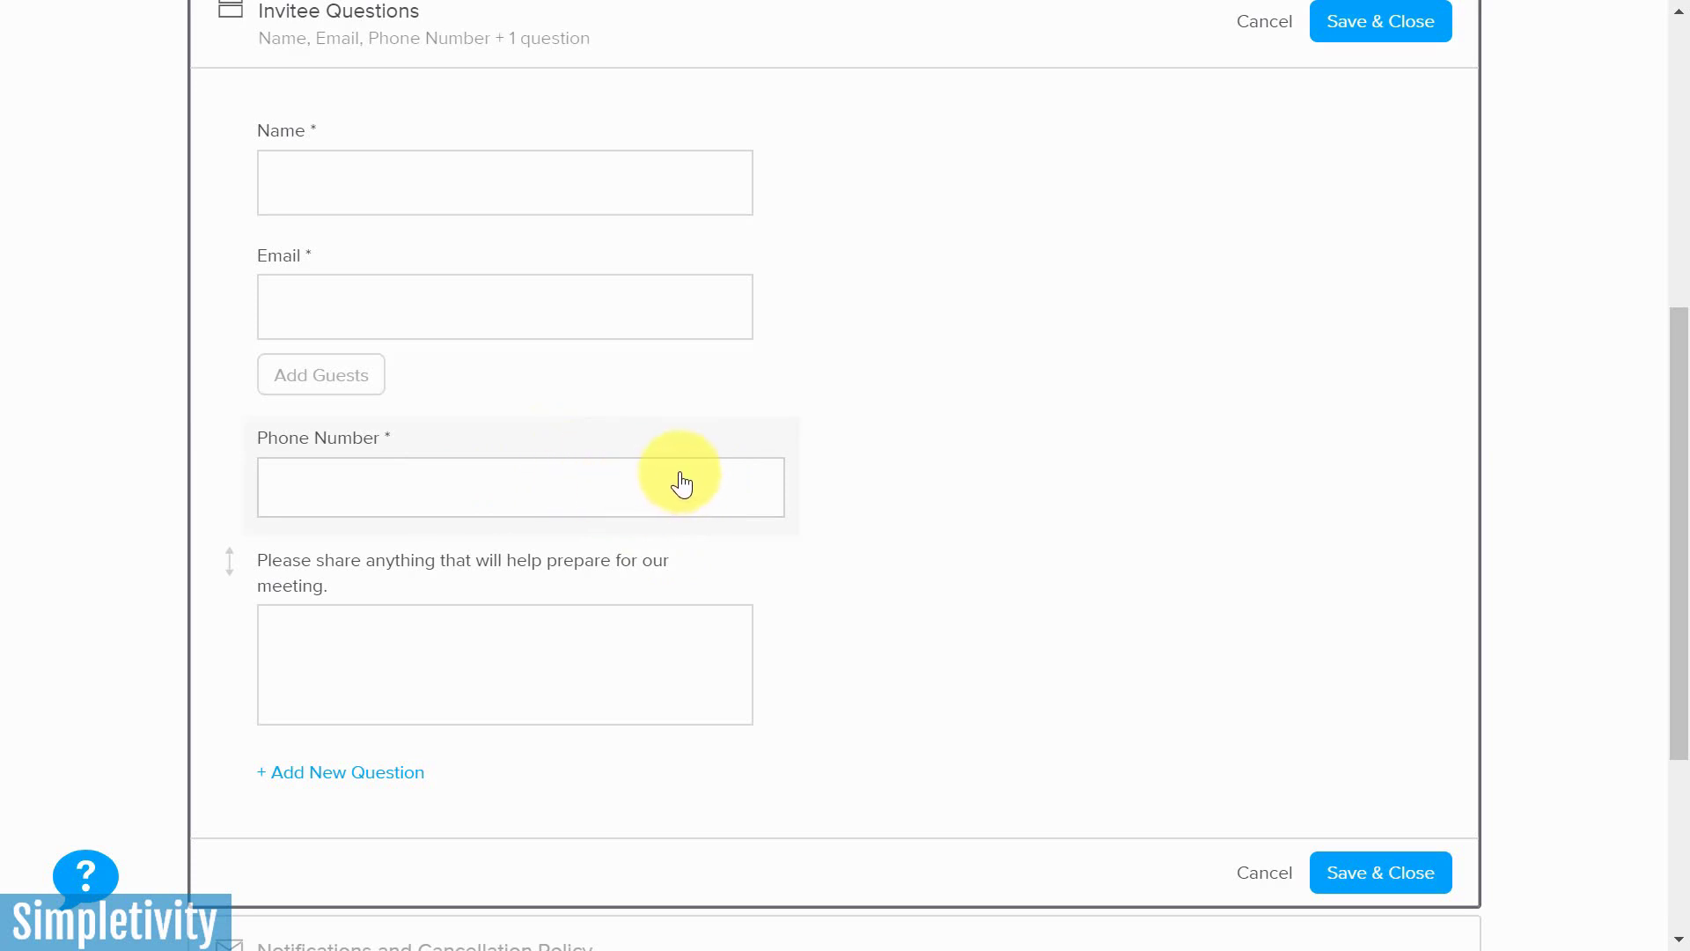
{"action": "scroll", "coordinate": [678, 483], "scroll_direction": "down", "scroll_amount": 3}
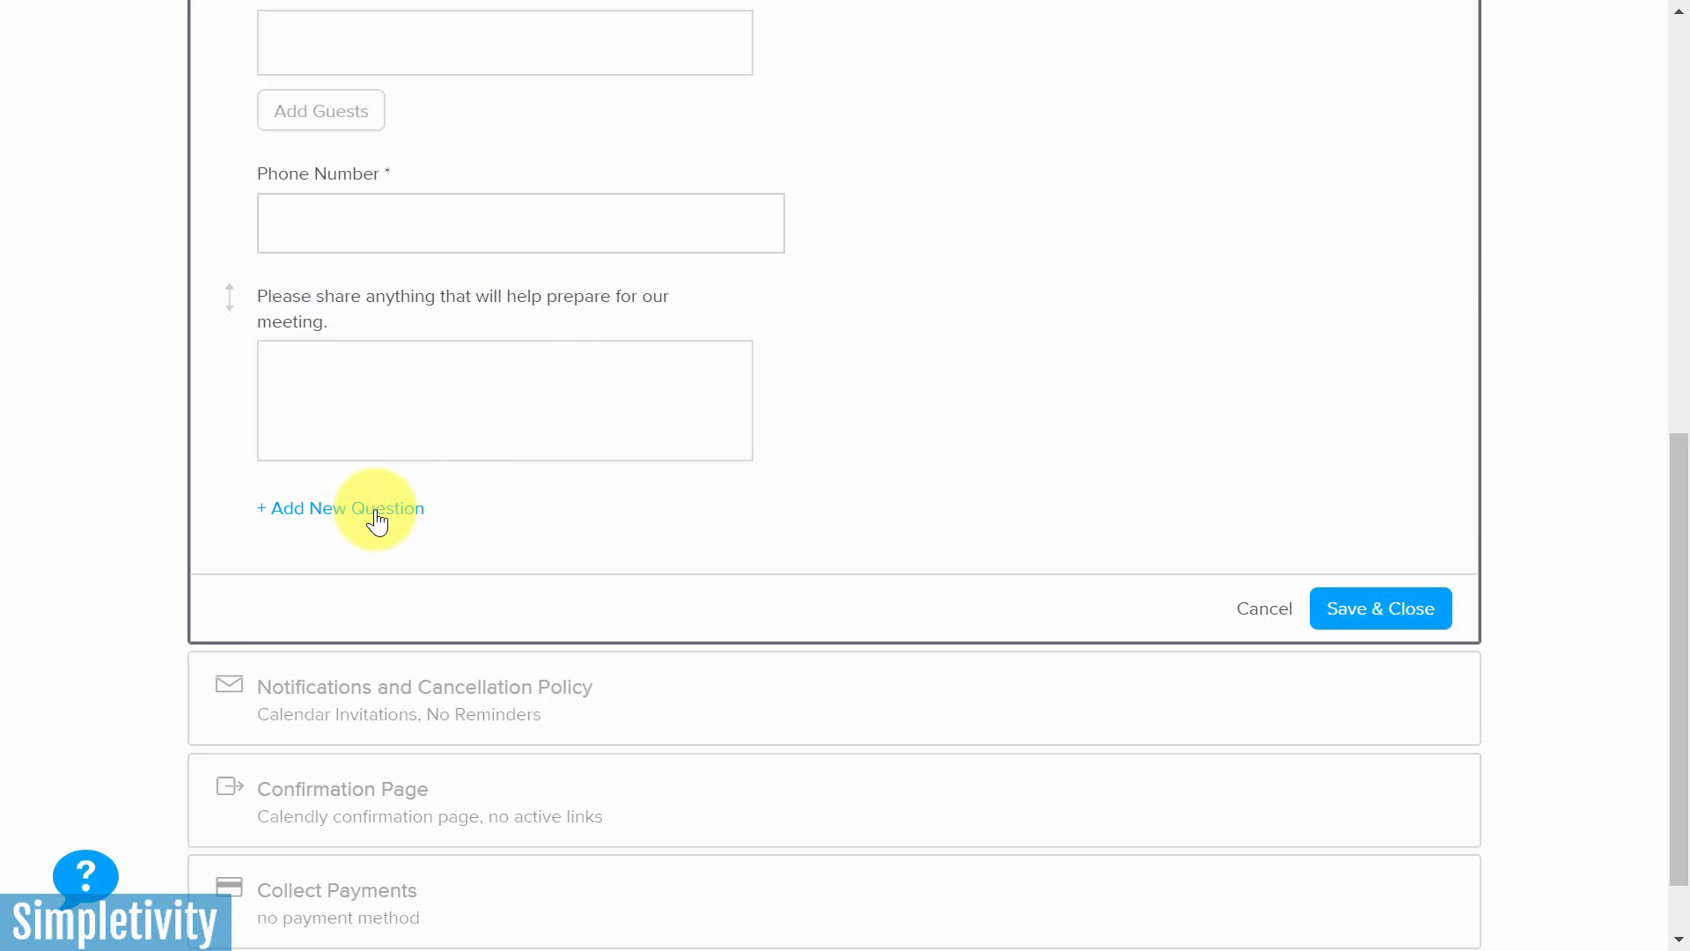
{"action": "left_click", "coordinate": [1369, 615]}
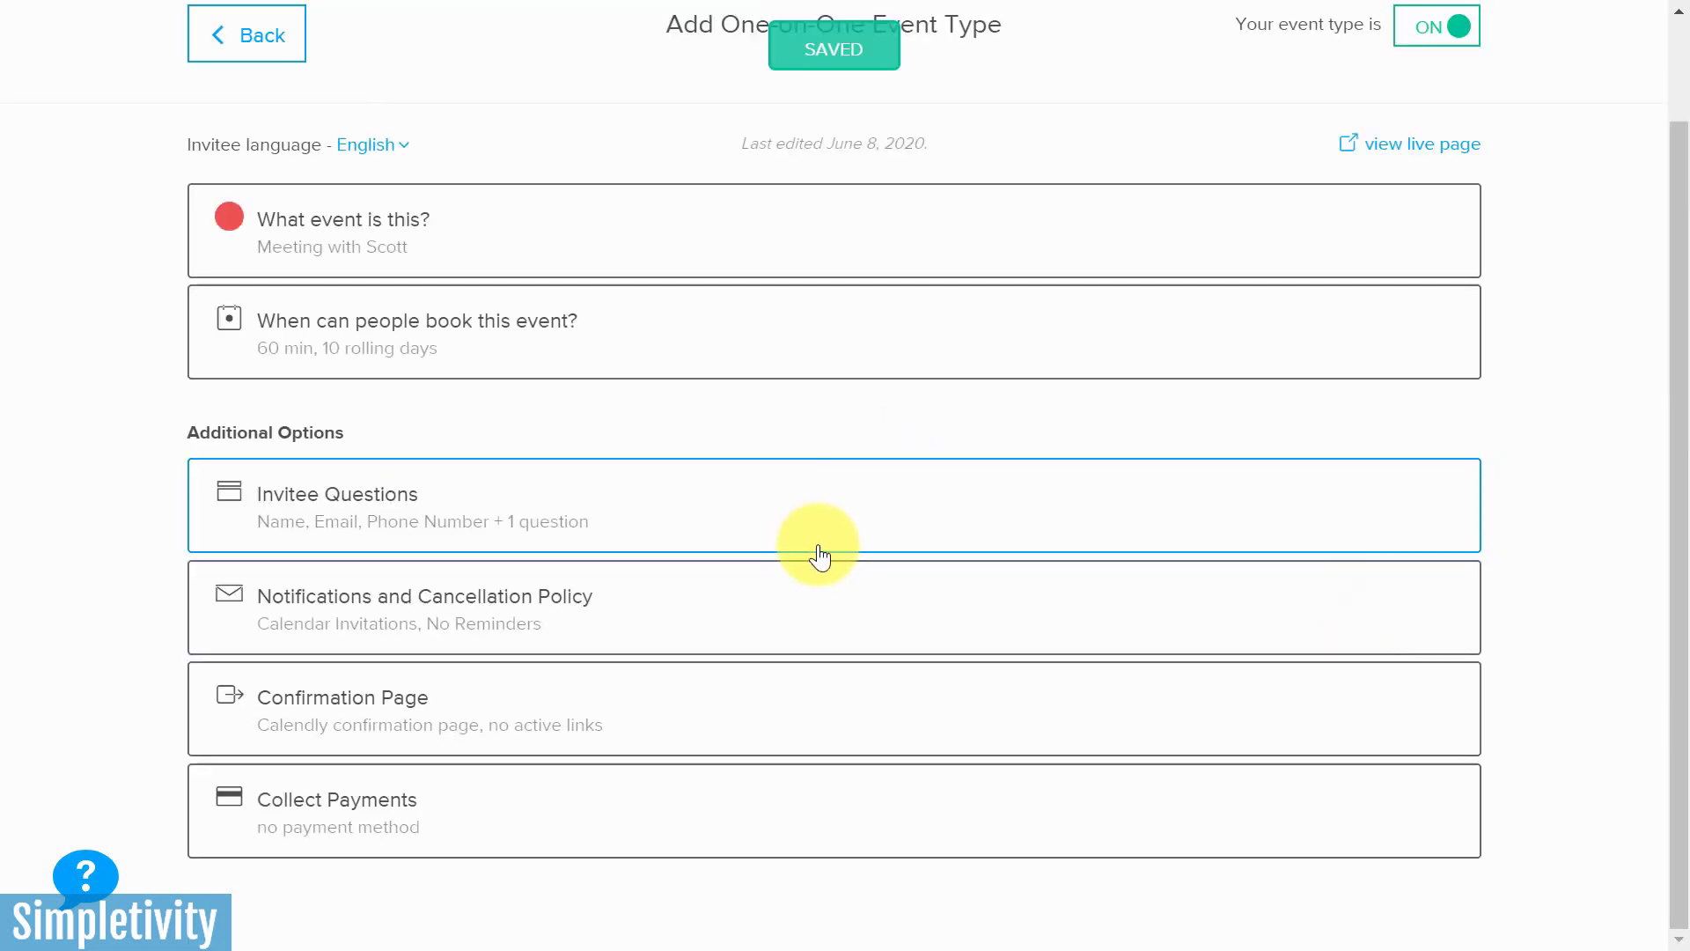
- Open the notifications and cancellation policy settings and examine the title and body template of the calendar invitations
{"action": "left_click", "coordinate": [604, 596]}
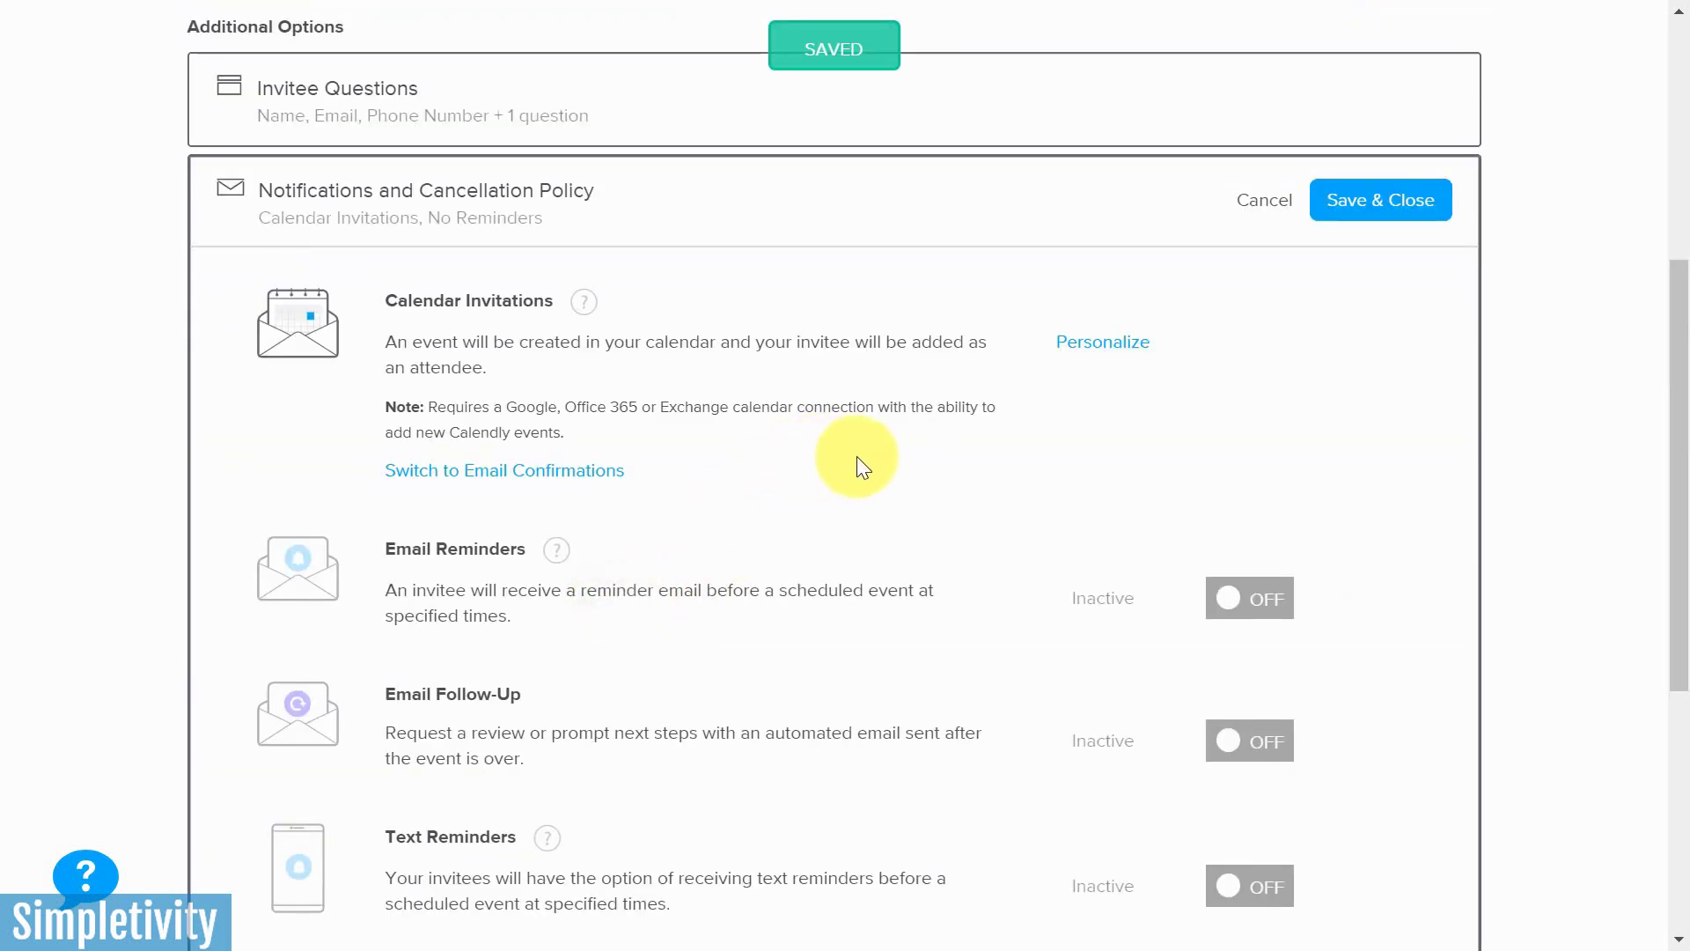
{"action": "scroll", "coordinate": [854, 458], "scroll_direction": "down", "scroll_amount": 2}
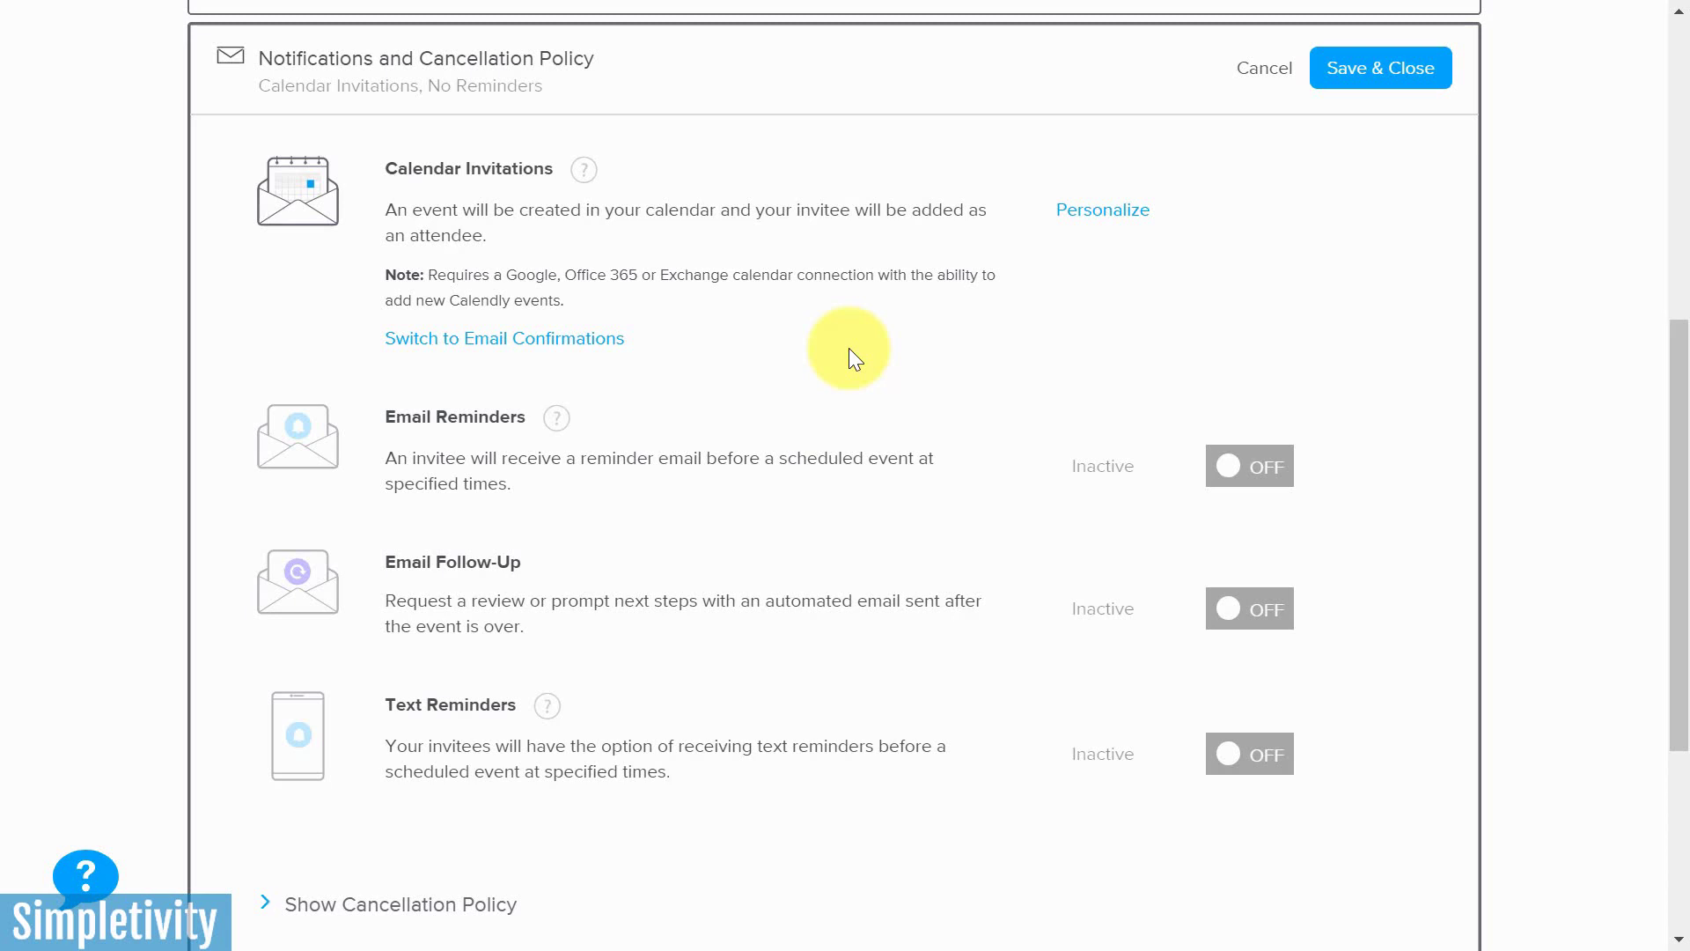
{"action": "left_click", "coordinate": [1100, 211]}
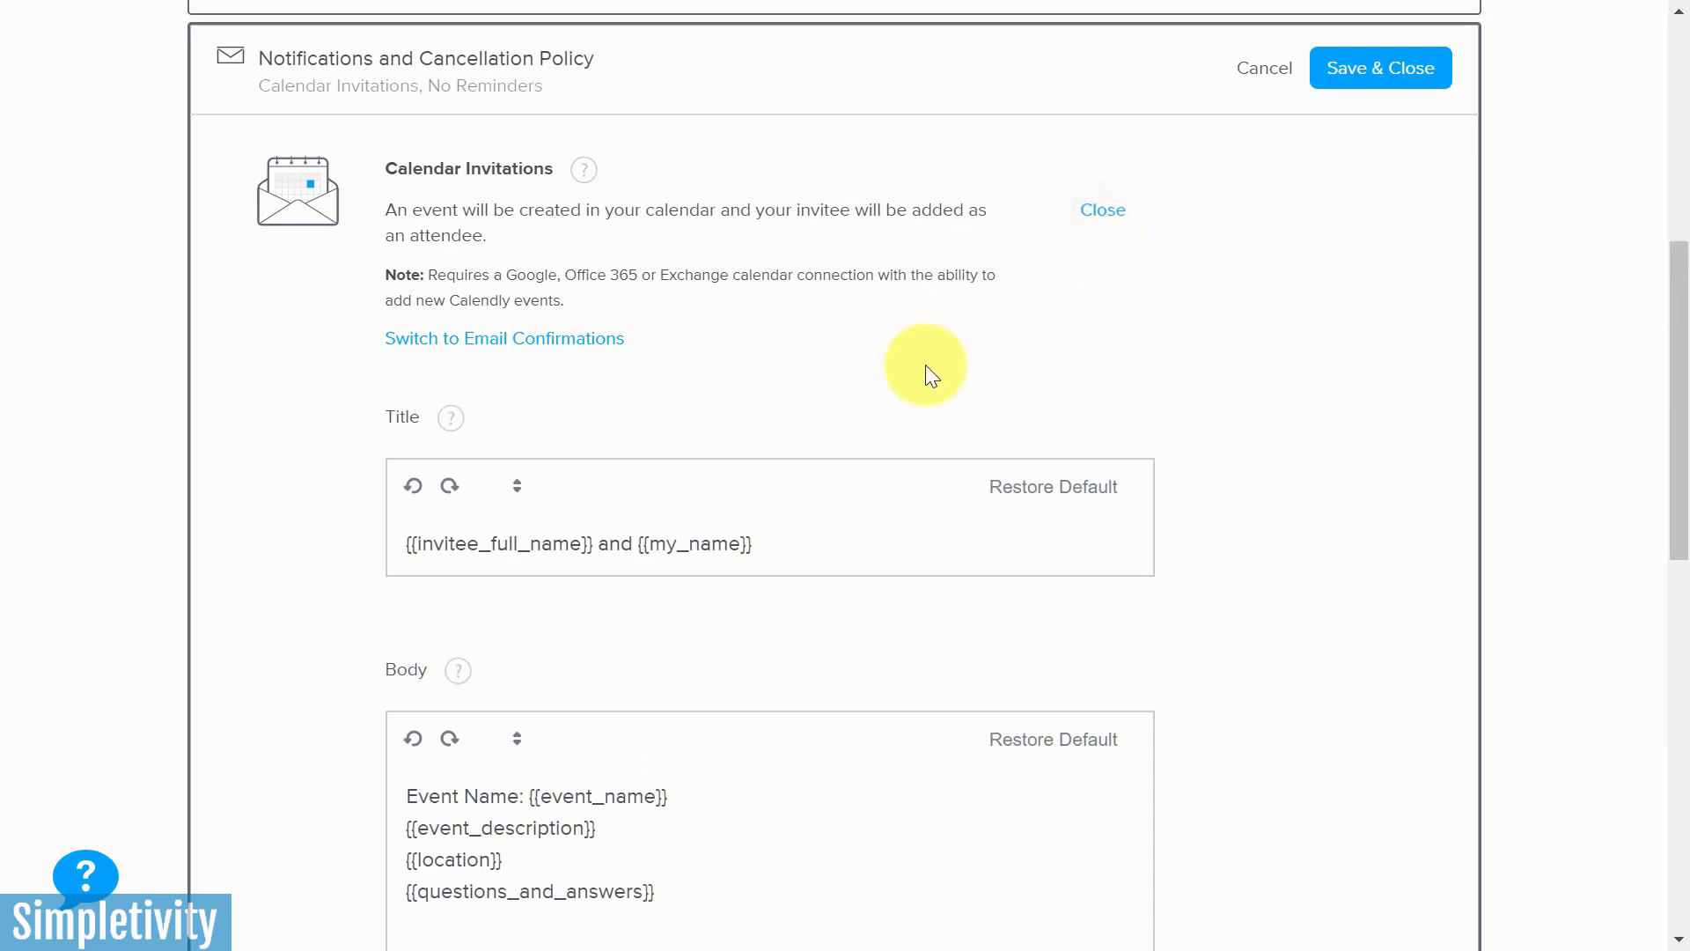
{"action": "scroll", "coordinate": [926, 364], "scroll_direction": "down", "scroll_amount": 3}
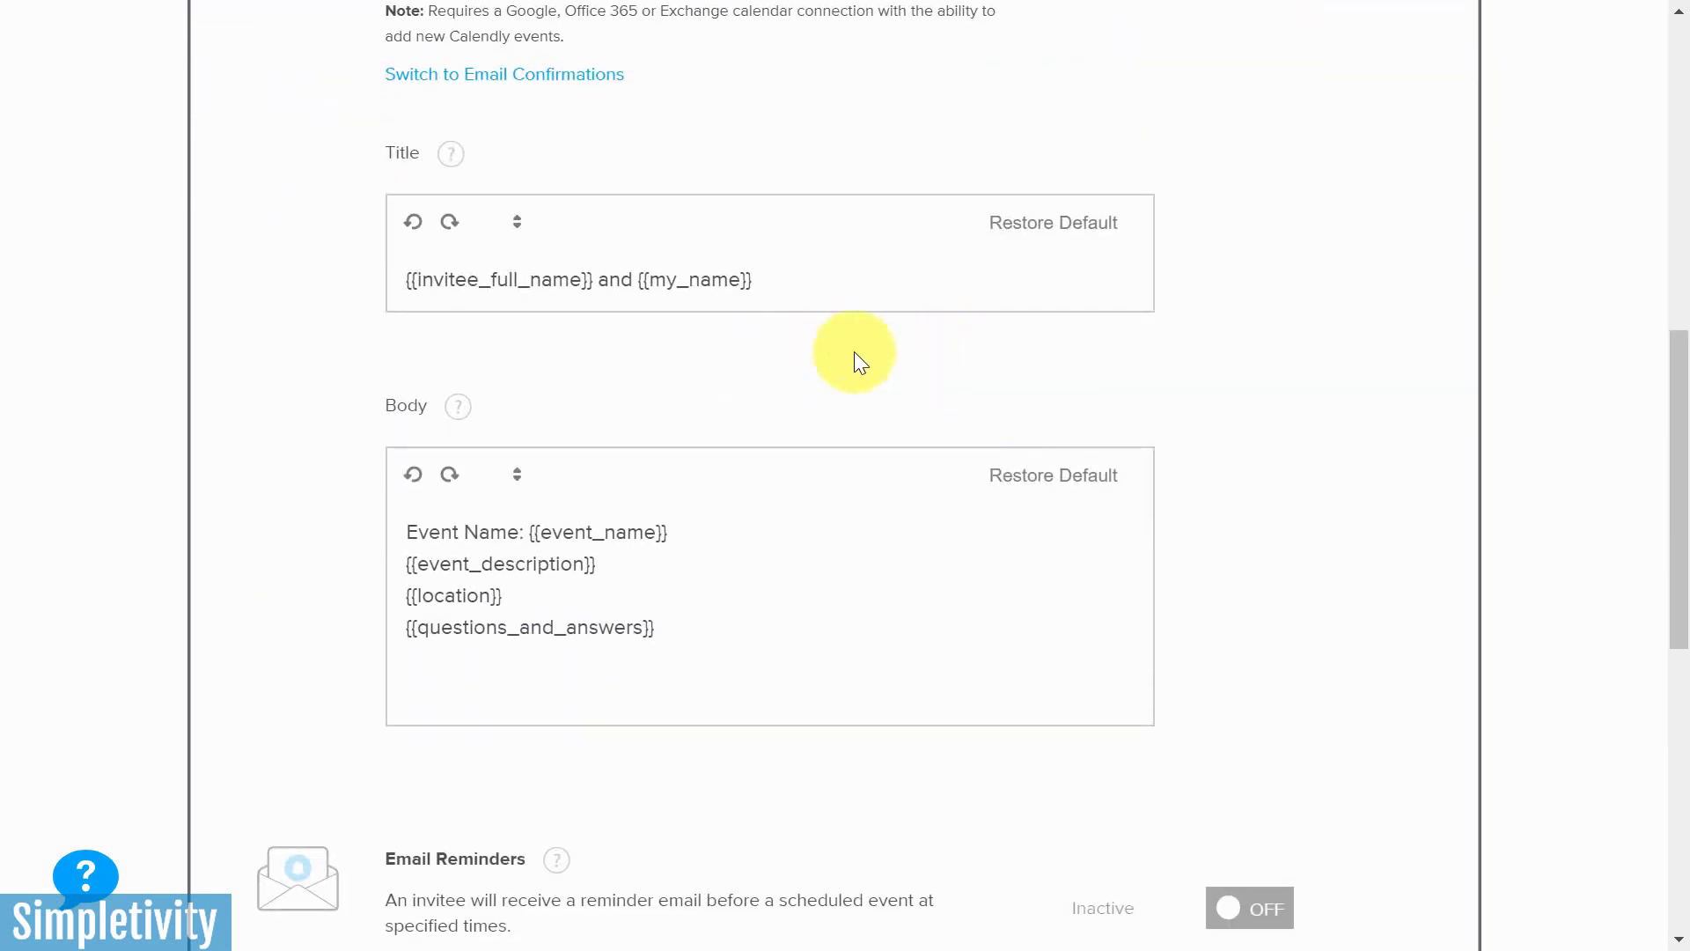
{"action": "scroll", "coordinate": [822, 371], "scroll_direction": "up", "scroll_amount": 3}
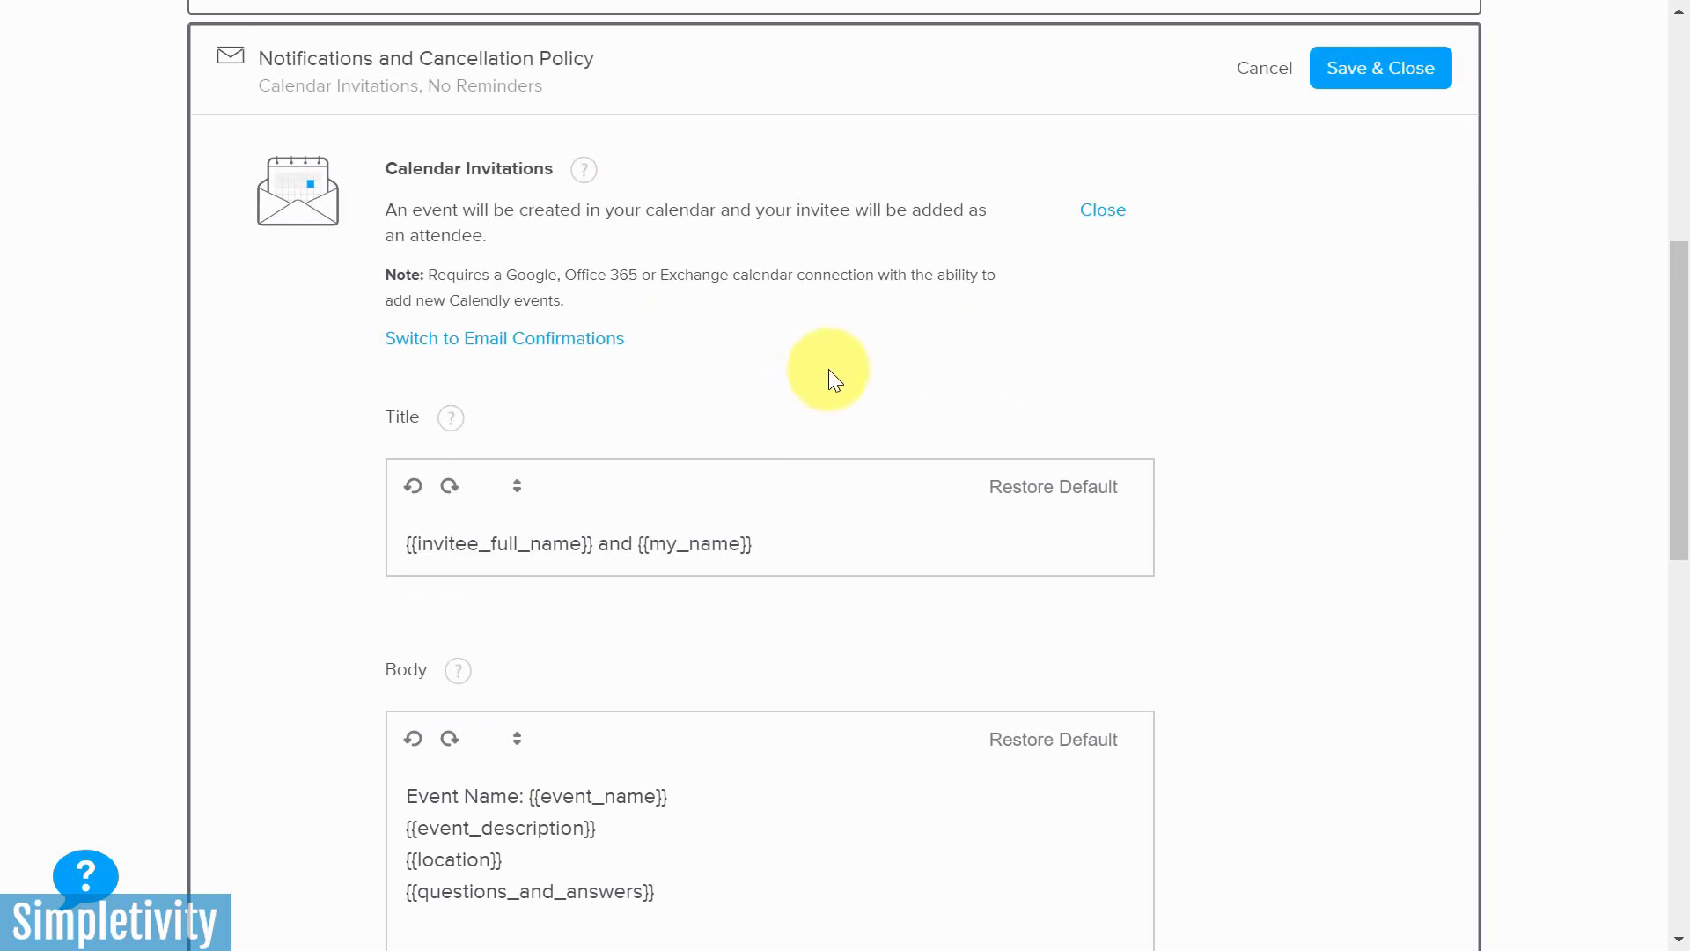
{"action": "scroll", "coordinate": [828, 370], "scroll_direction": "down", "scroll_amount": 3}
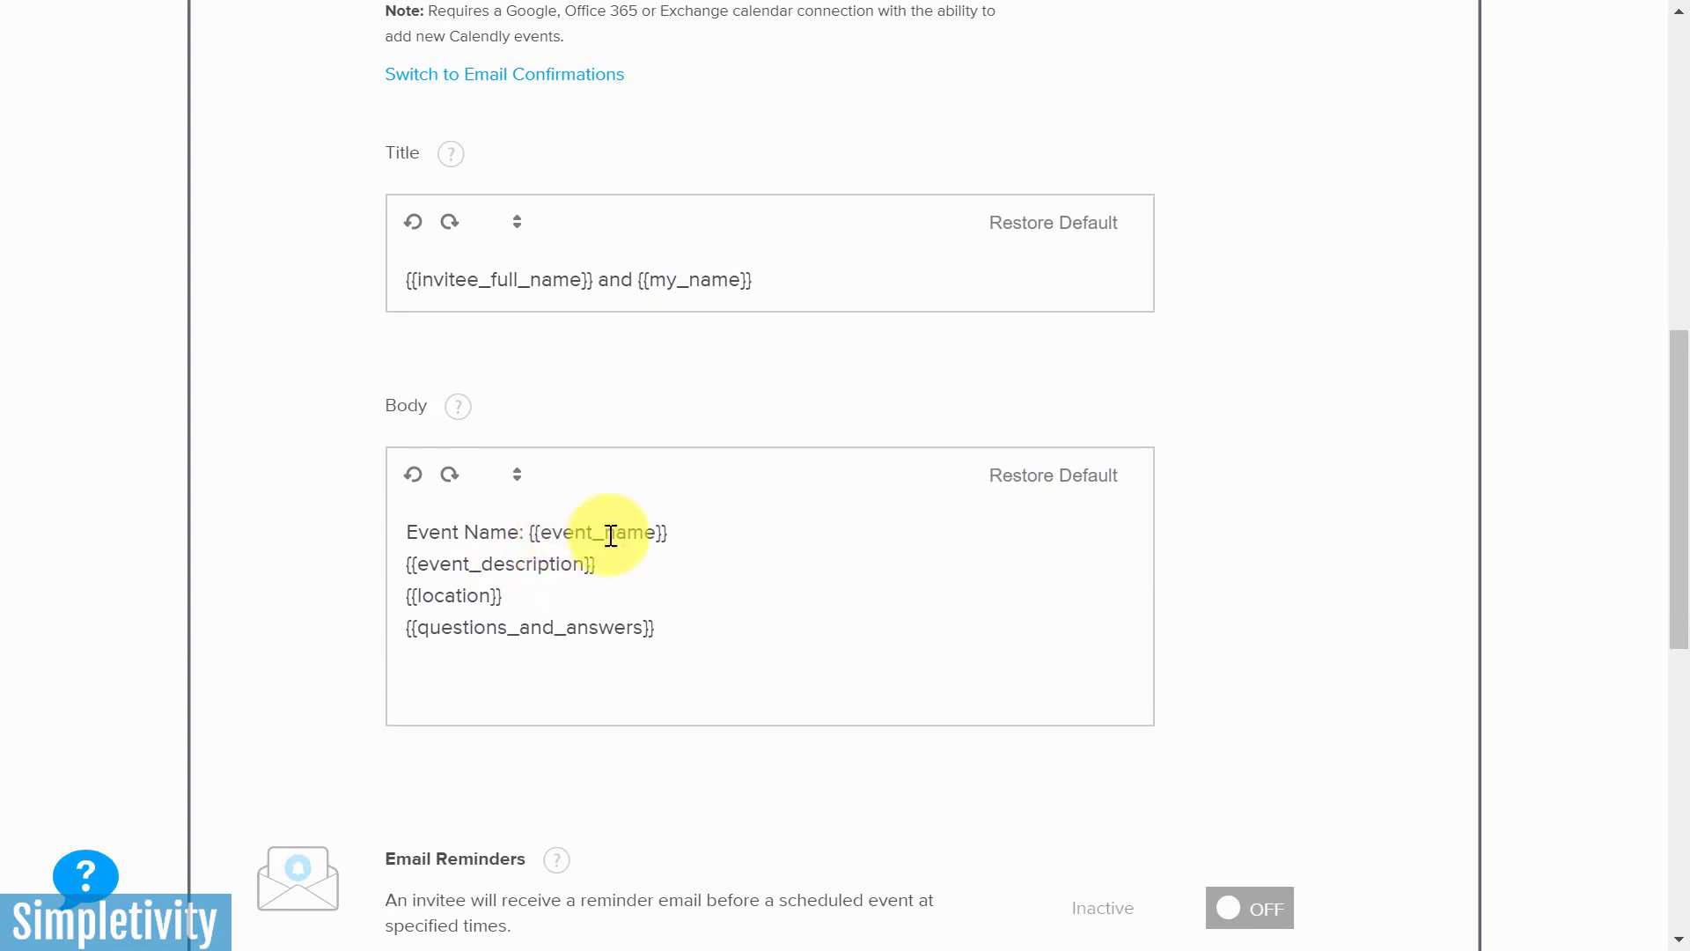
{"action": "scroll", "coordinate": [631, 555], "scroll_direction": "down", "scroll_amount": 3}
{"action": "scroll", "coordinate": [630, 554], "scroll_direction": "up", "scroll_amount": 6}
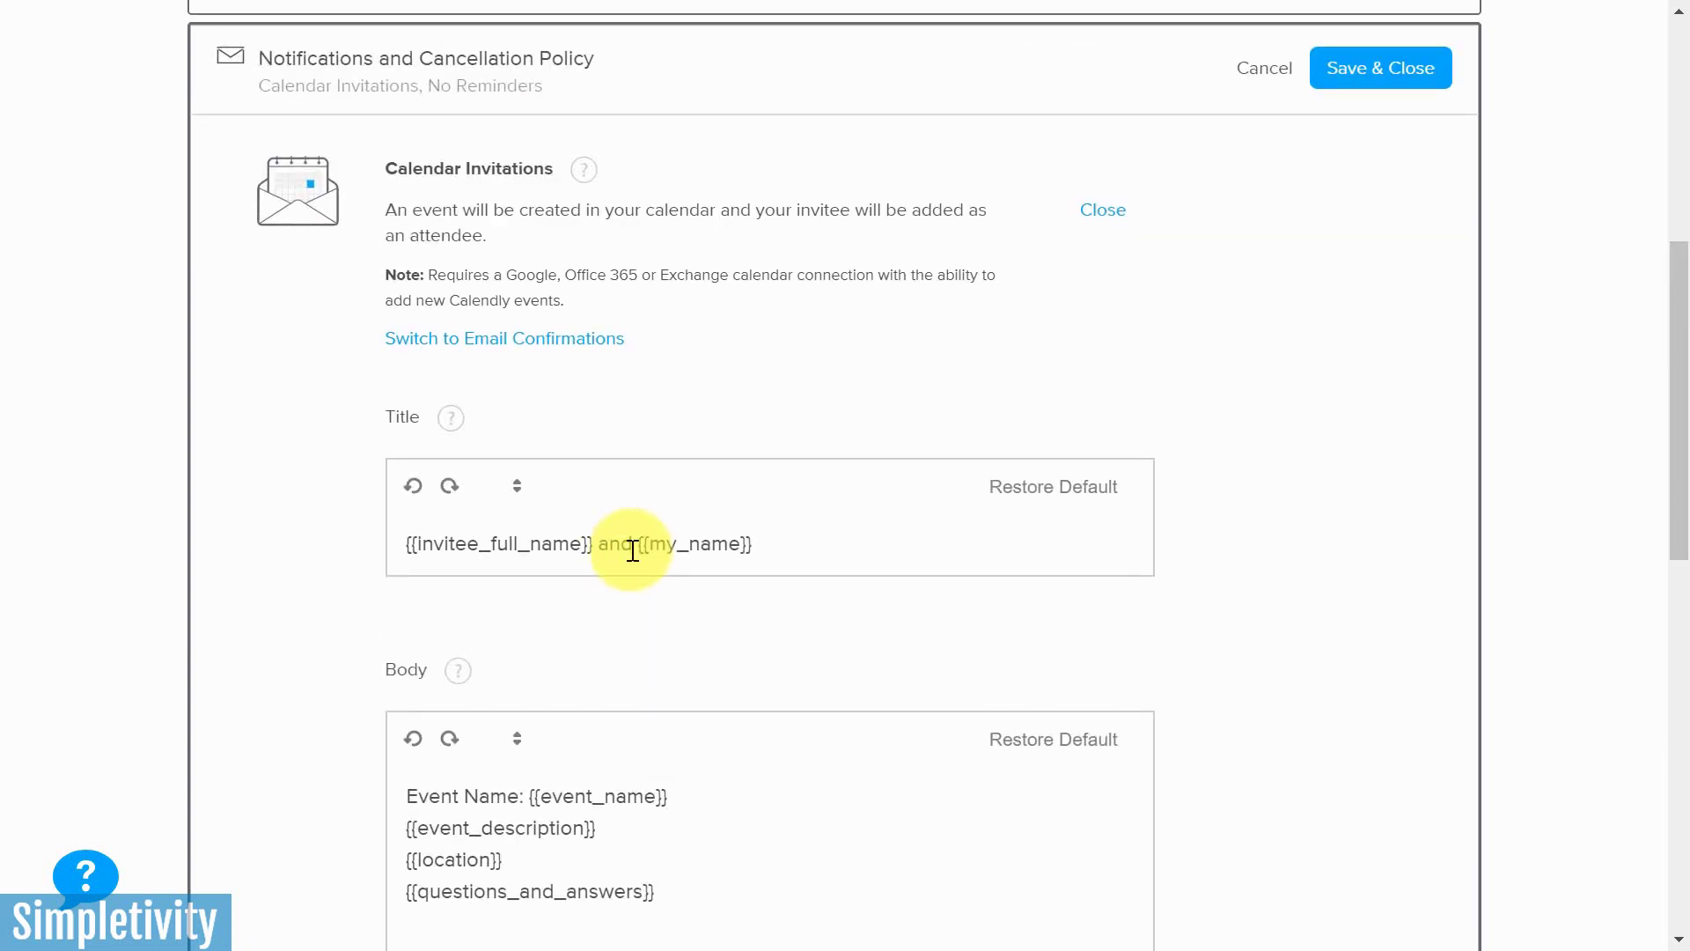
{"action": "left_click", "coordinate": [1102, 211]}
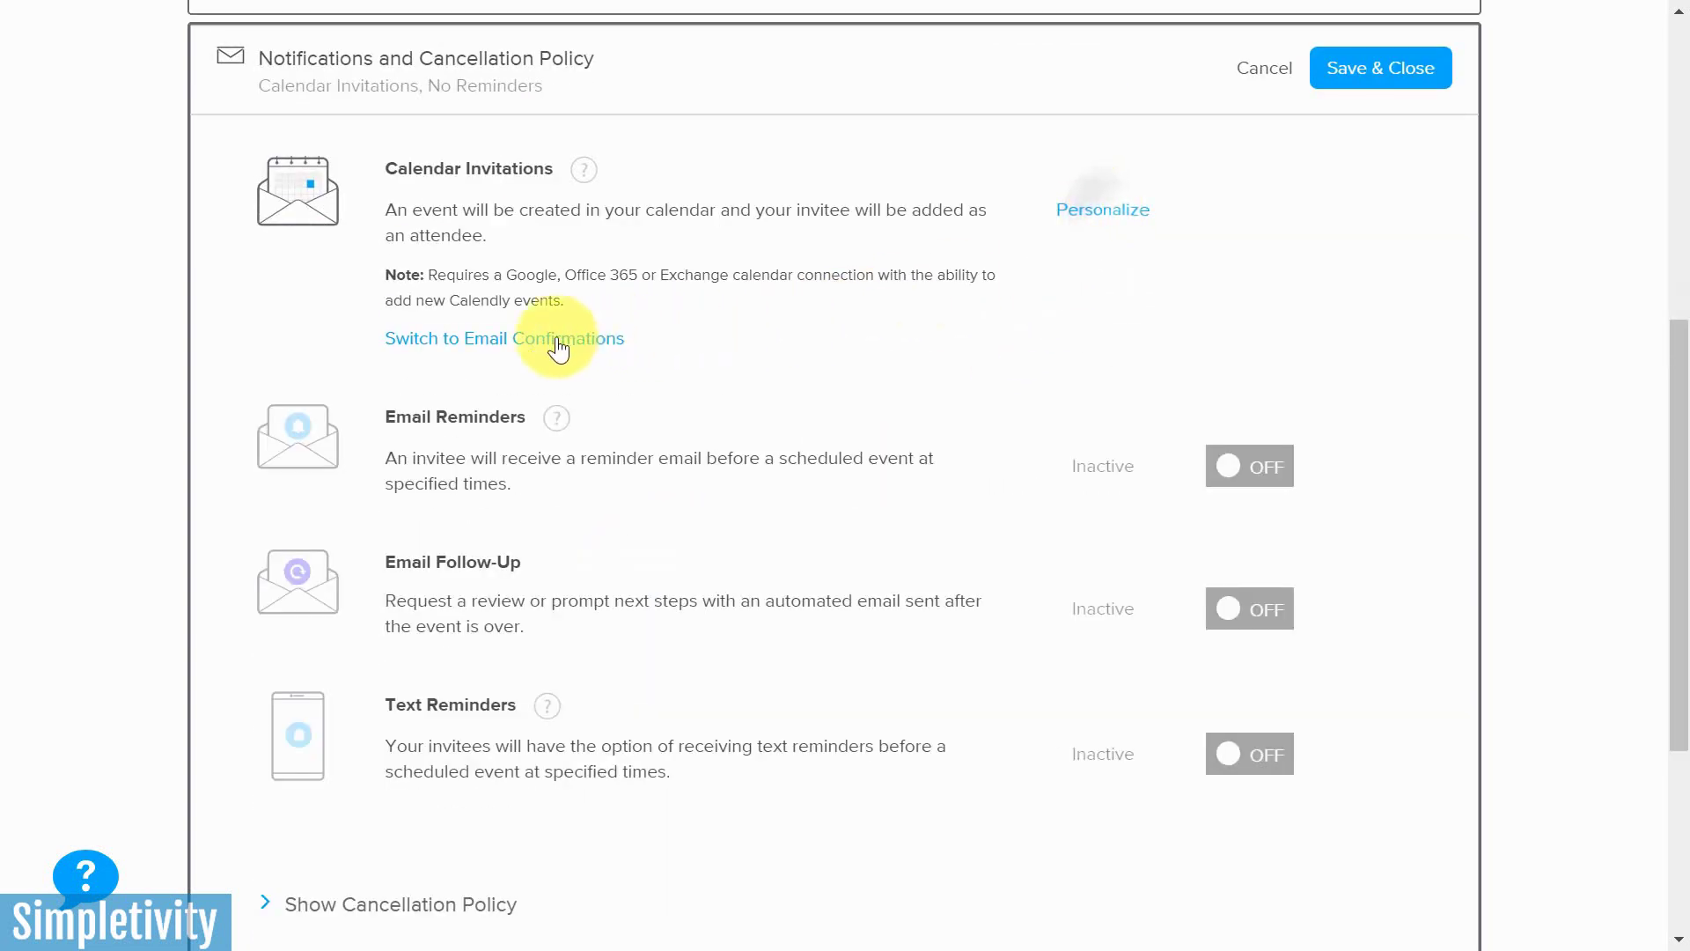
- Switch to email confirmations to examine their subject and body template, and switch back to calendar invitations
{"action": "left_click", "coordinate": [531, 339]}
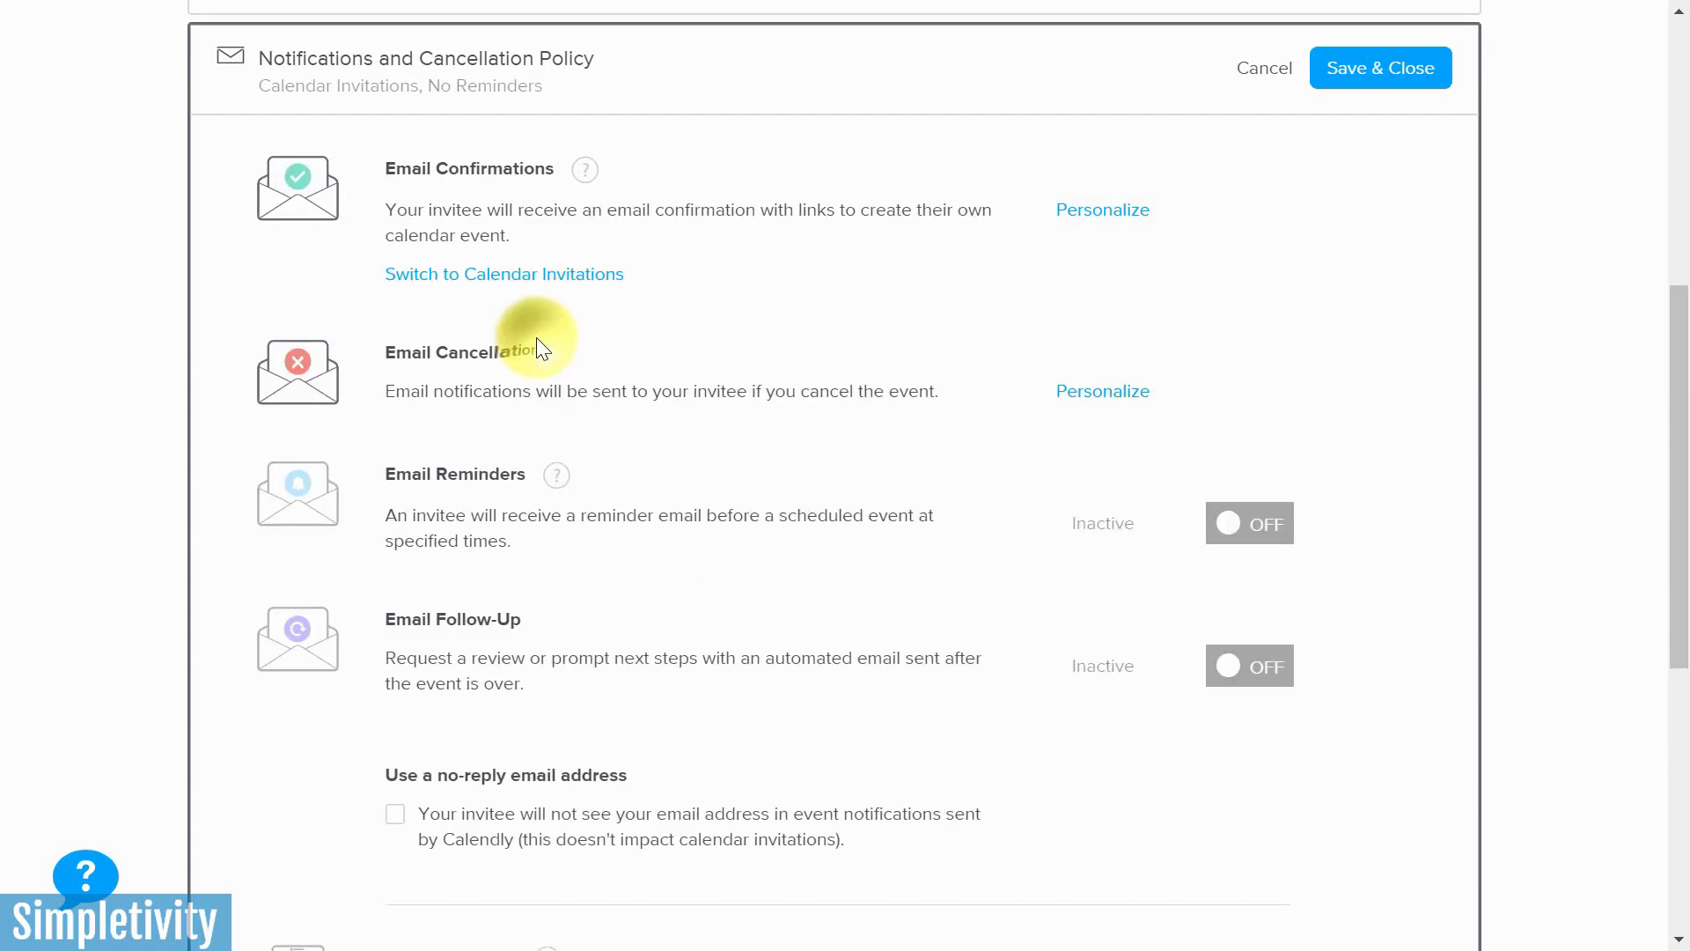
{"action": "left_click", "coordinate": [1103, 211]}
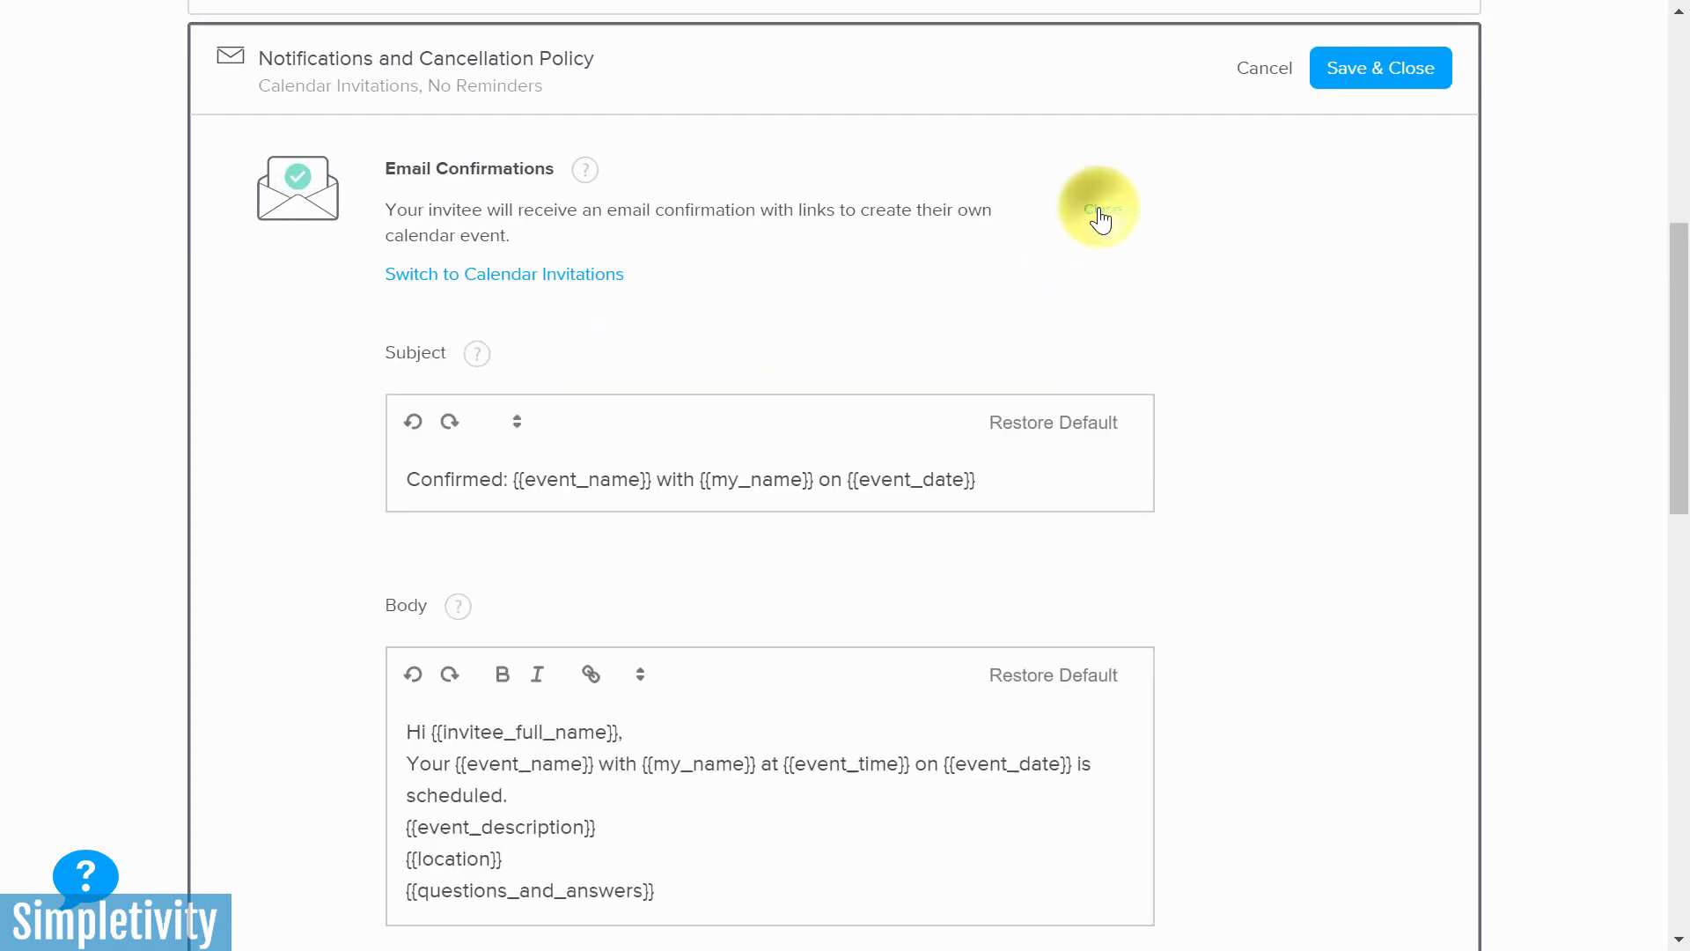
{"action": "scroll", "coordinate": [1193, 433], "scroll_direction": "down", "scroll_amount": 3}
{"action": "scroll", "coordinate": [1179, 433], "scroll_direction": "down", "scroll_amount": 1}
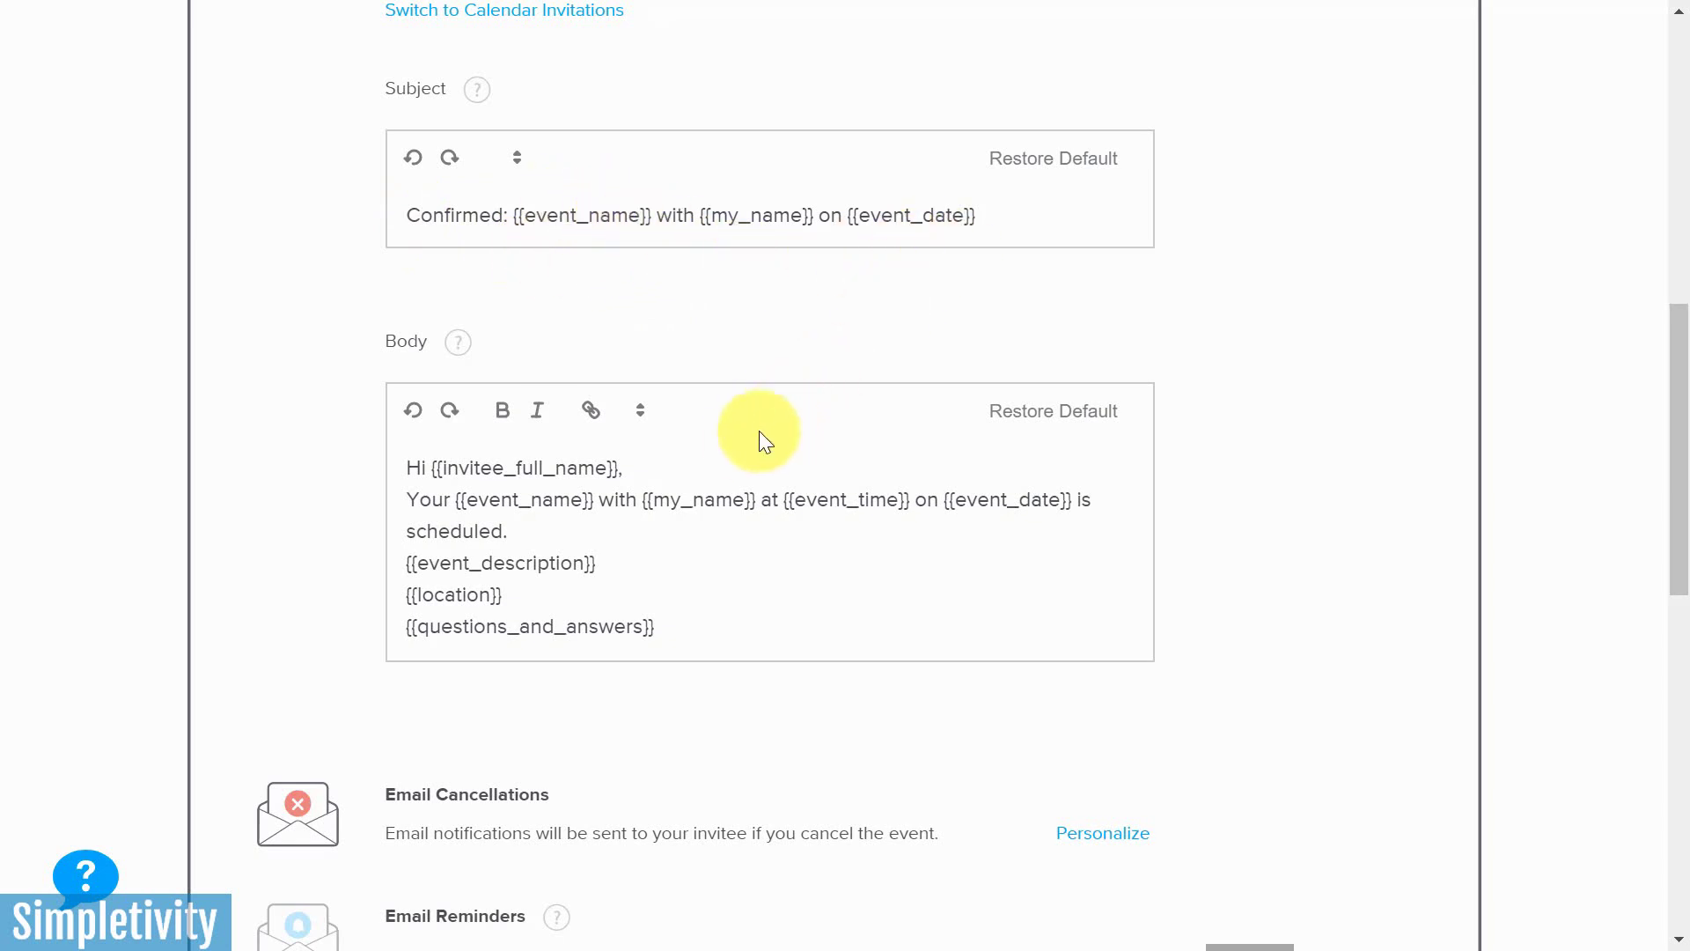
{"action": "scroll", "coordinate": [758, 431], "scroll_direction": "down", "scroll_amount": 3}
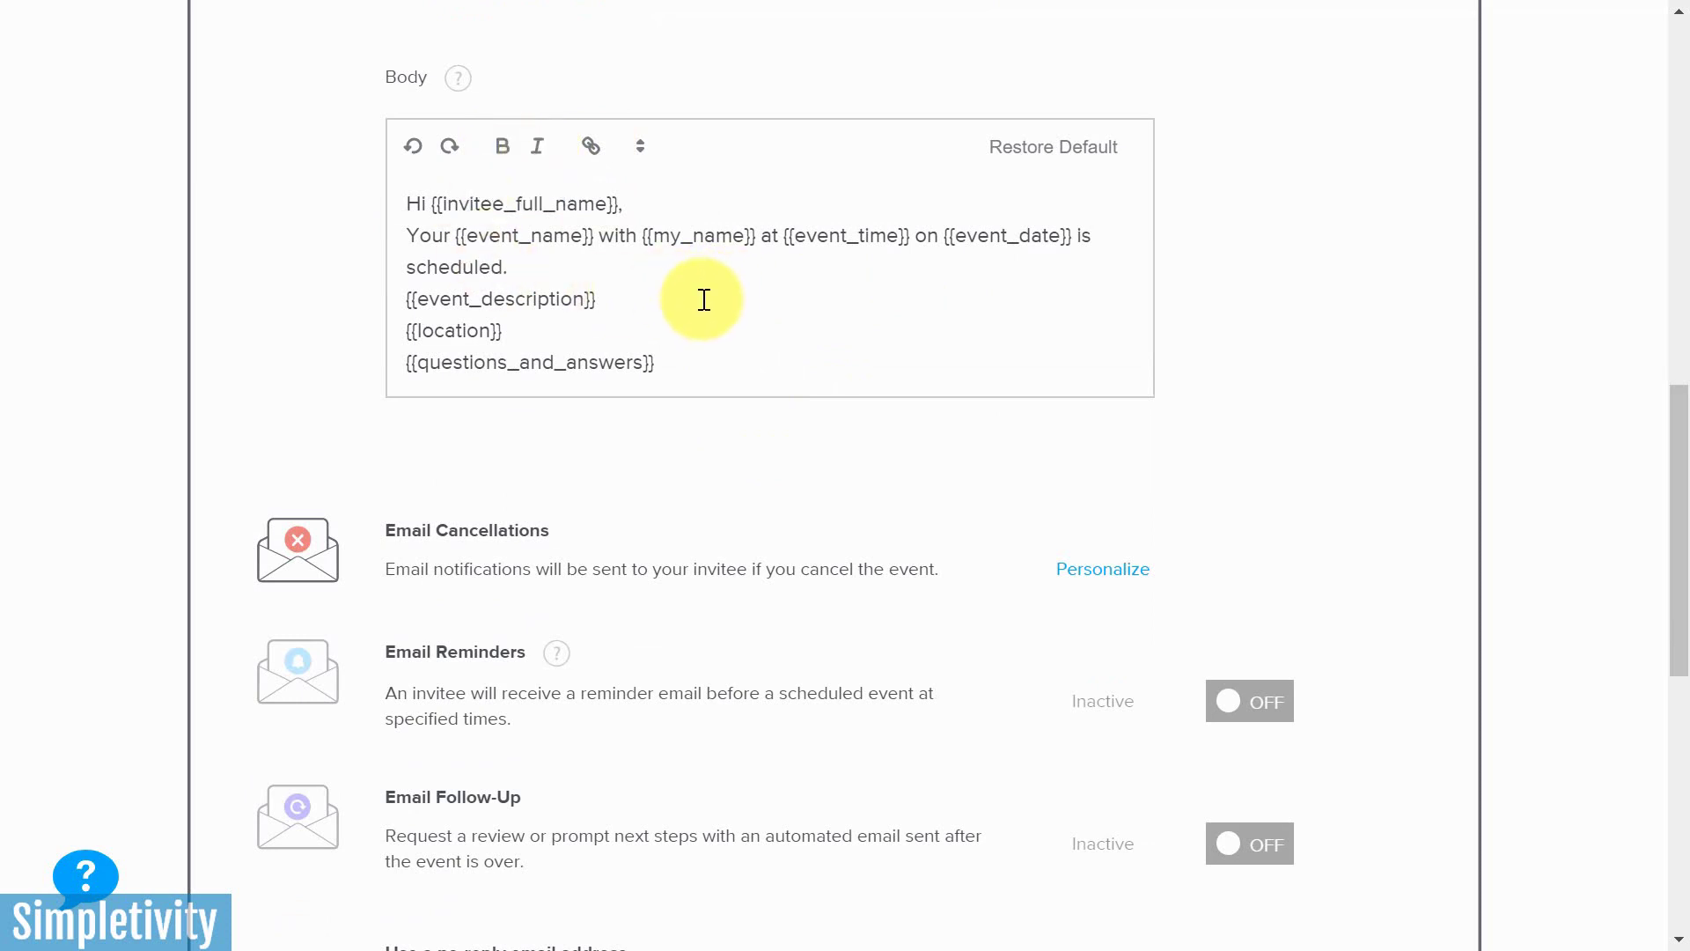
{"action": "scroll", "coordinate": [722, 313], "scroll_direction": "up", "scroll_amount": 6}
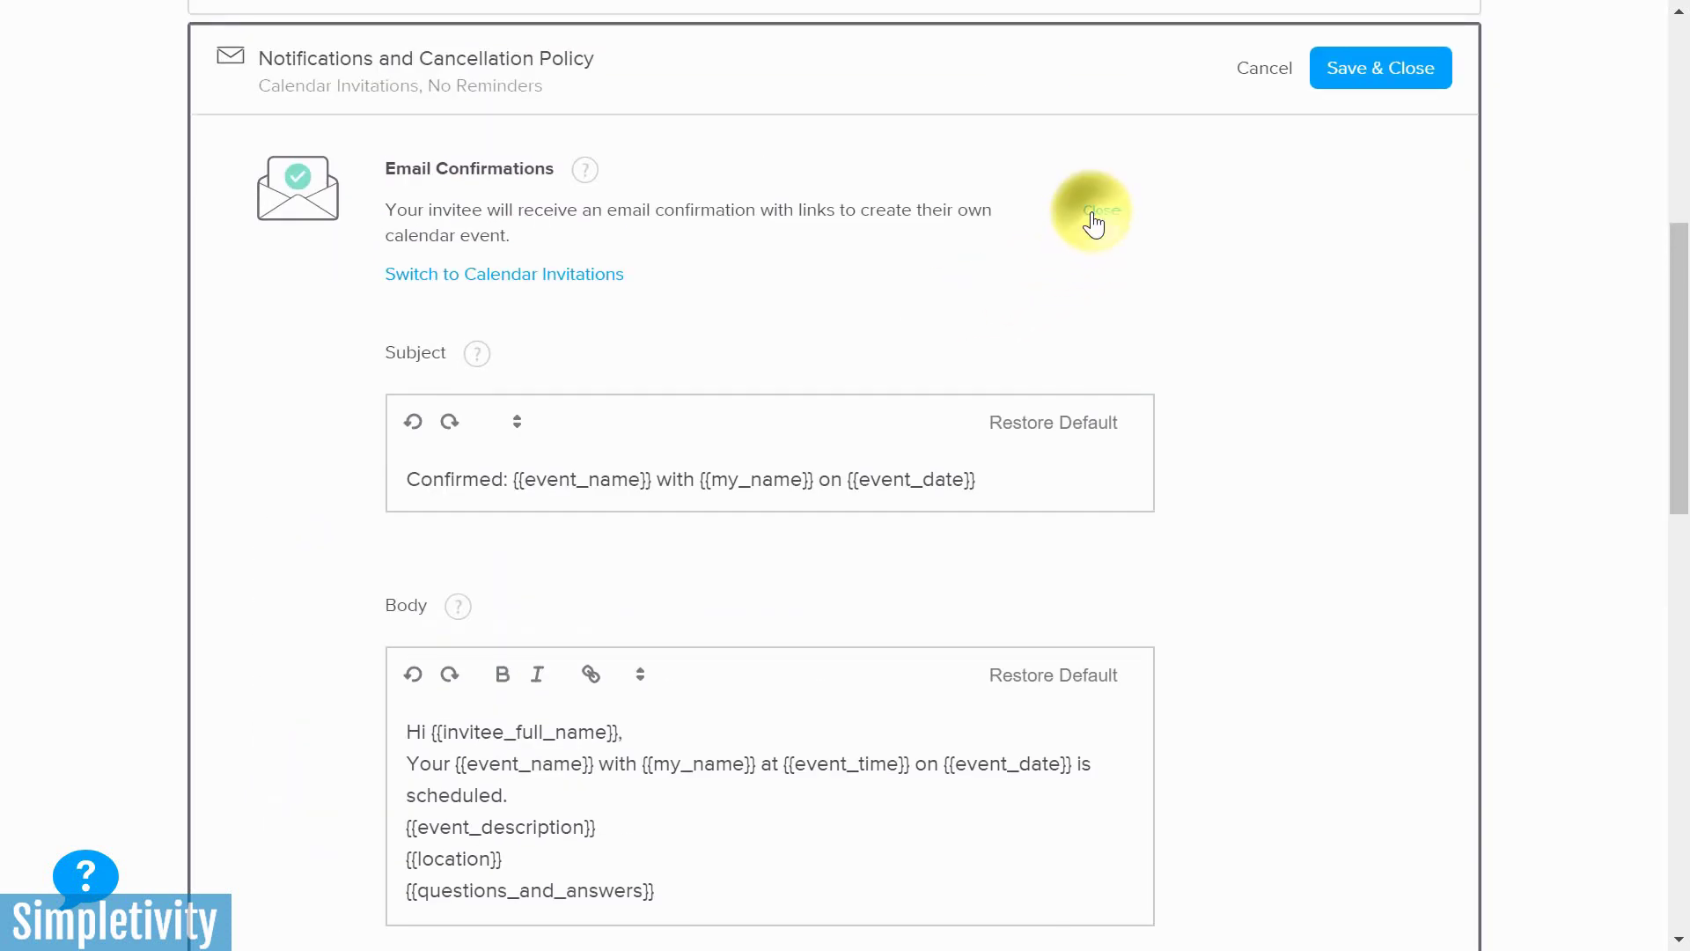
{"action": "left_click", "coordinate": [1093, 225]}
{"action": "left_click", "coordinate": [515, 275]}
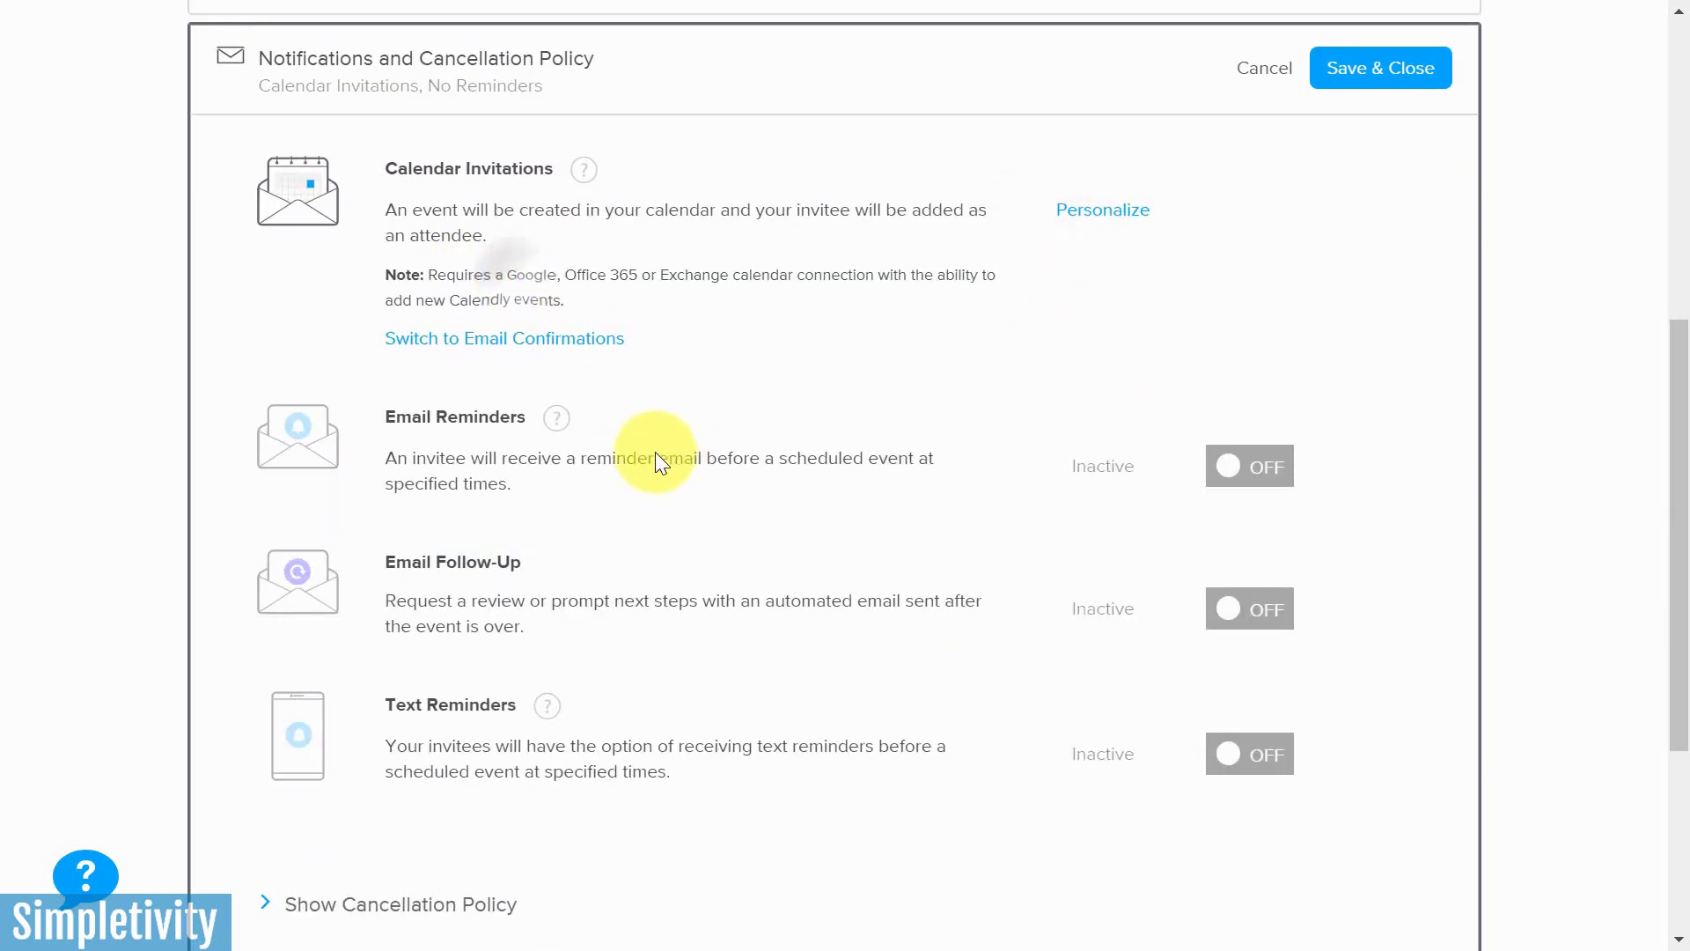
- Review the reminder, follow-up and cancellation policy options, and save the notifications and cancellation policy settings
{"action": "scroll", "coordinate": [654, 456], "scroll_direction": "down", "scroll_amount": 2}
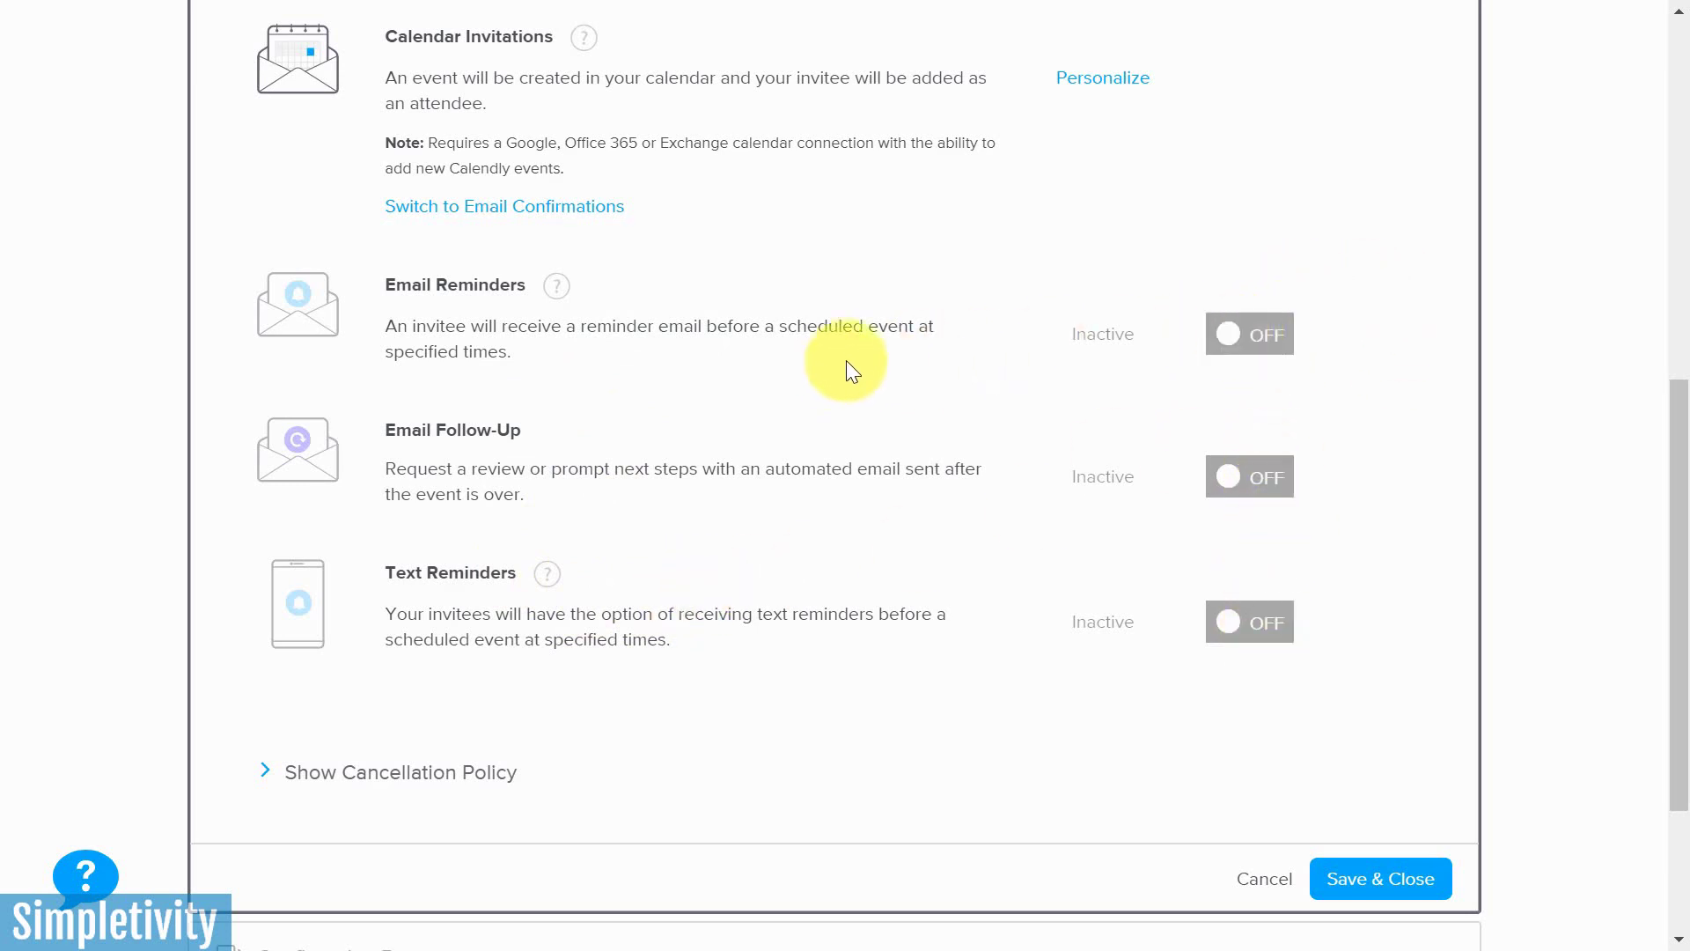
{"action": "scroll", "coordinate": [784, 372], "scroll_direction": "down", "scroll_amount": 3}
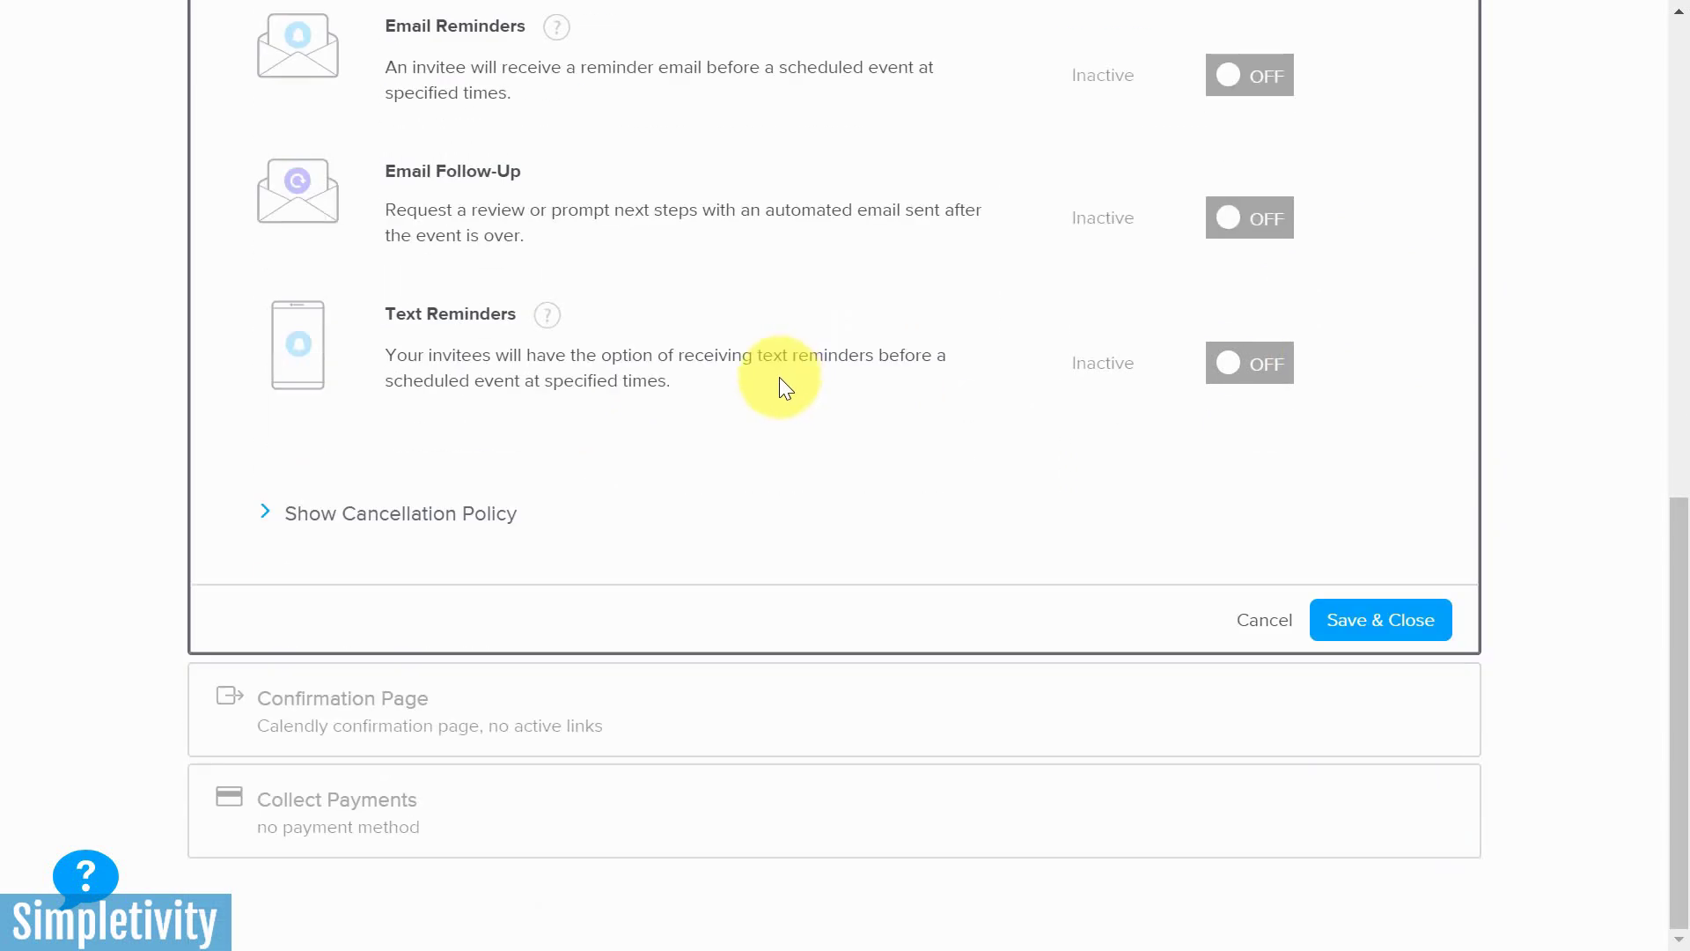
{"action": "left_click", "coordinate": [368, 519]}
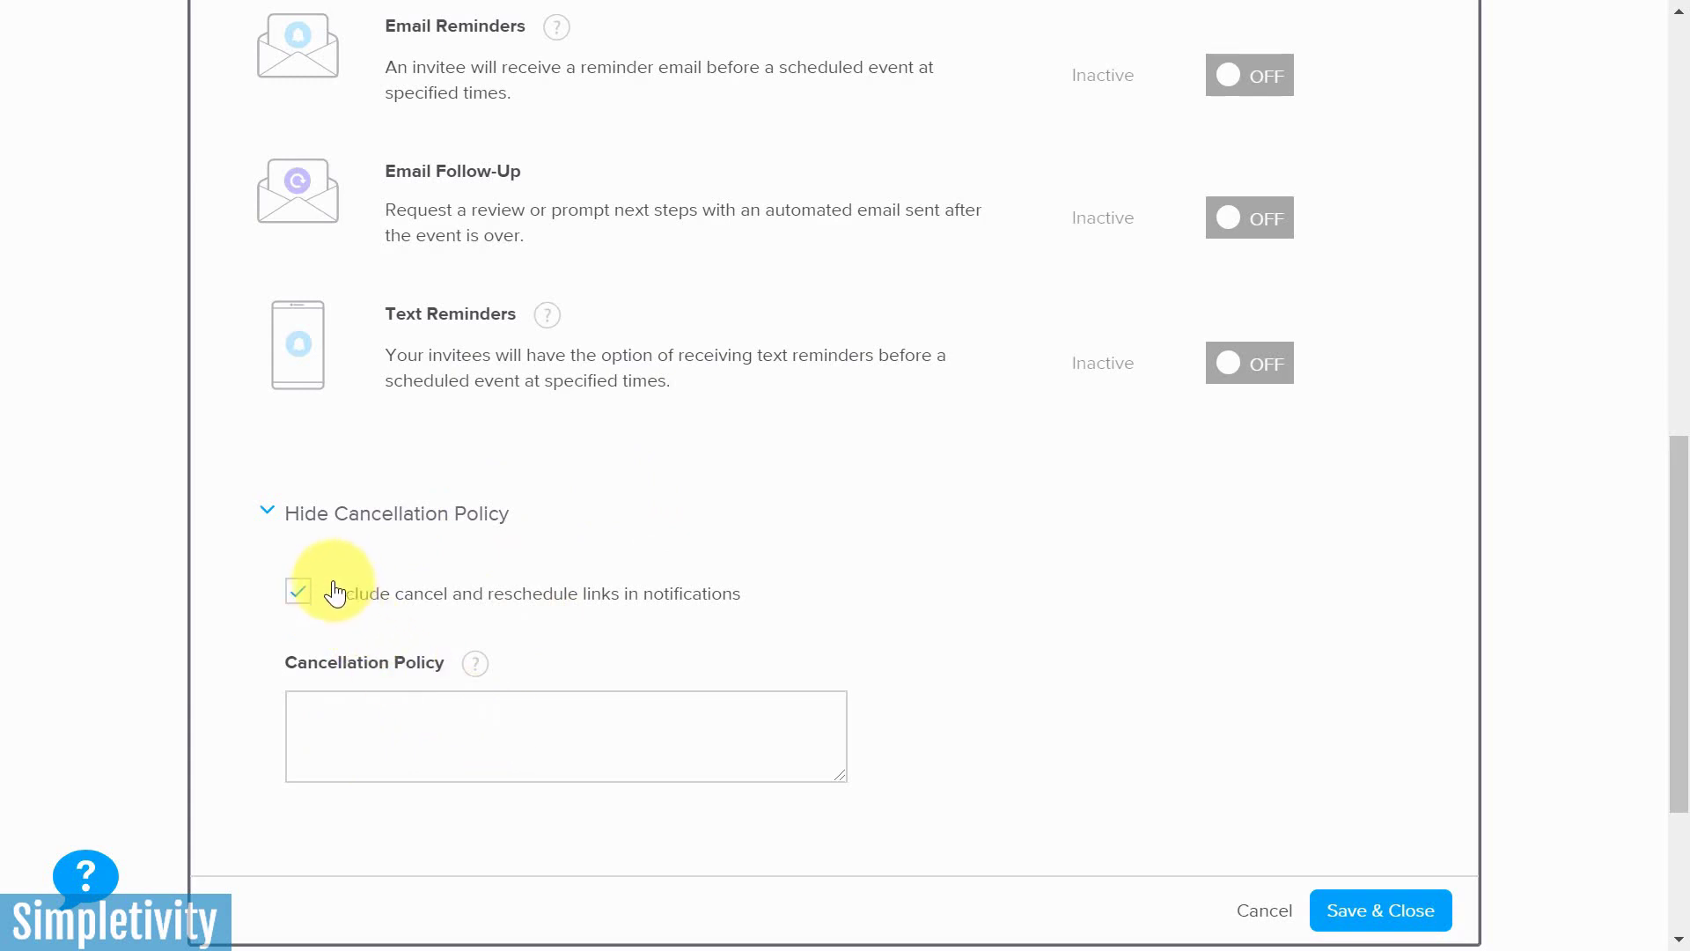
{"action": "left_click", "coordinate": [379, 517]}
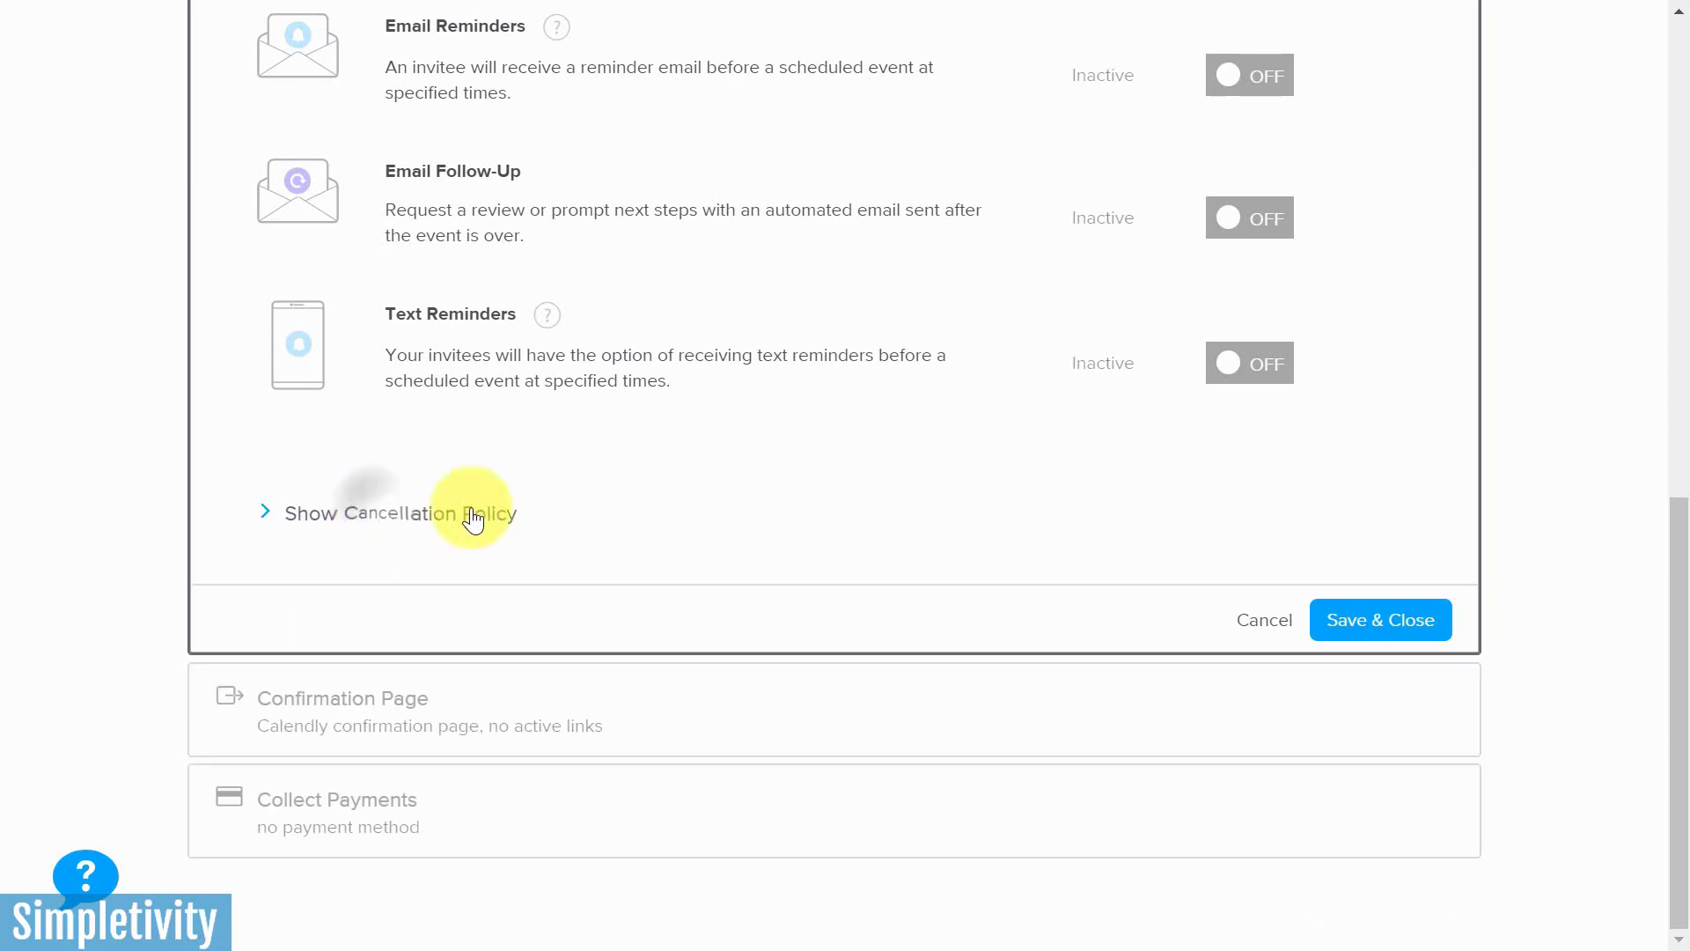
{"action": "left_click", "coordinate": [1394, 627]}
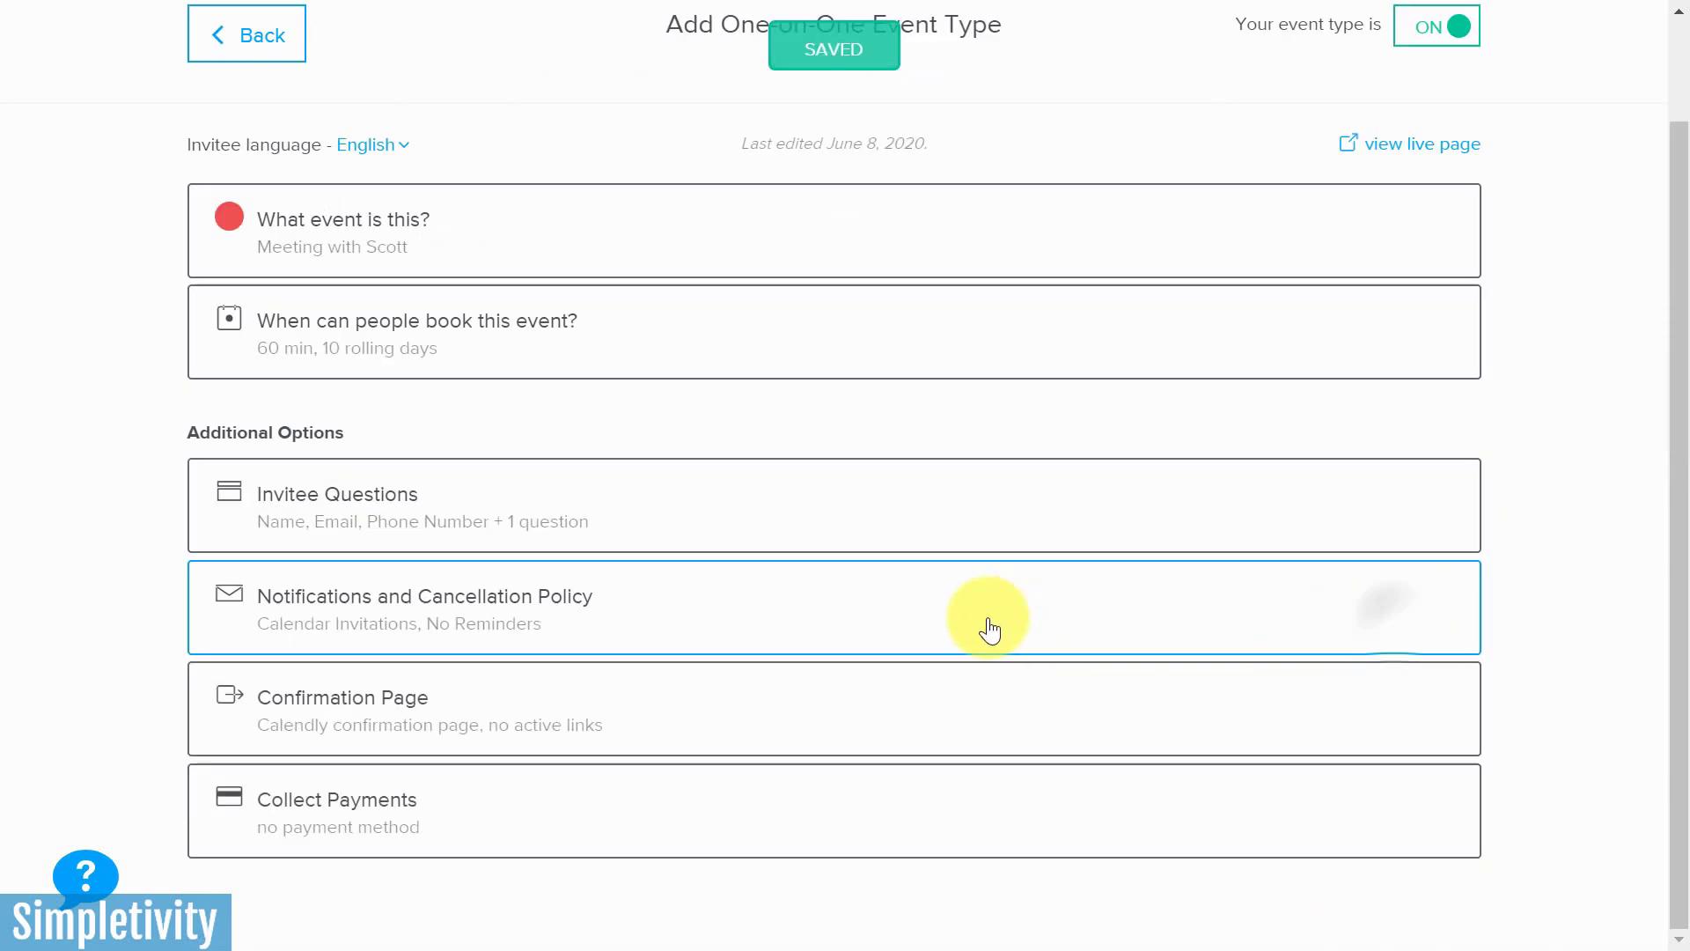
- Review the confirmation page's on-confirmation options, and save it with Display Calendly confirmation page selected
{"action": "left_click", "coordinate": [457, 717]}
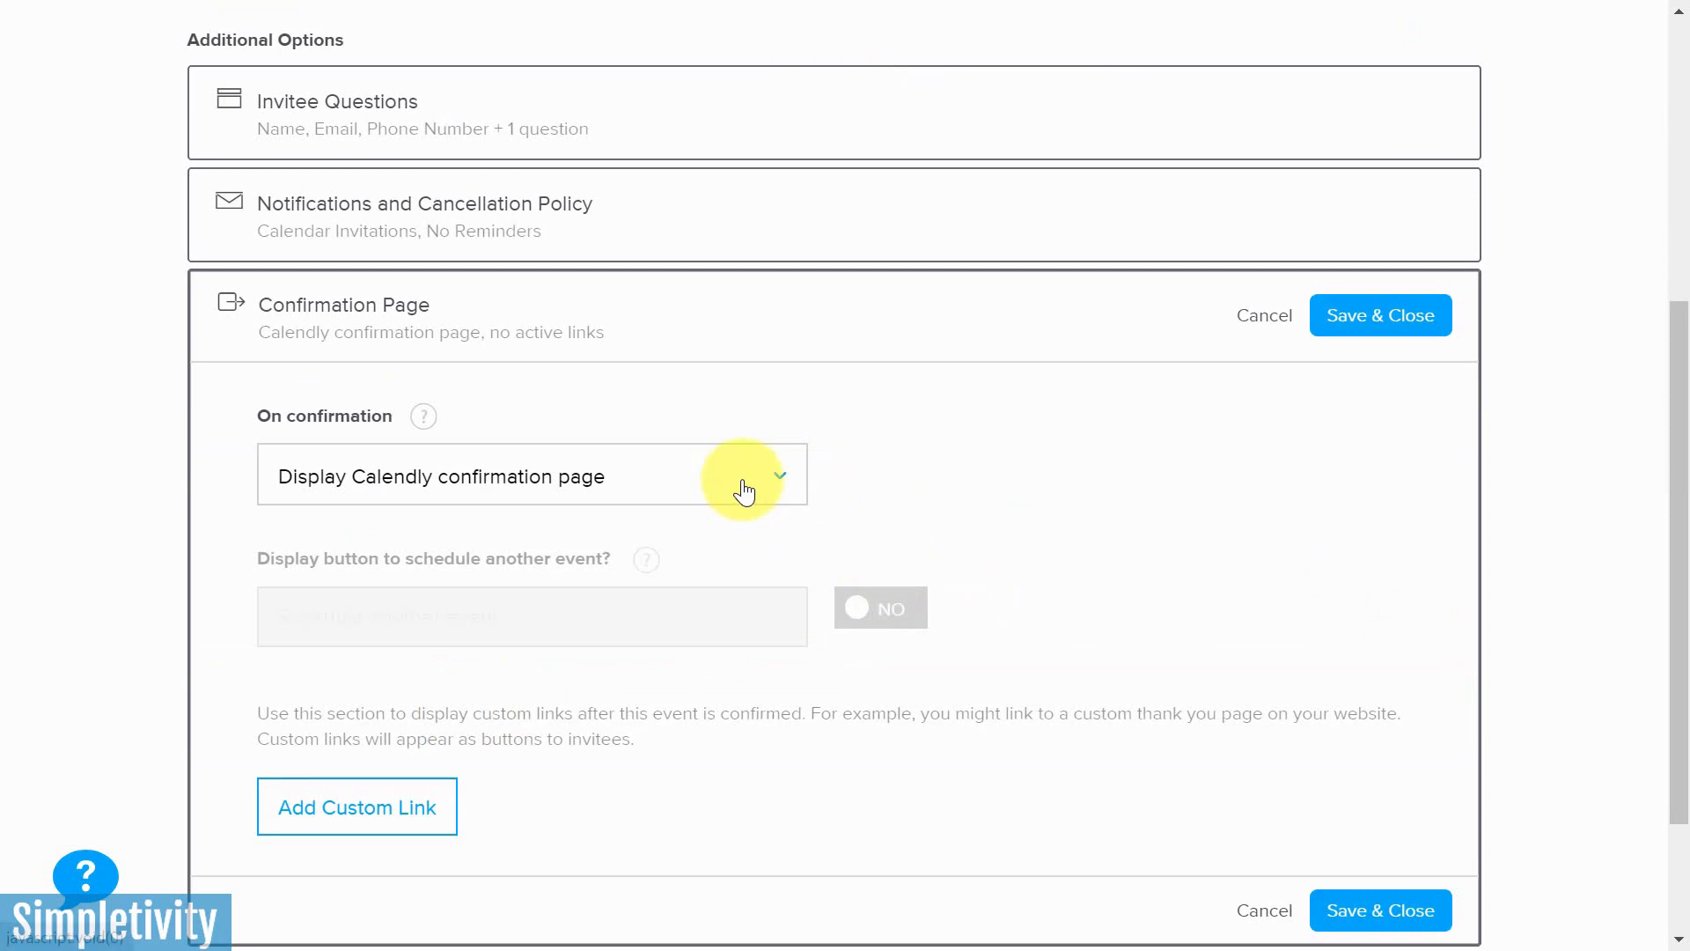
{"action": "left_click", "coordinate": [774, 473]}
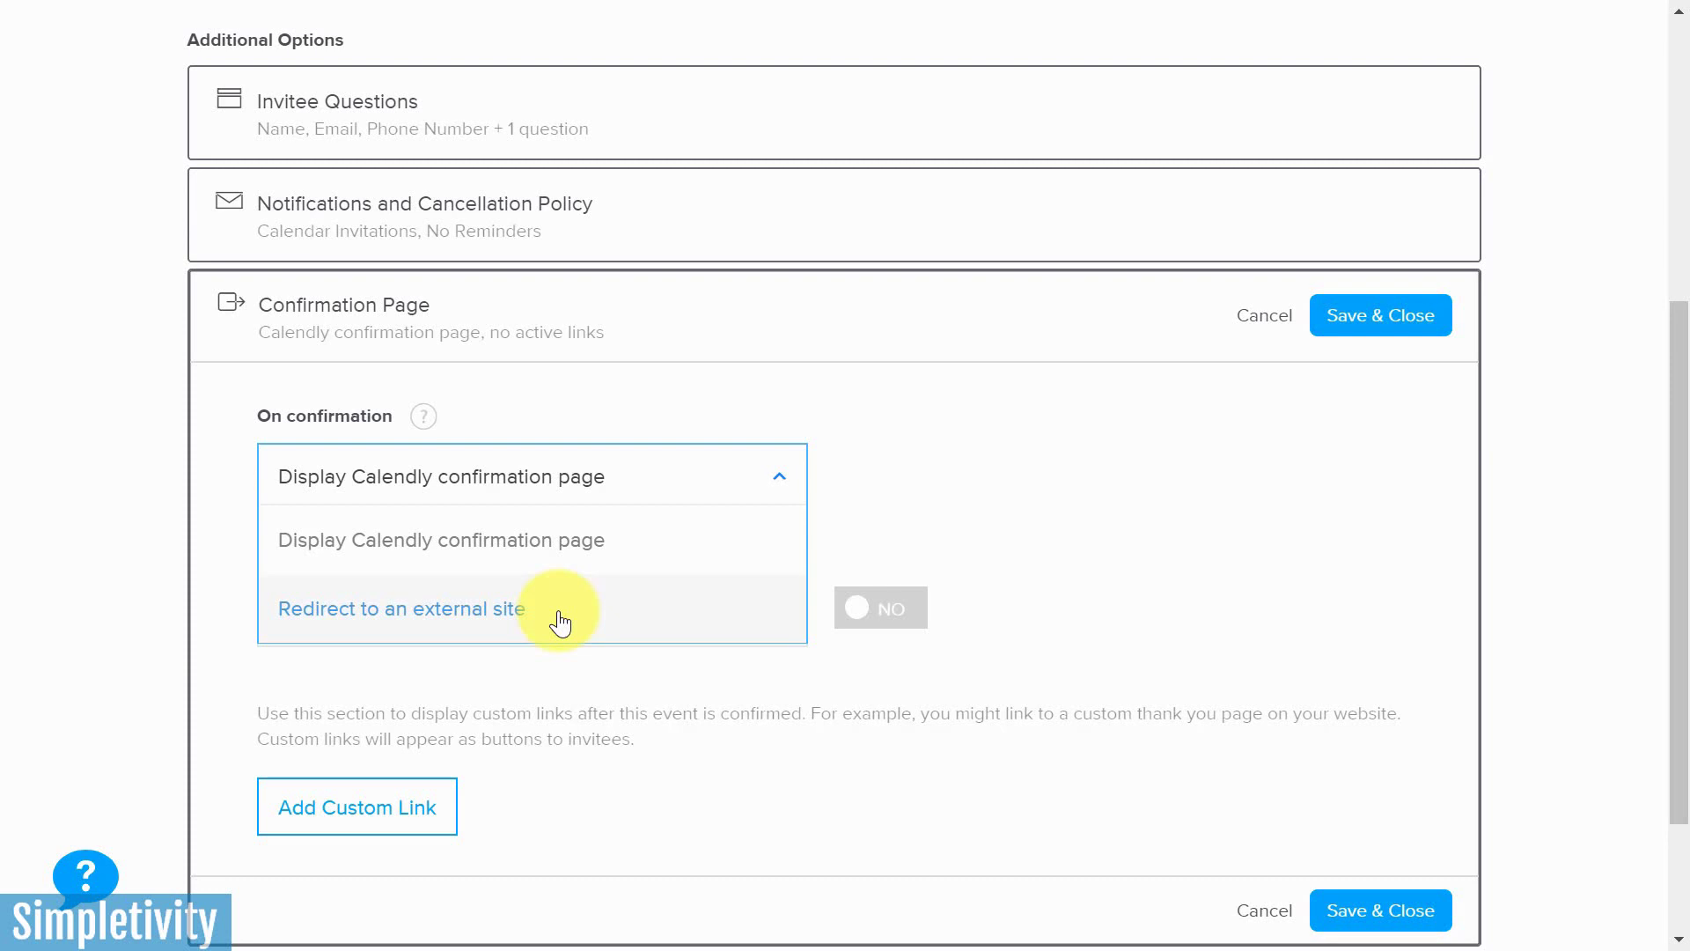
{"action": "left_click", "coordinate": [898, 456]}
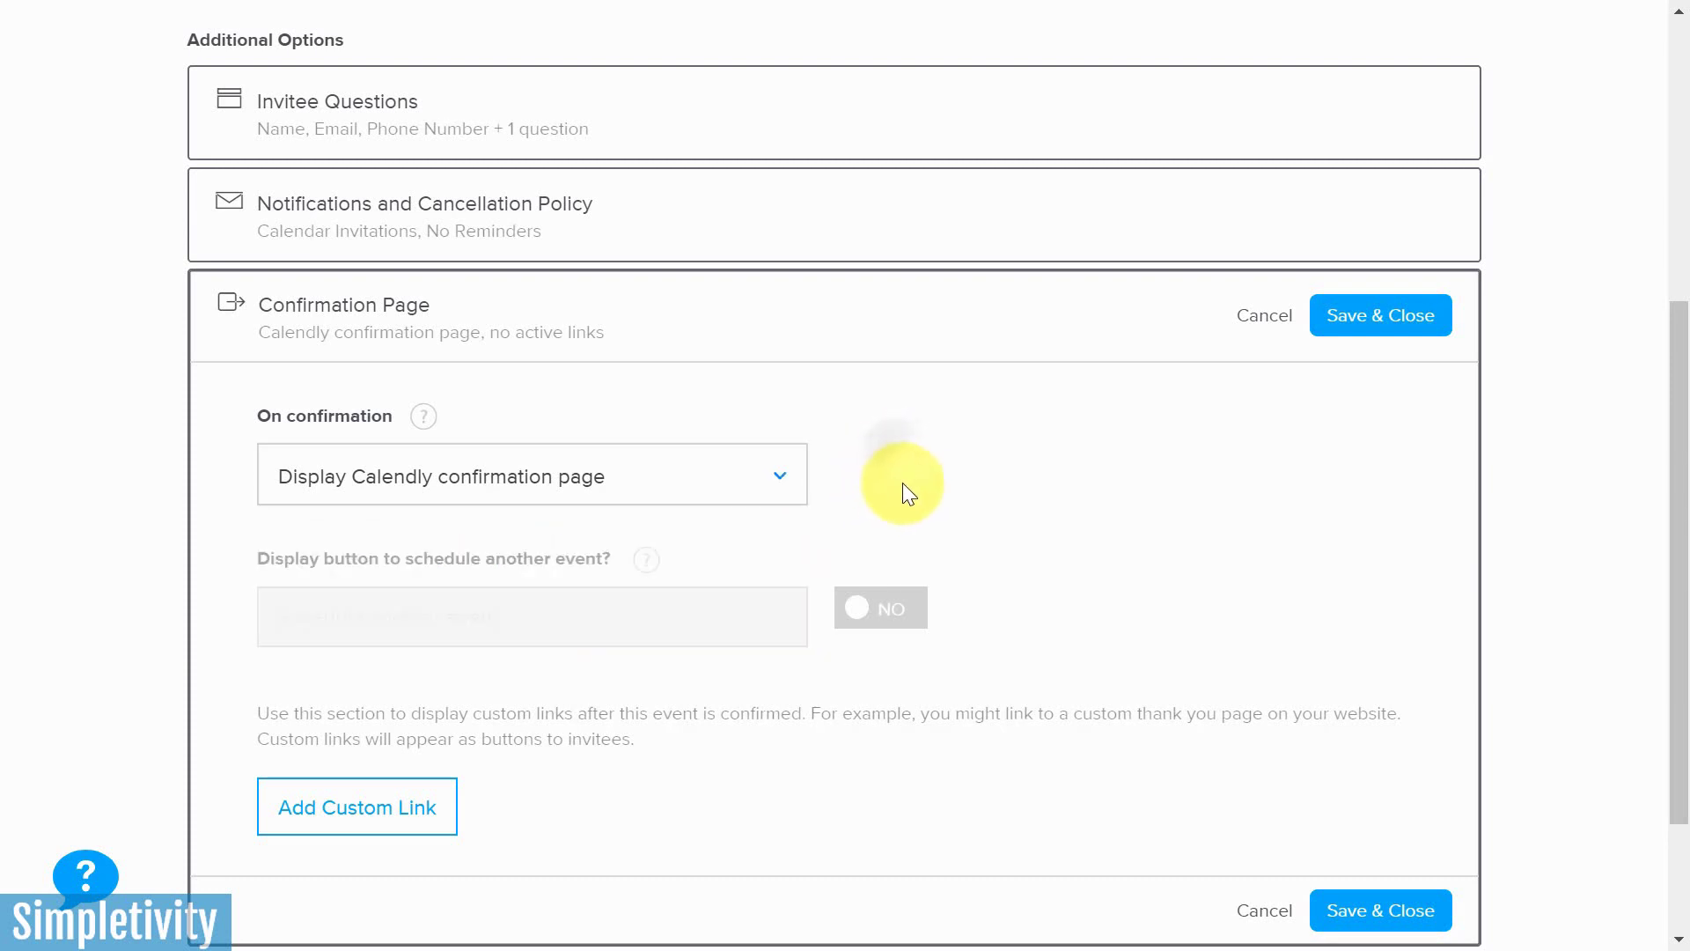
{"action": "scroll", "coordinate": [880, 490], "scroll_direction": "down", "scroll_amount": 2}
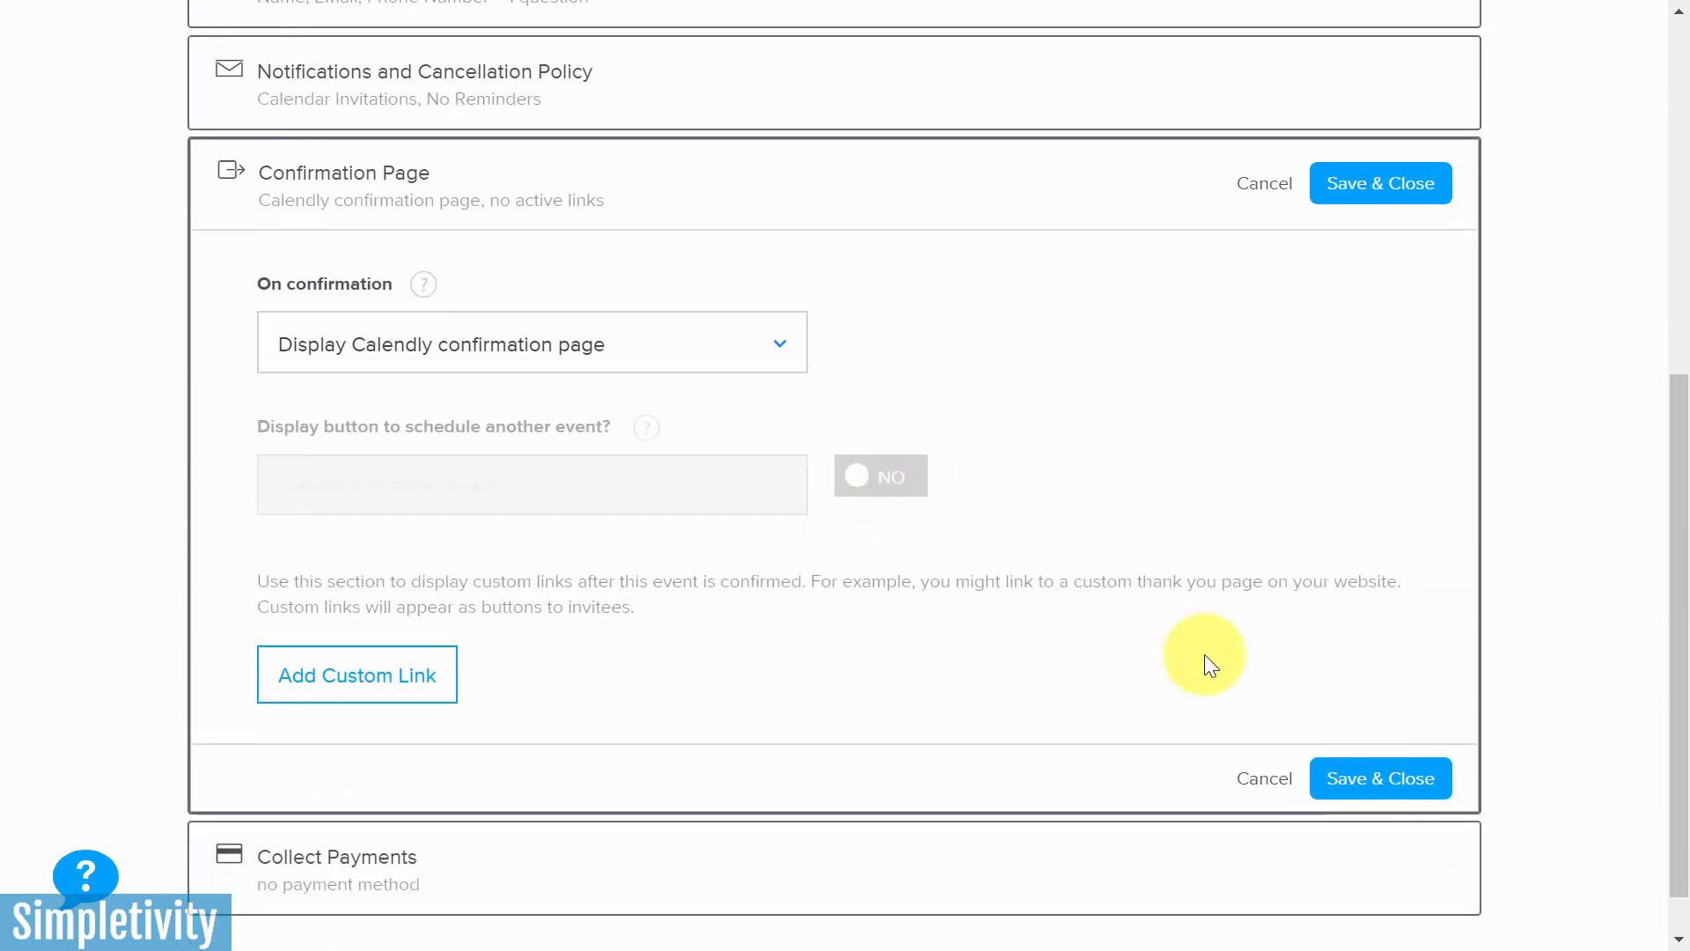
{"action": "left_click", "coordinate": [1378, 780]}
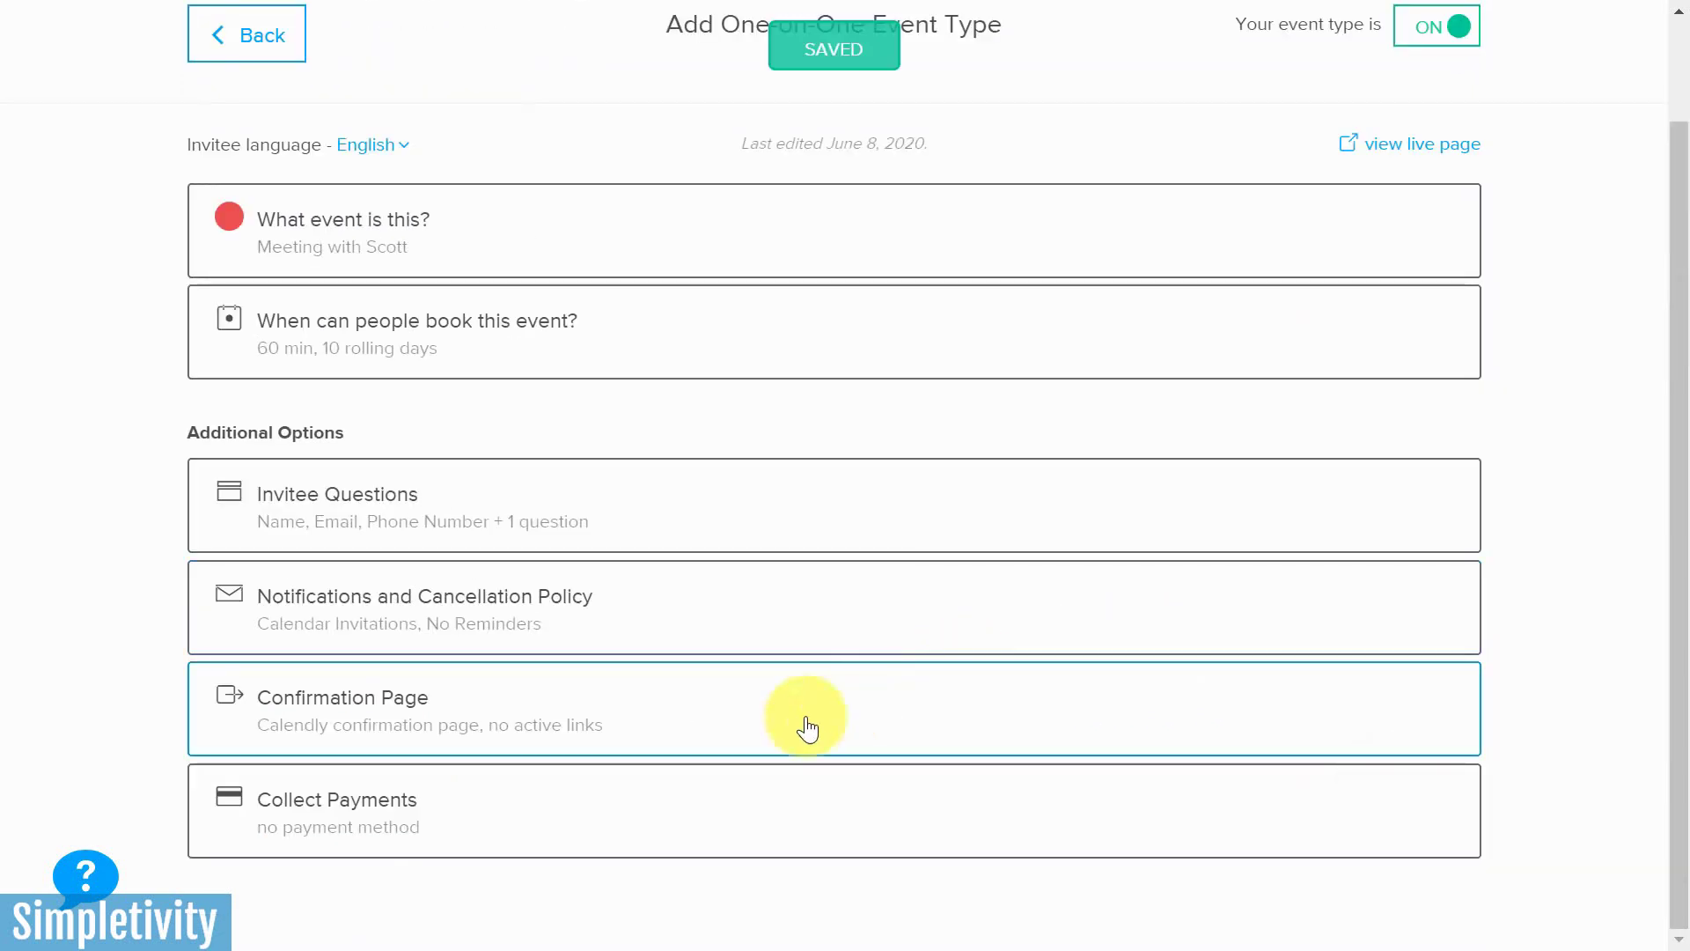
- Examine the payment collection options for this event, close them, and look over the event type's sections
{"action": "left_click", "coordinate": [562, 810]}
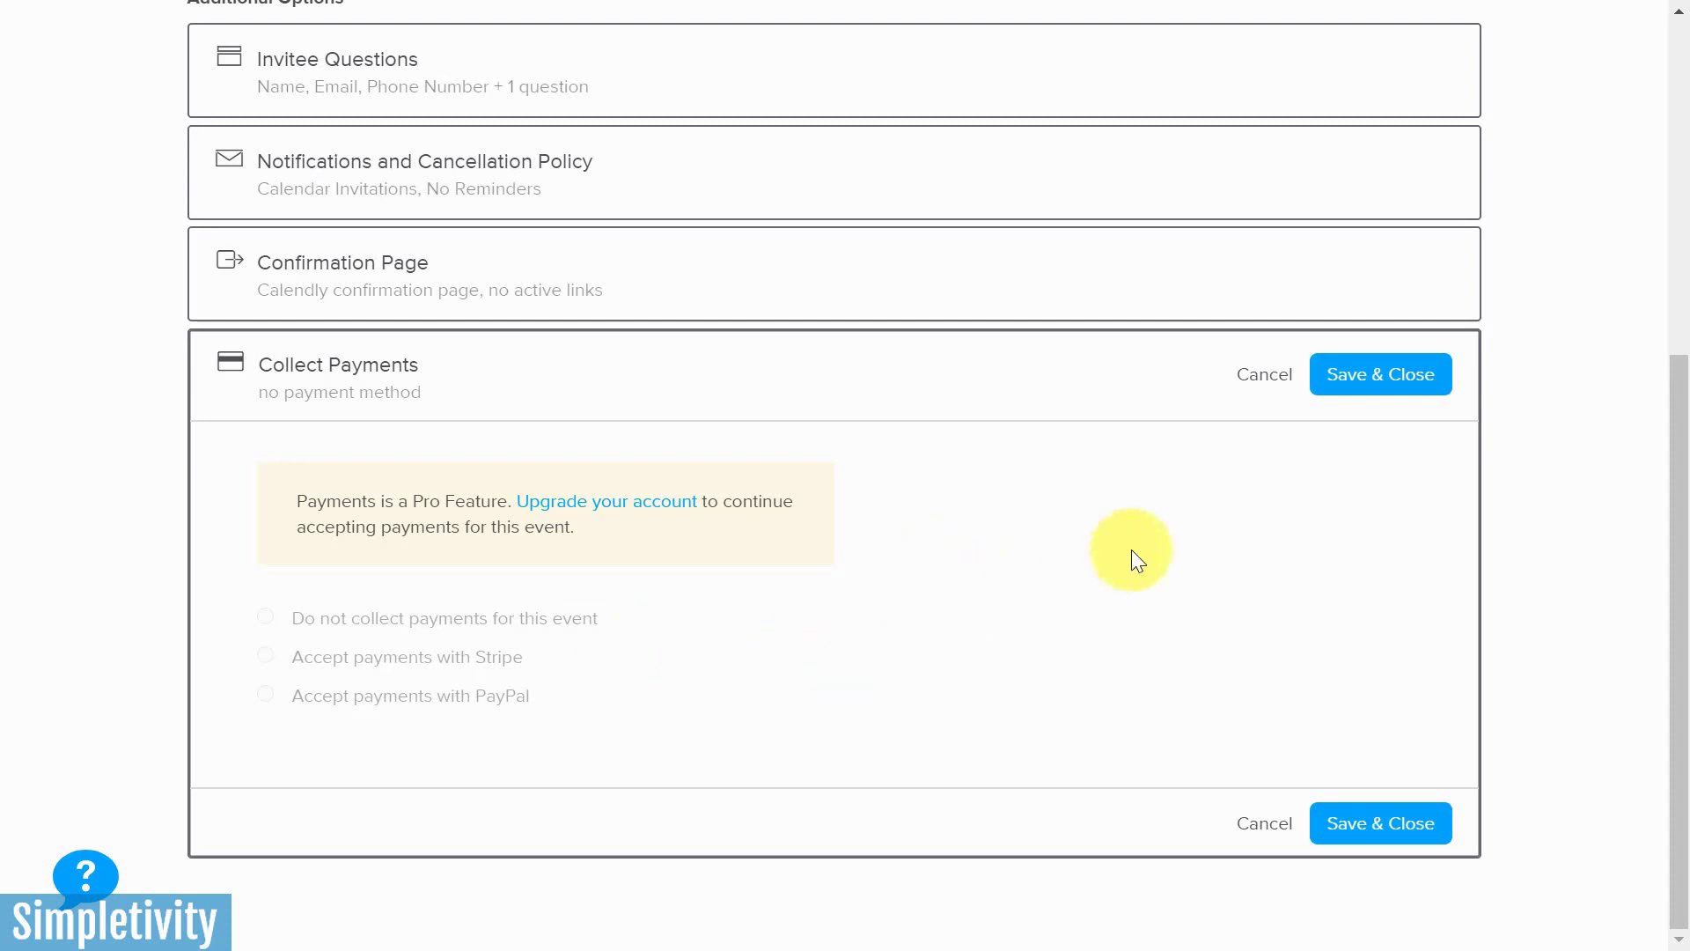
{"action": "left_click", "coordinate": [1317, 823]}
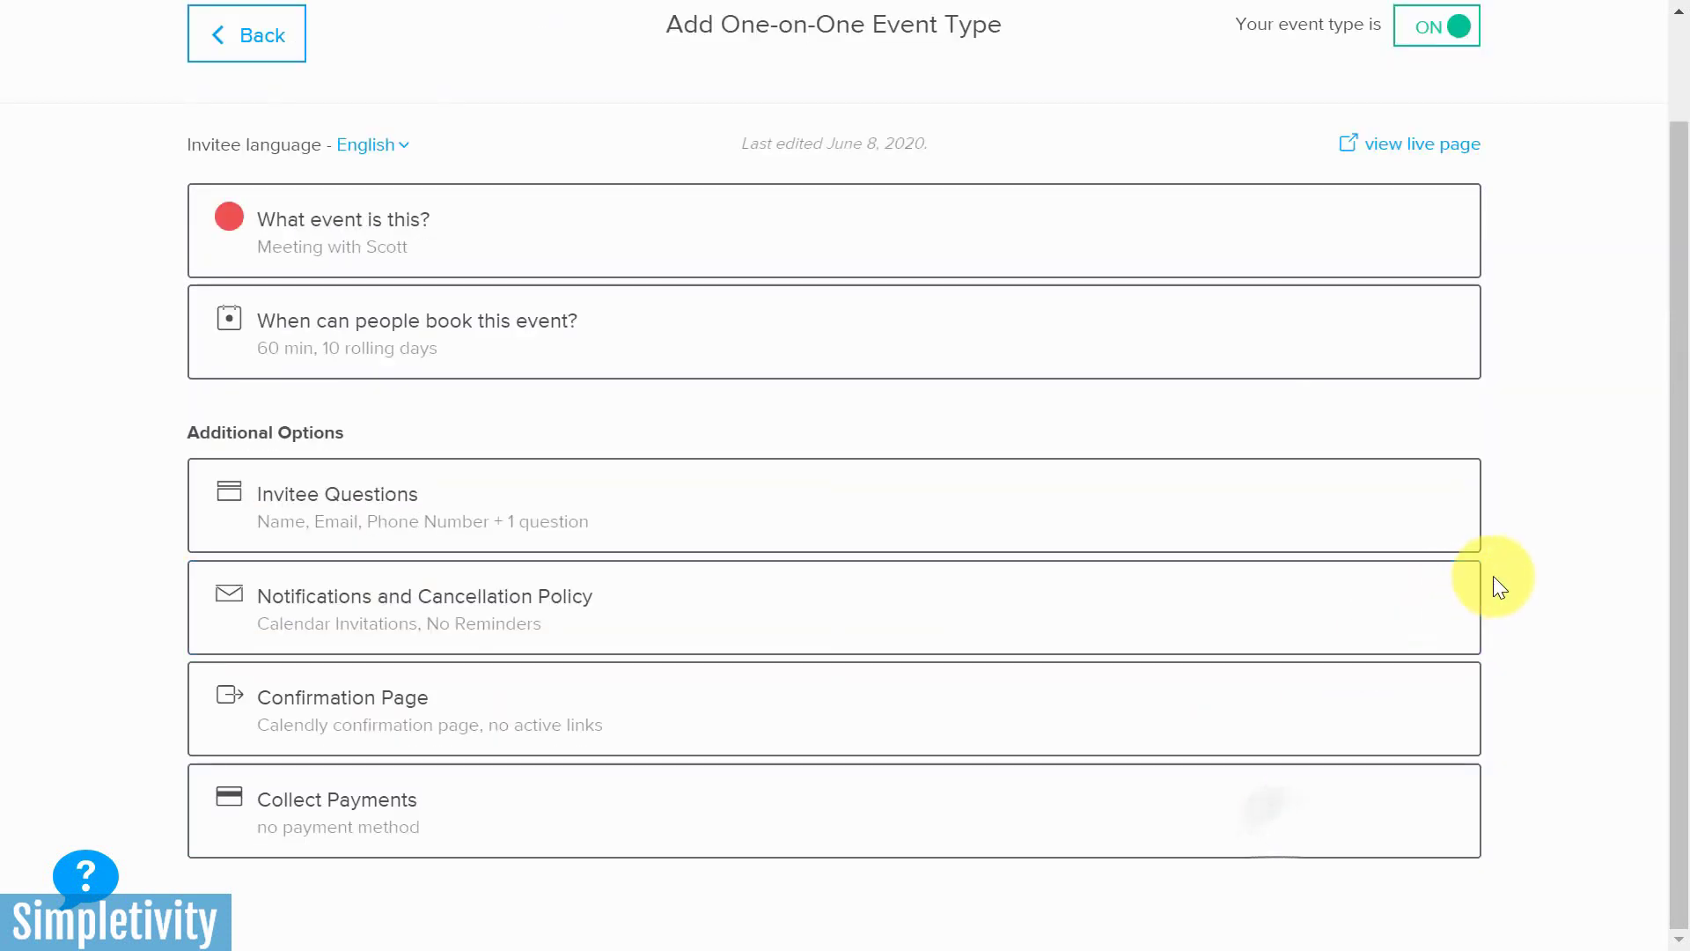
{"action": "scroll", "coordinate": [1566, 570], "scroll_direction": "up", "scroll_amount": 2}
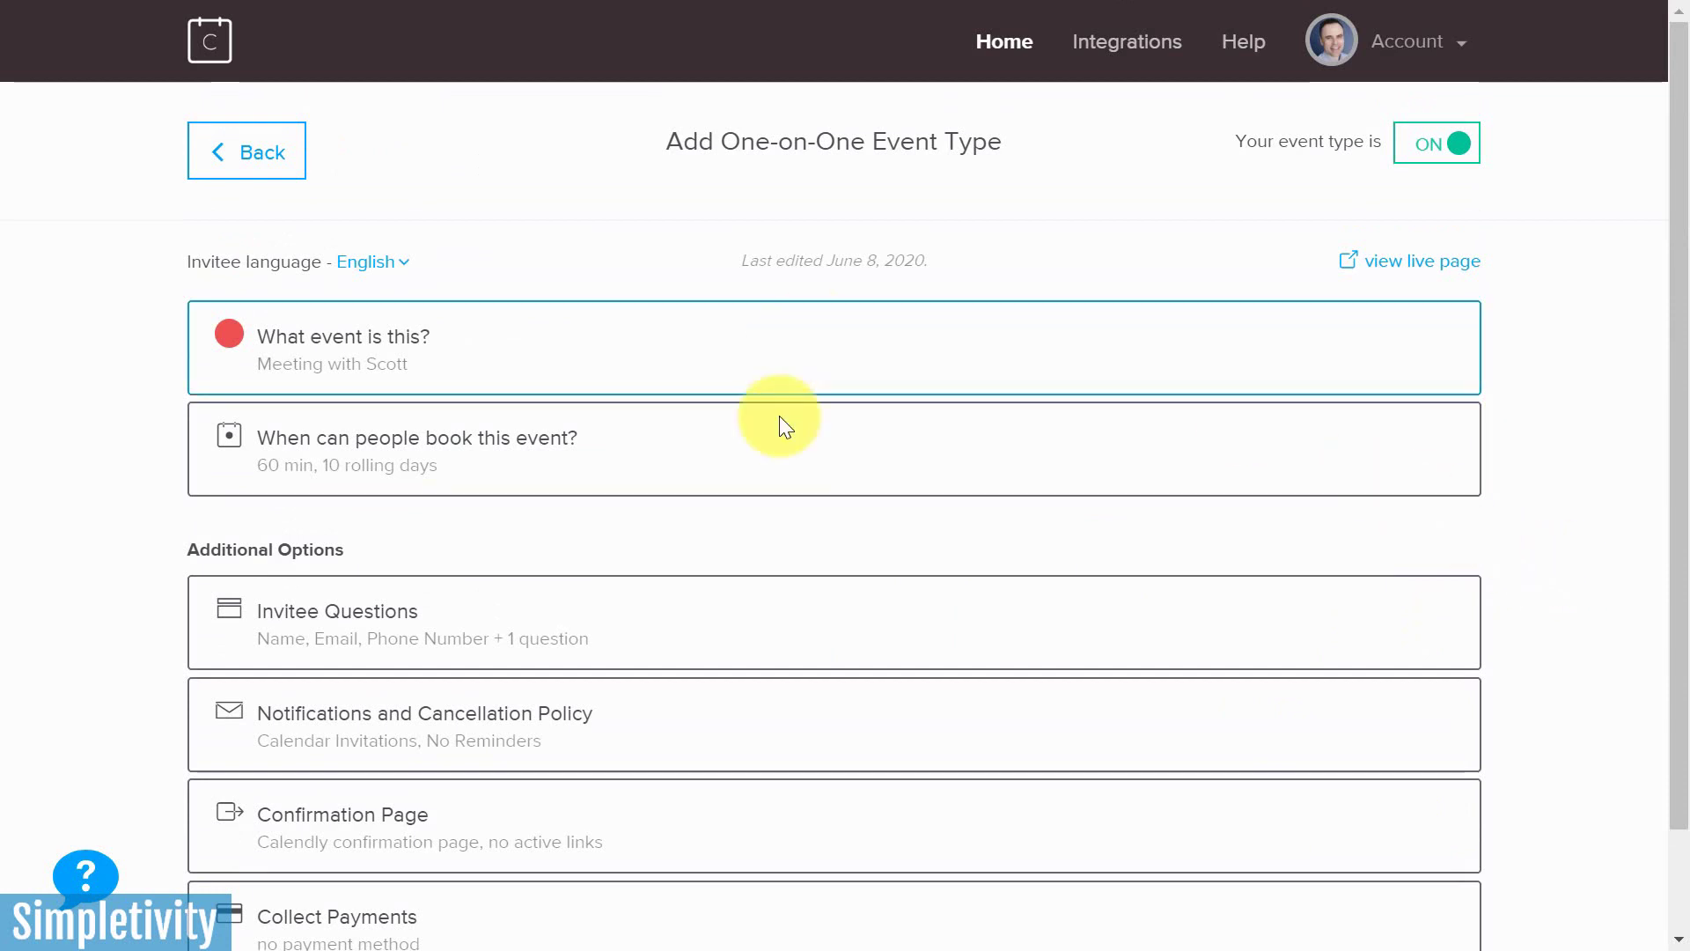
{"action": "scroll", "coordinate": [779, 416], "scroll_direction": "down", "scroll_amount": 2}
{"action": "scroll", "coordinate": [616, 361], "scroll_direction": "up", "scroll_amount": 2}
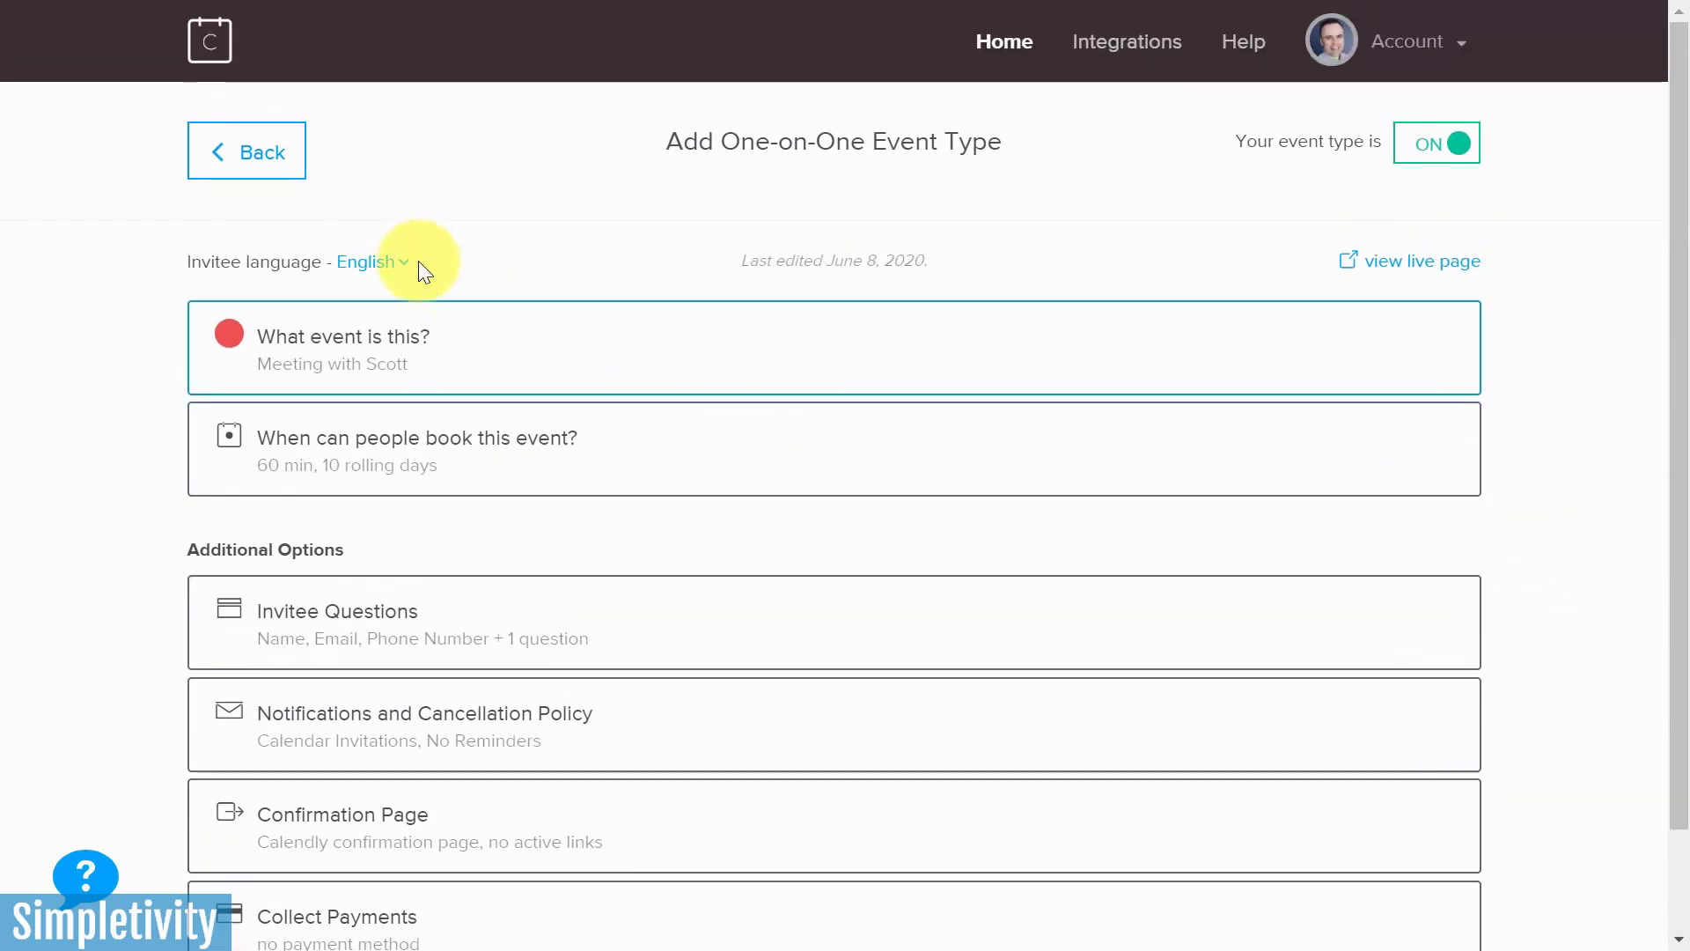
- Return to the event types, open the new event's booking page, and select the 1:30pm slot on Tuesday, June 9
{"action": "left_click", "coordinate": [253, 151]}
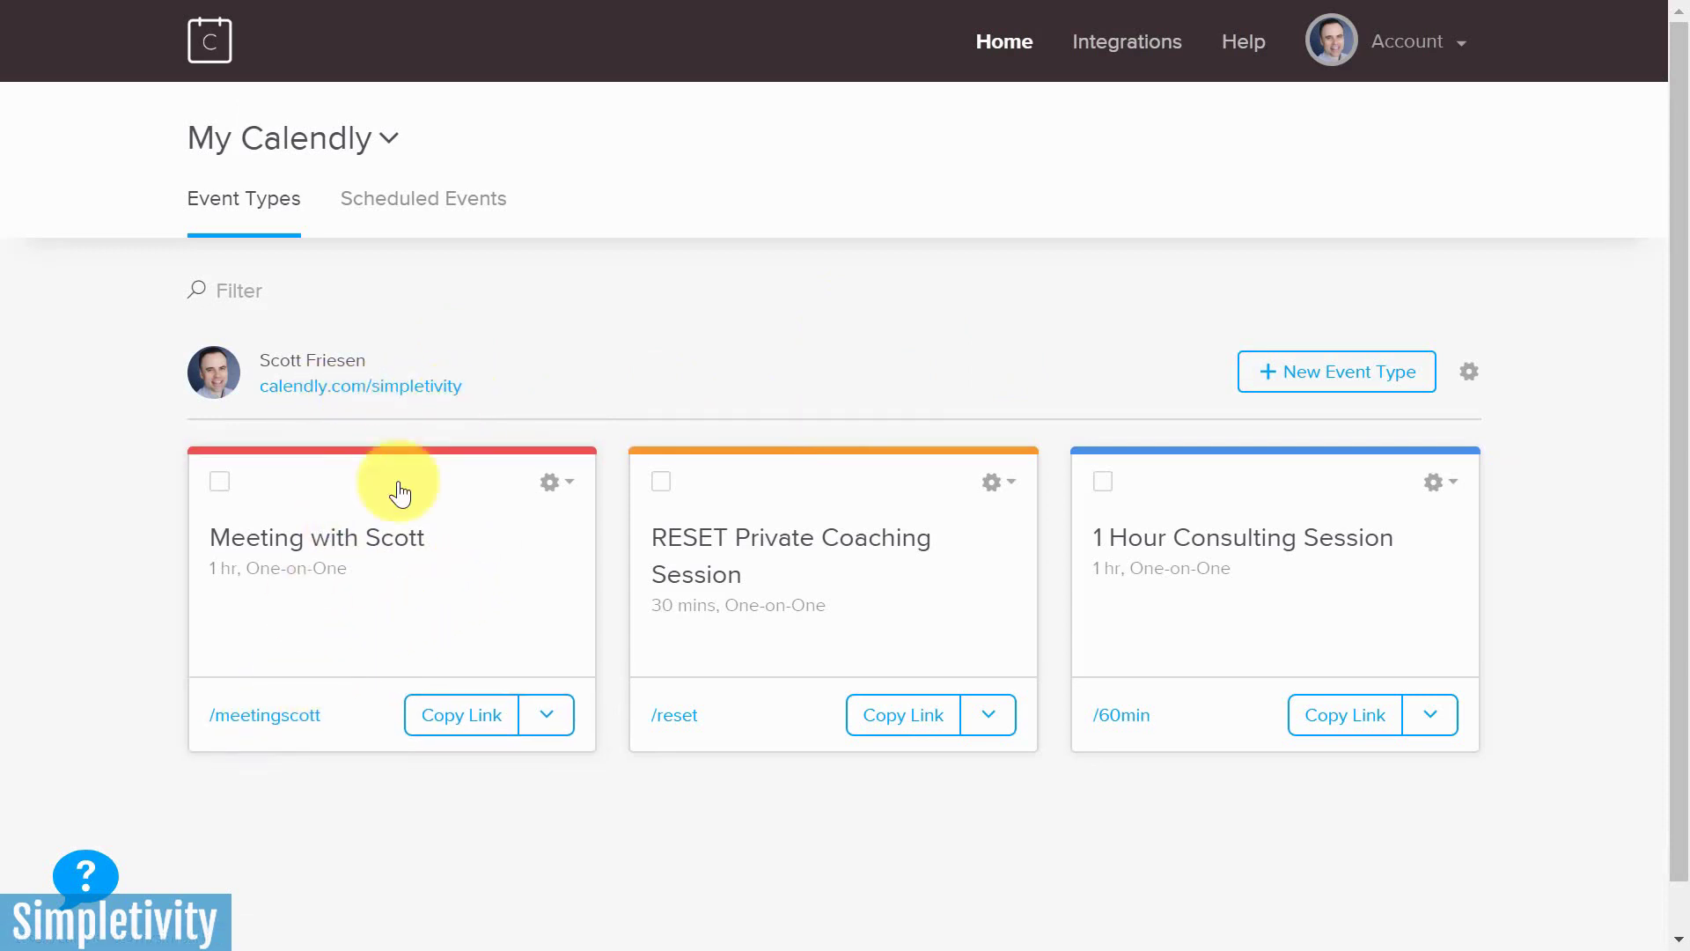
{"action": "left_click", "coordinate": [274, 715]}
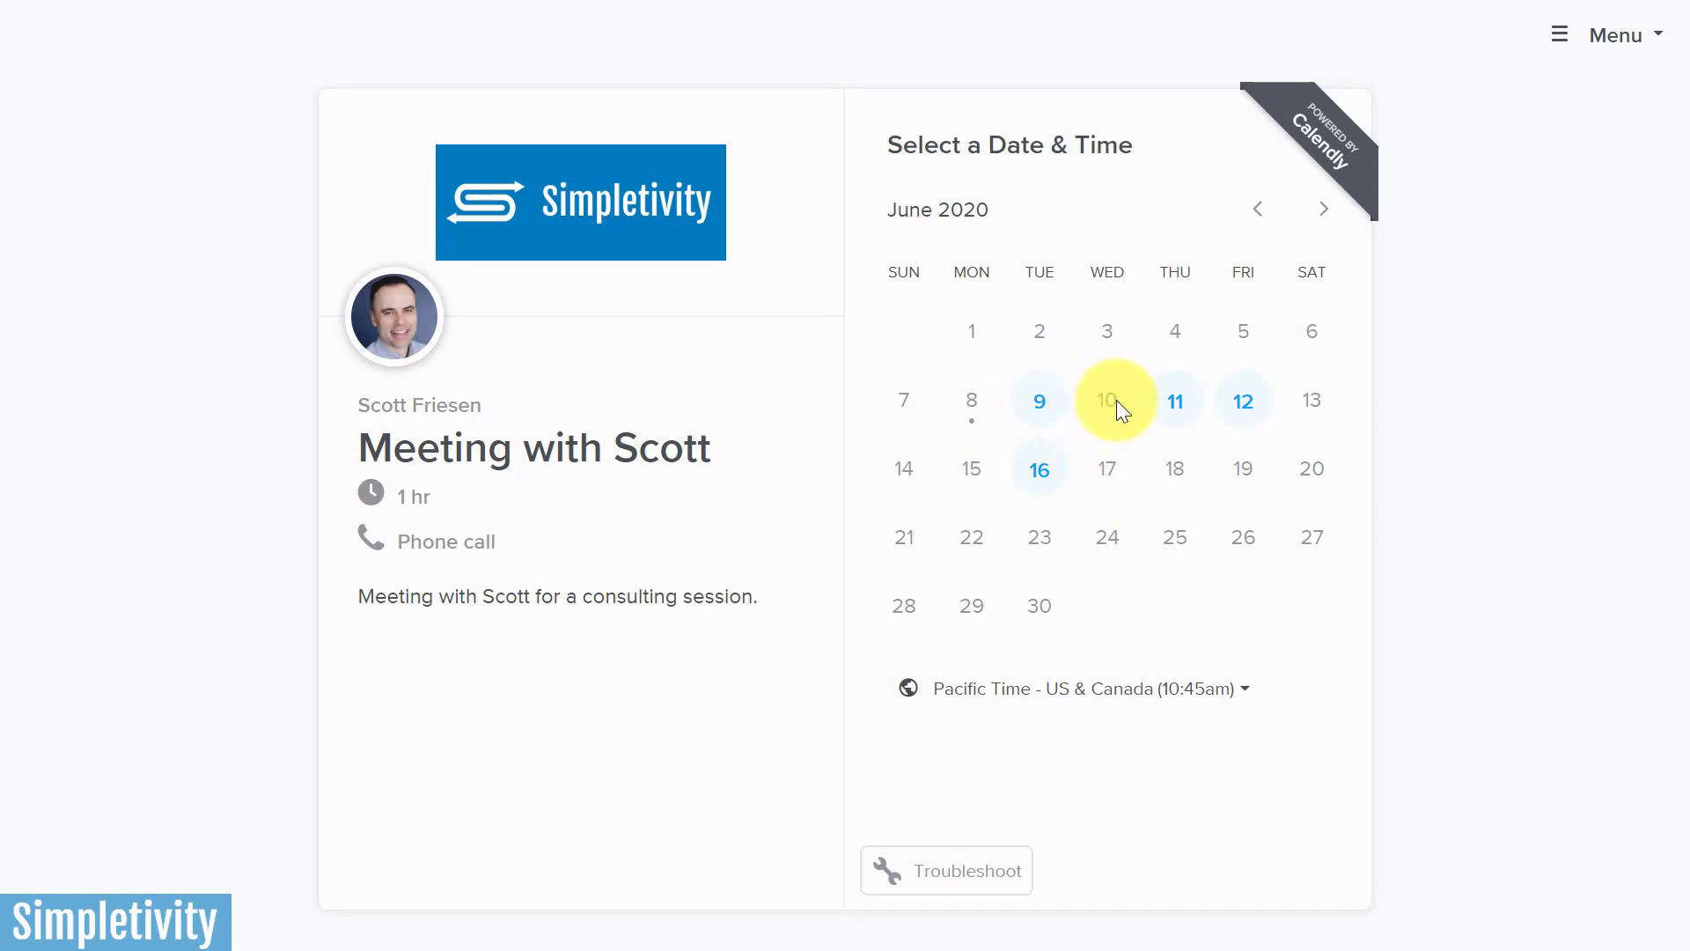
{"action": "left_click", "coordinate": [1039, 401]}
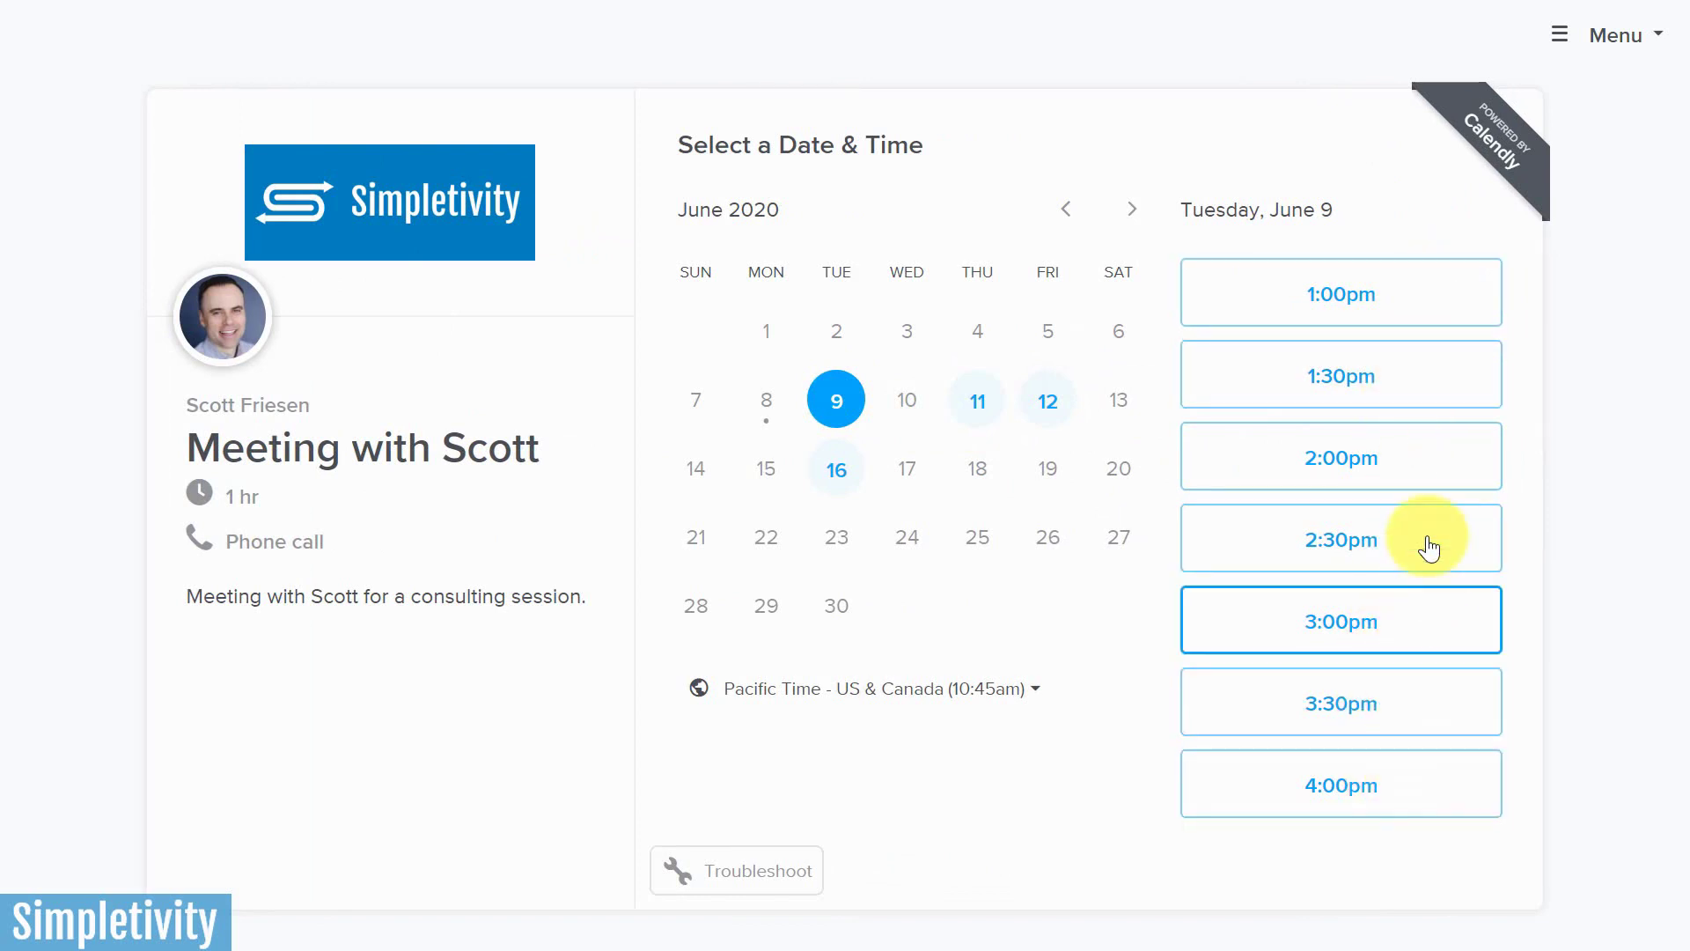
{"action": "left_click", "coordinate": [1397, 367]}
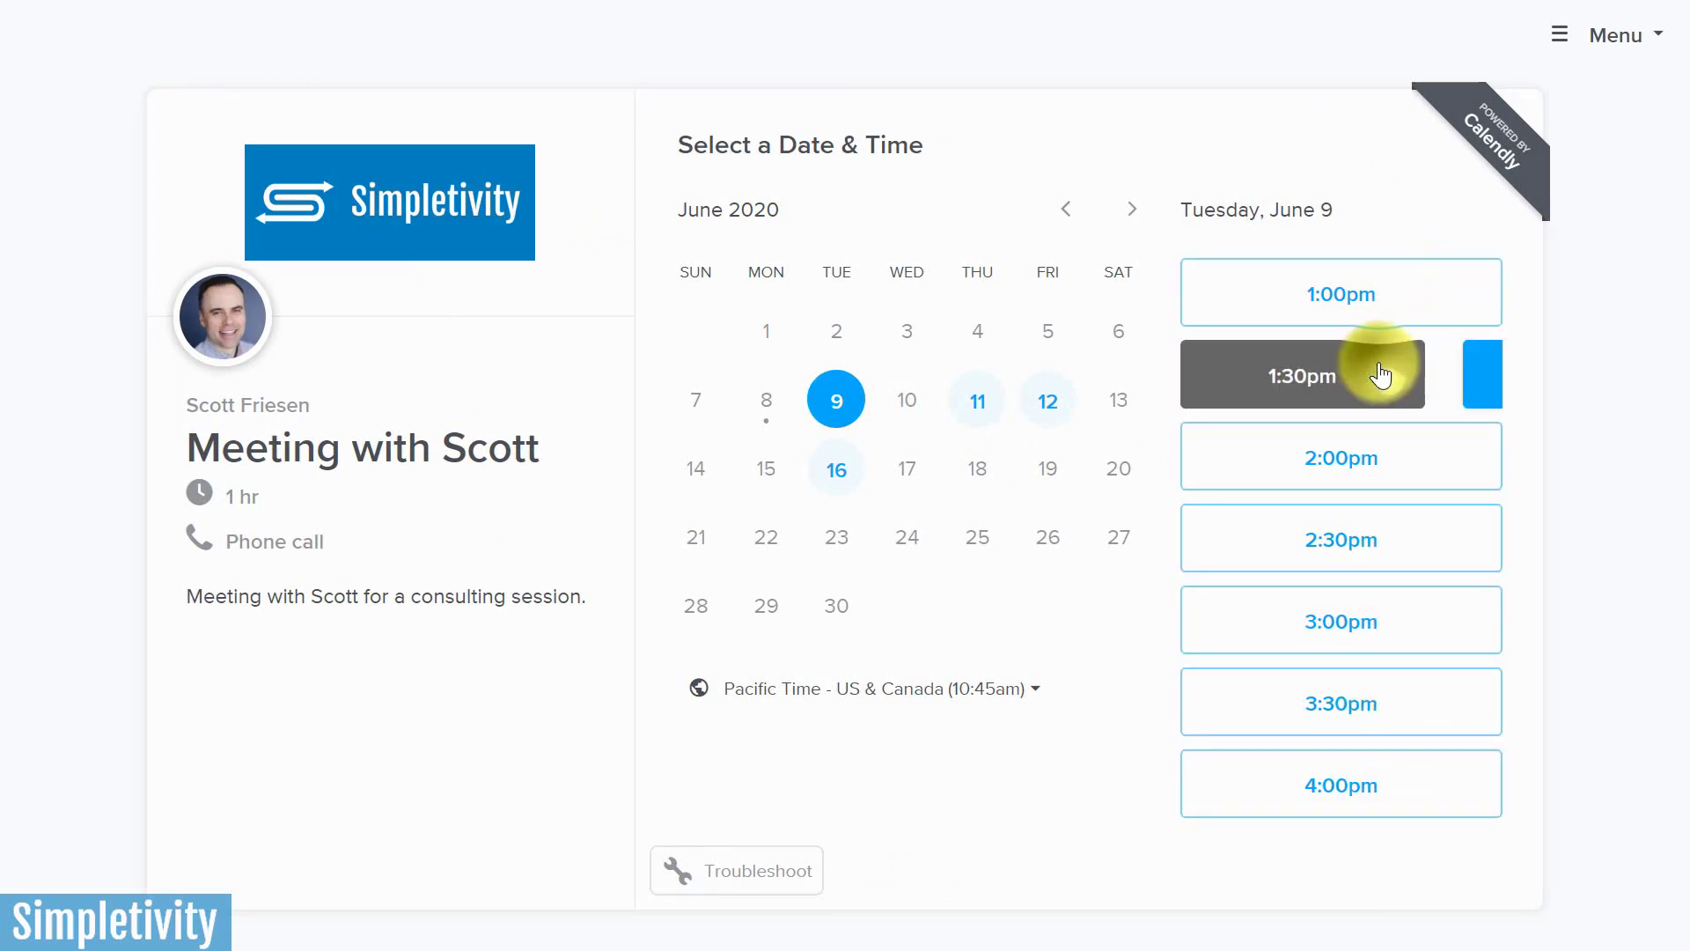
{"action": "left_click", "coordinate": [1377, 375]}
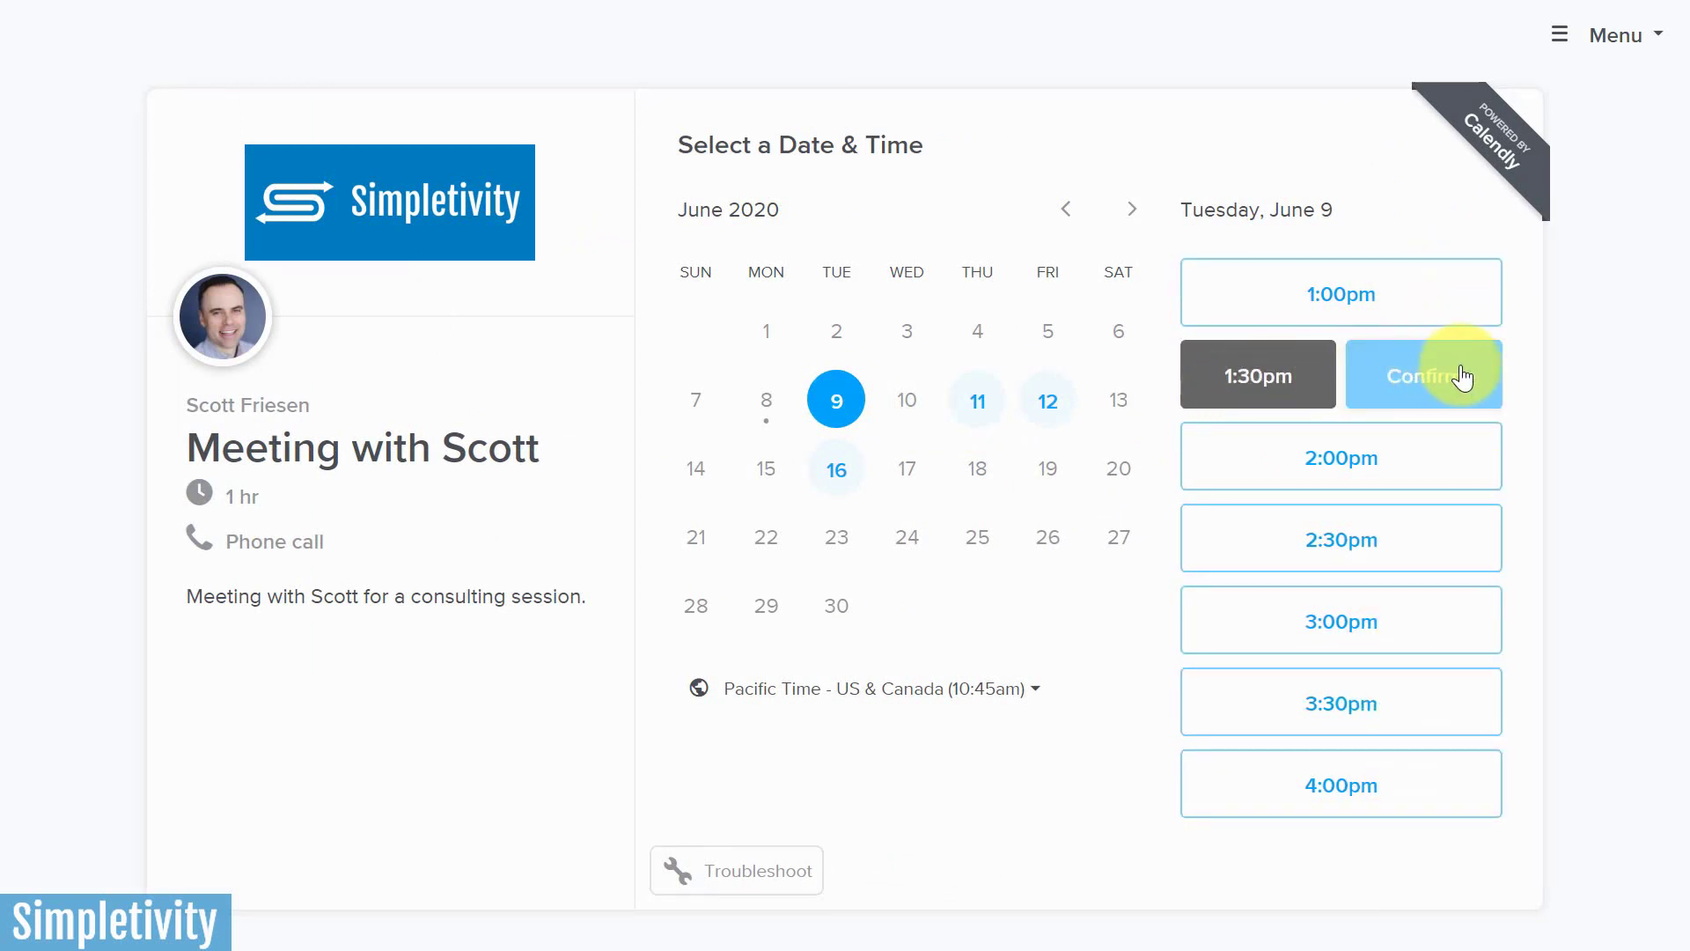